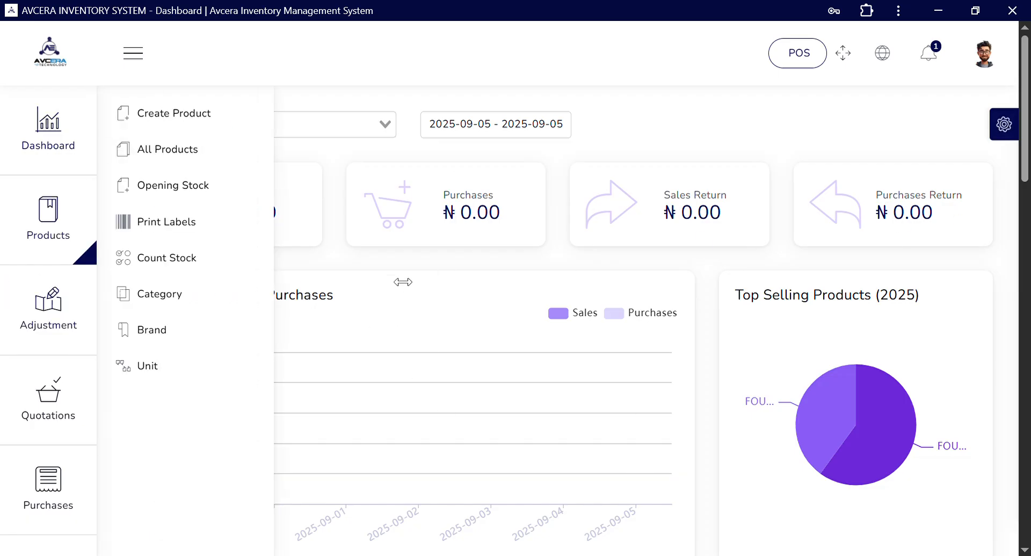
# Look through the dashboard's sales and purchases charts, stock alerts, top products, payments and recent sales
pyautogui.scroll(-1, 401, 263)
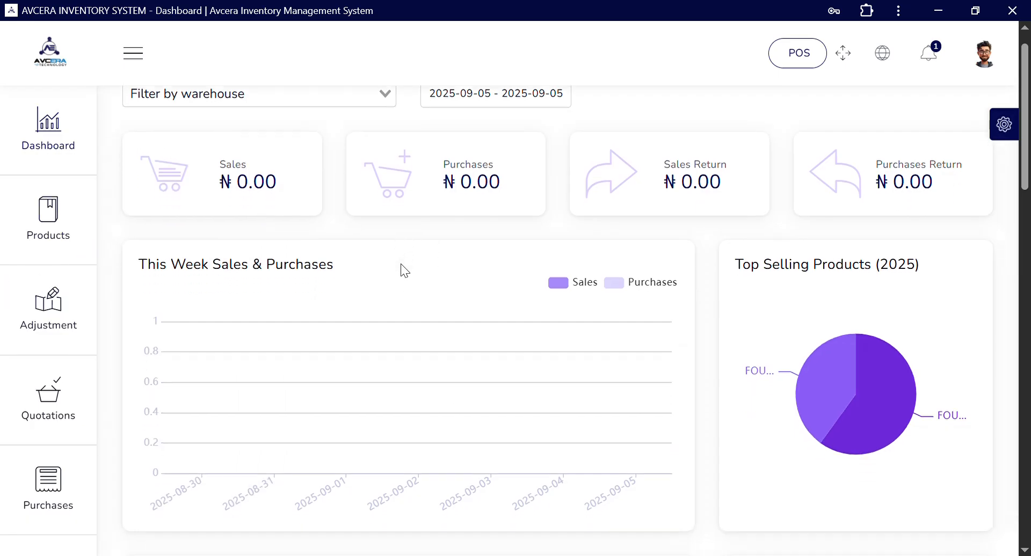
pyautogui.scroll(-2, 415, 306)
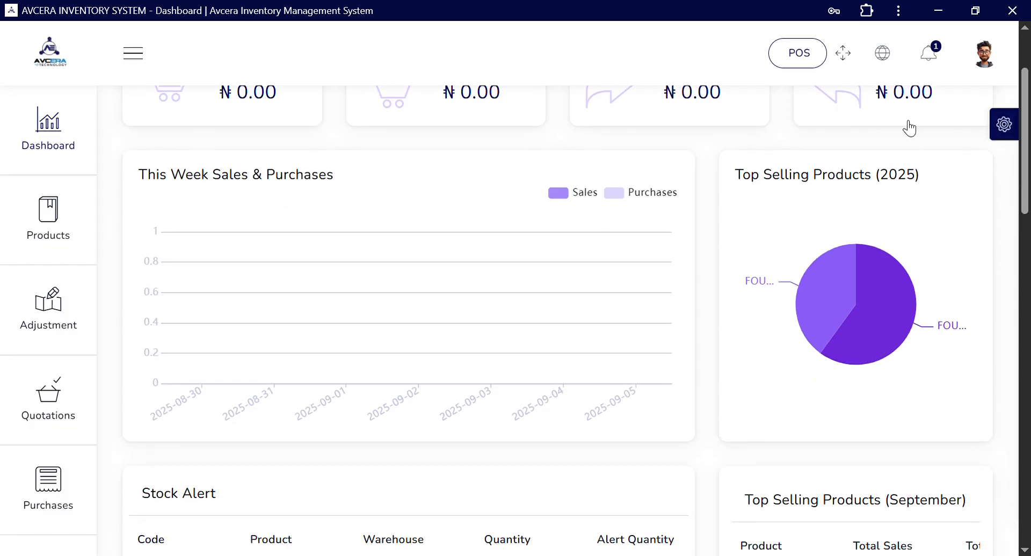
pyautogui.moveTo(870, 306)
pyautogui.scroll(-1, 329, 403)
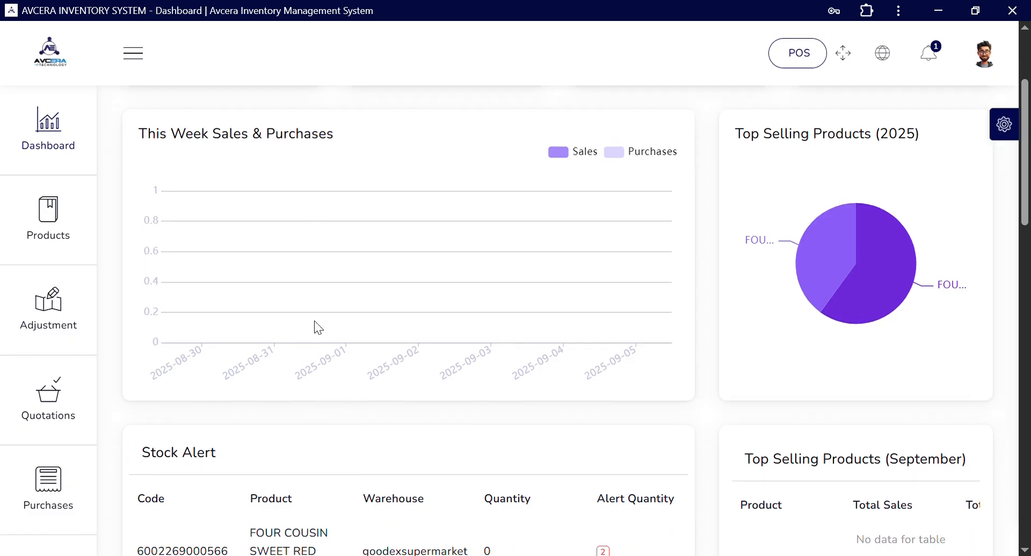
pyautogui.scroll(-6, 315, 327)
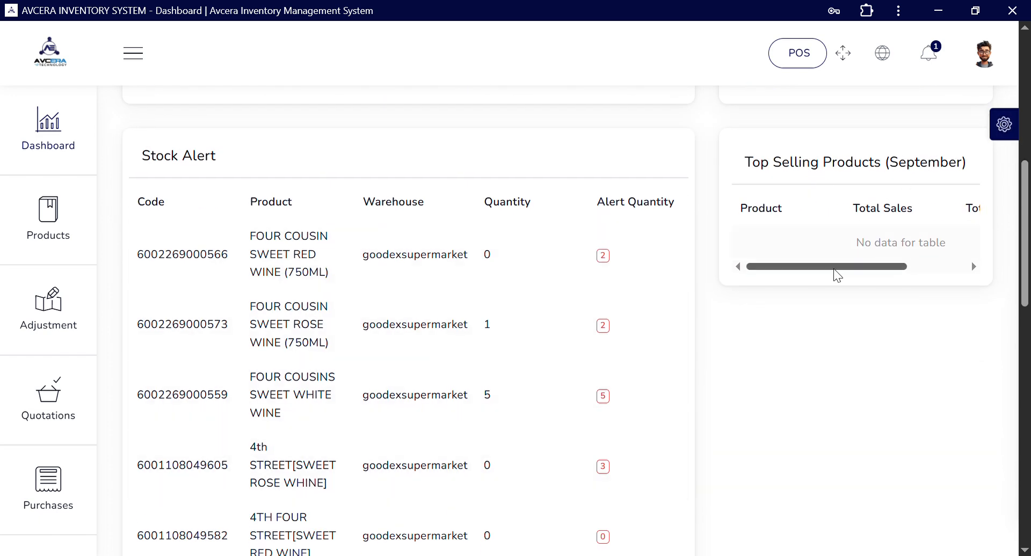
pyautogui.moveTo(853, 271); pyautogui.dragTo(789, 272)
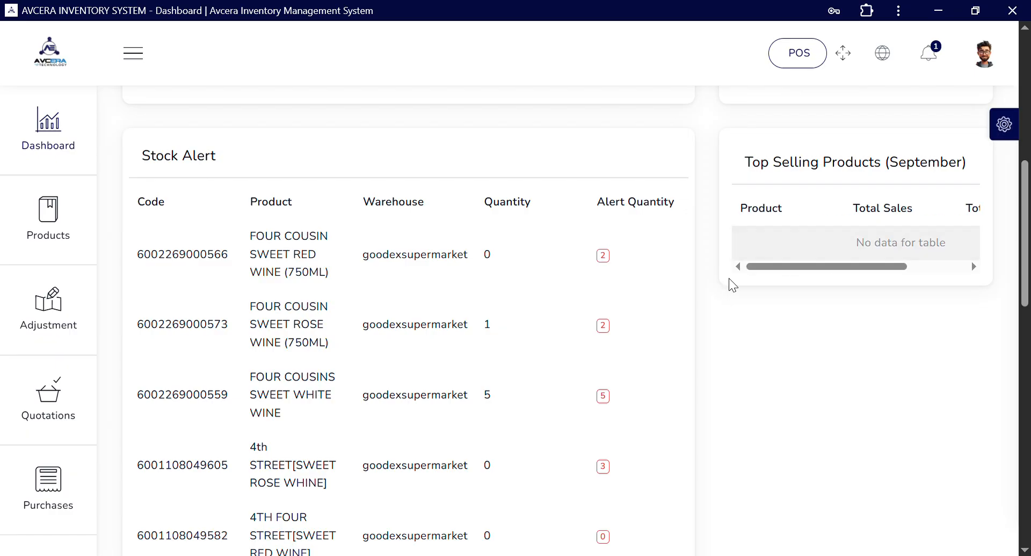
pyautogui.scroll(-8, 403, 391)
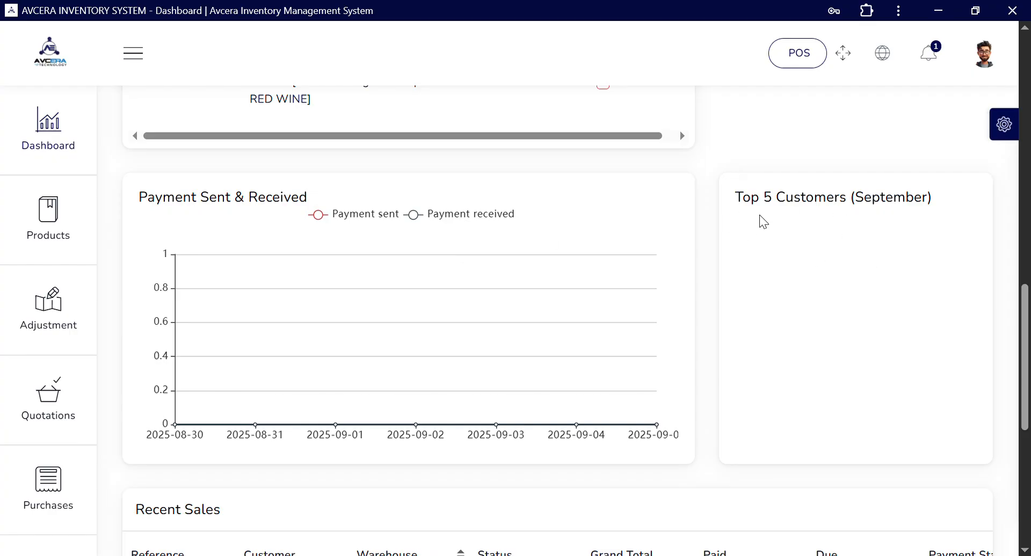
pyautogui.scroll(-5, 231, 305)
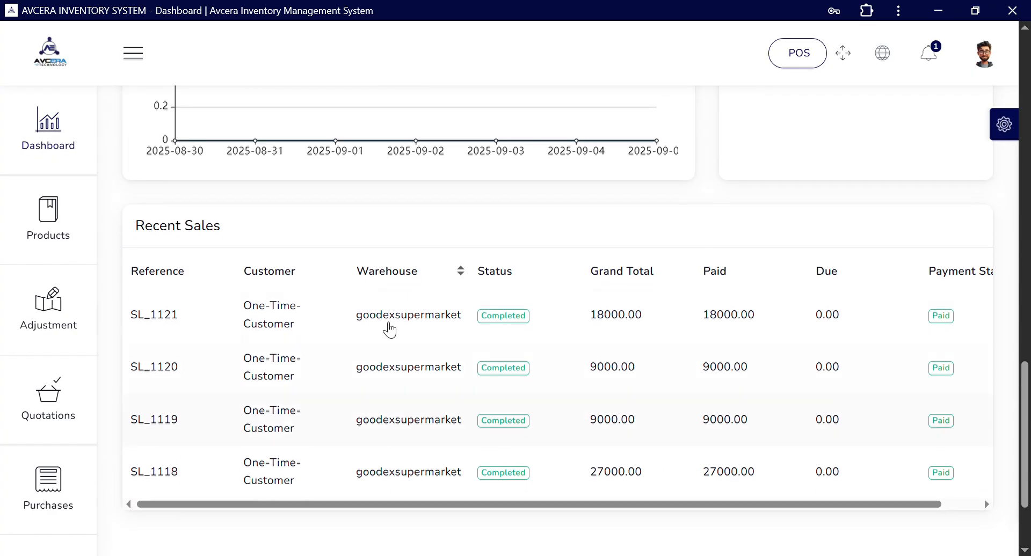
pyautogui.scroll(-2, 396, 426)
pyautogui.scroll(8, 395, 426)
pyautogui.scroll(15, 393, 426)
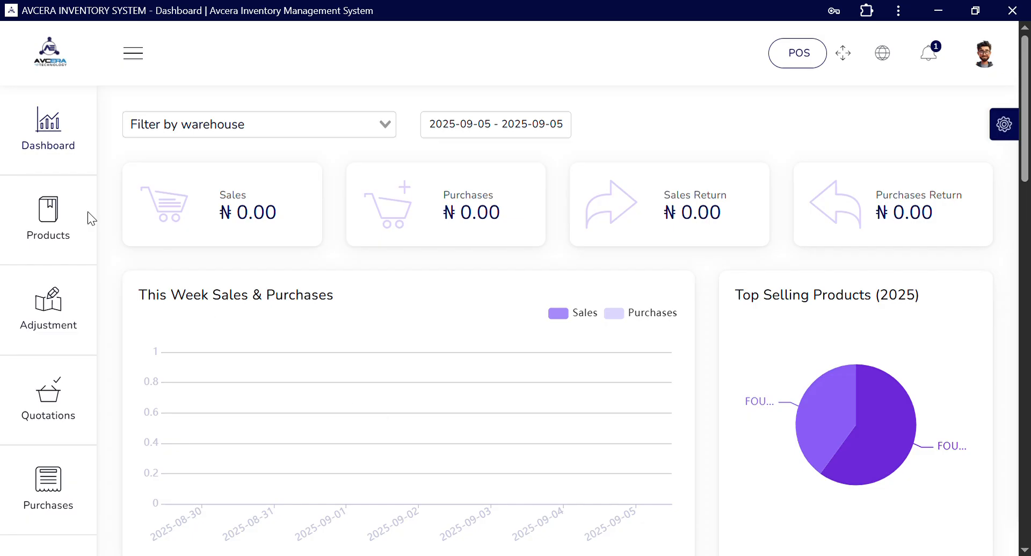
# Create a product category with AIR FRESHER as its category code and 5 as its category name
pyautogui.moveTo(48, 218)
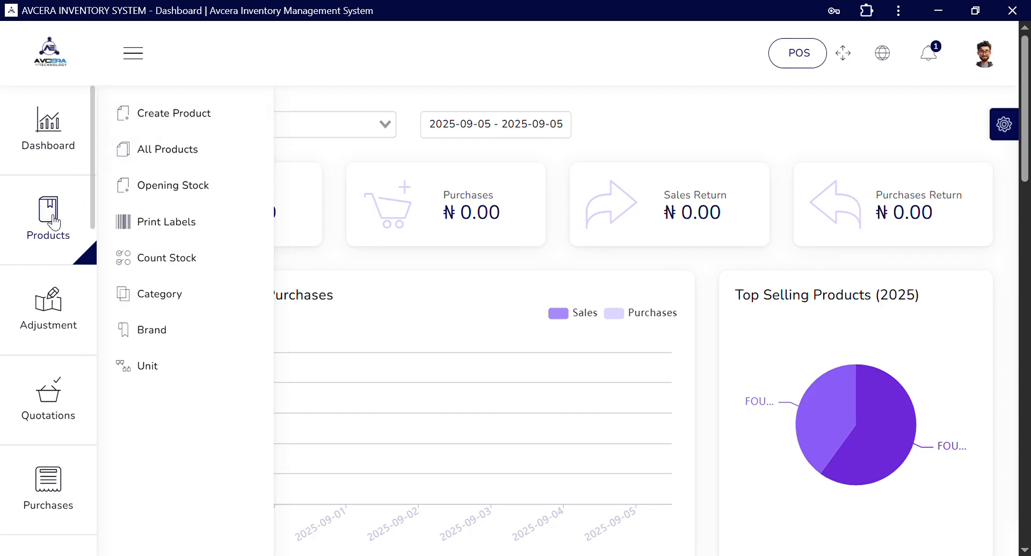
pyautogui.click(167, 295)
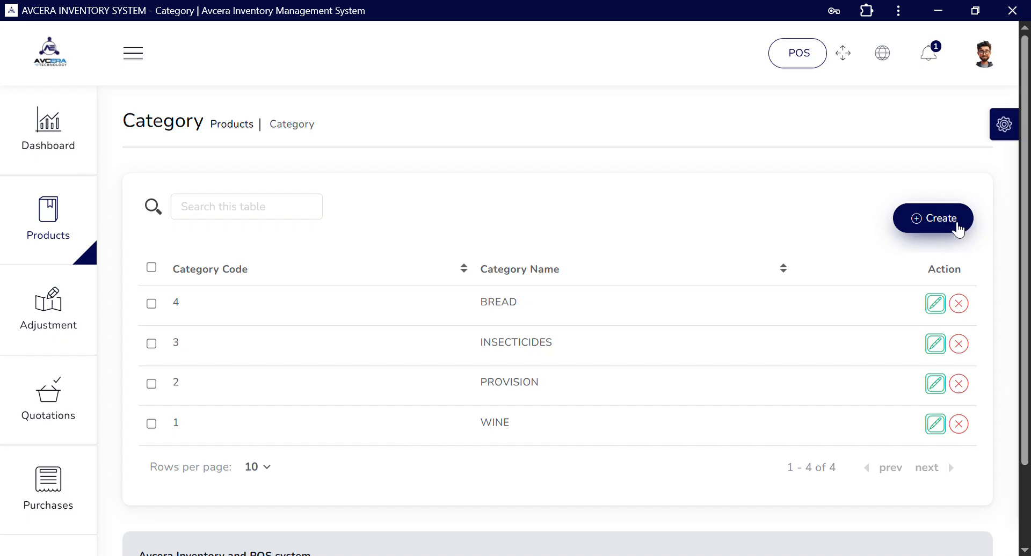
pyautogui.click(958, 230)
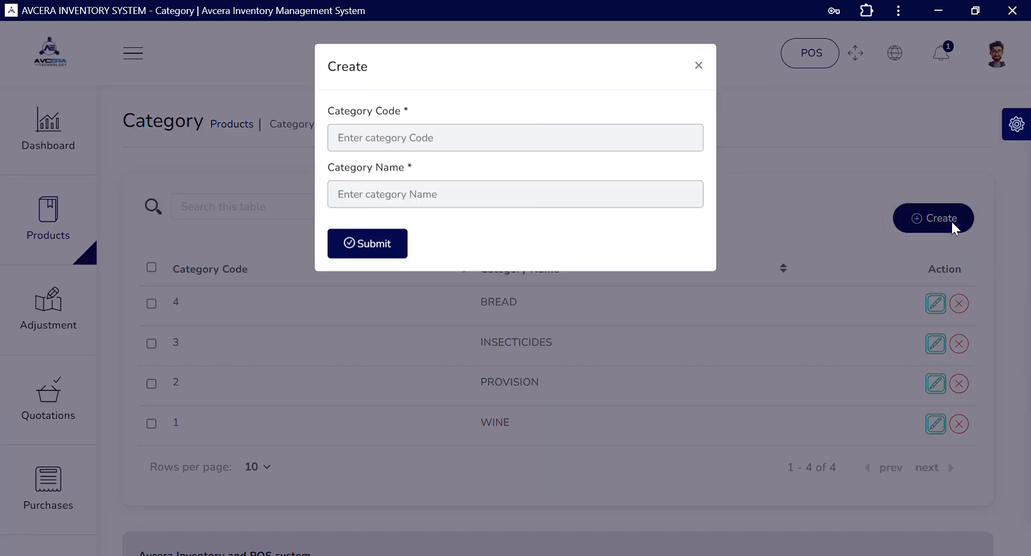
pyautogui.click(406, 143)
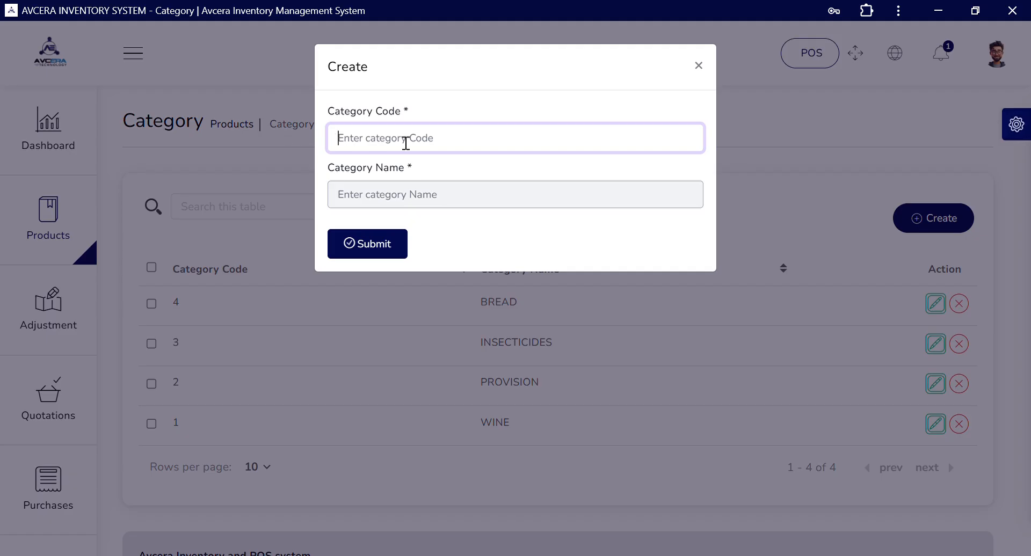
pyautogui.write('S')
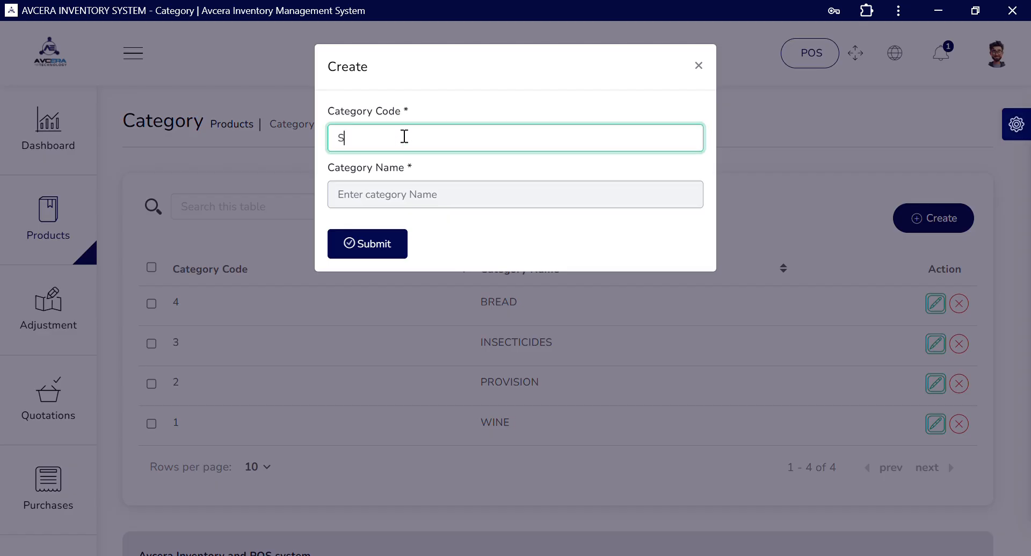
pyautogui.write('O')
pyautogui.press('BackSpace')
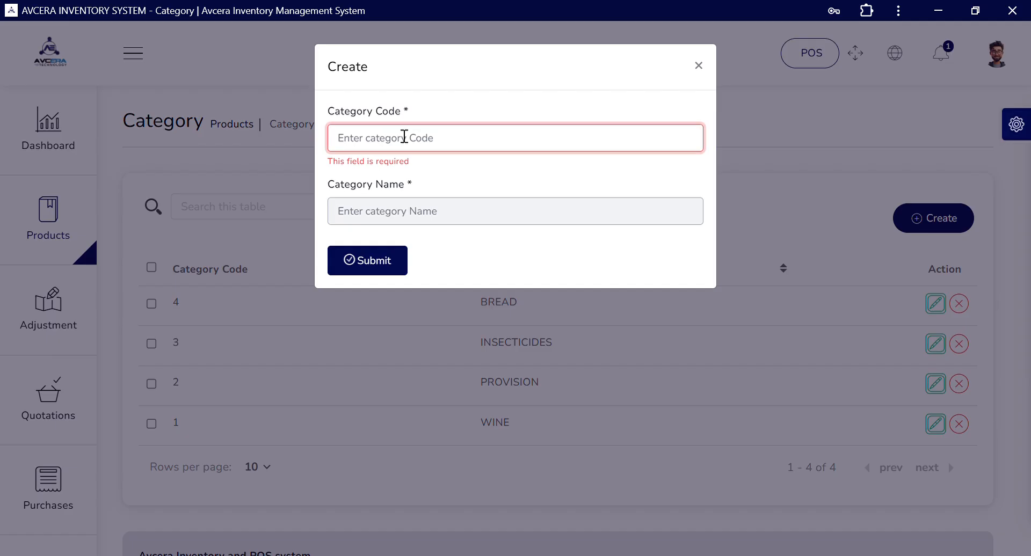
pyautogui.write('AIR ')
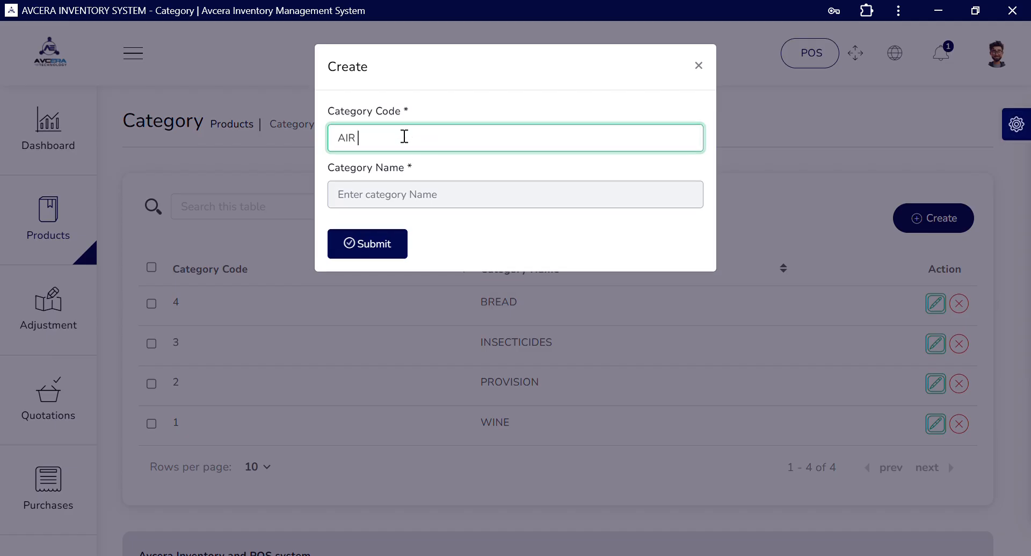
pyautogui.write('FRESHER')
pyautogui.click(401, 206)
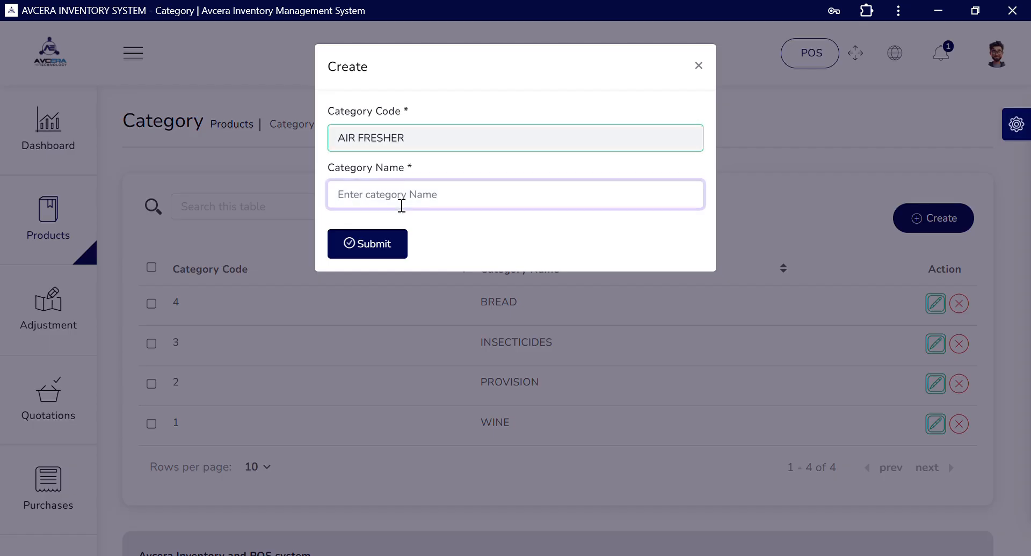
pyautogui.write('5')
pyautogui.click(375, 252)
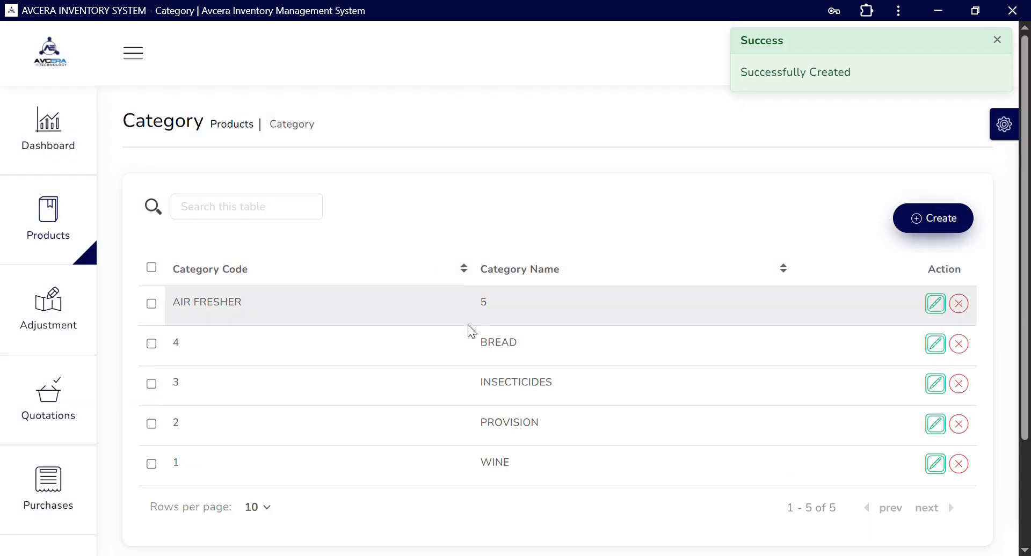
# Edit the AIR FRESHER category so that its code is 5 and its name is AIR FRESHER
pyautogui.click(939, 304)
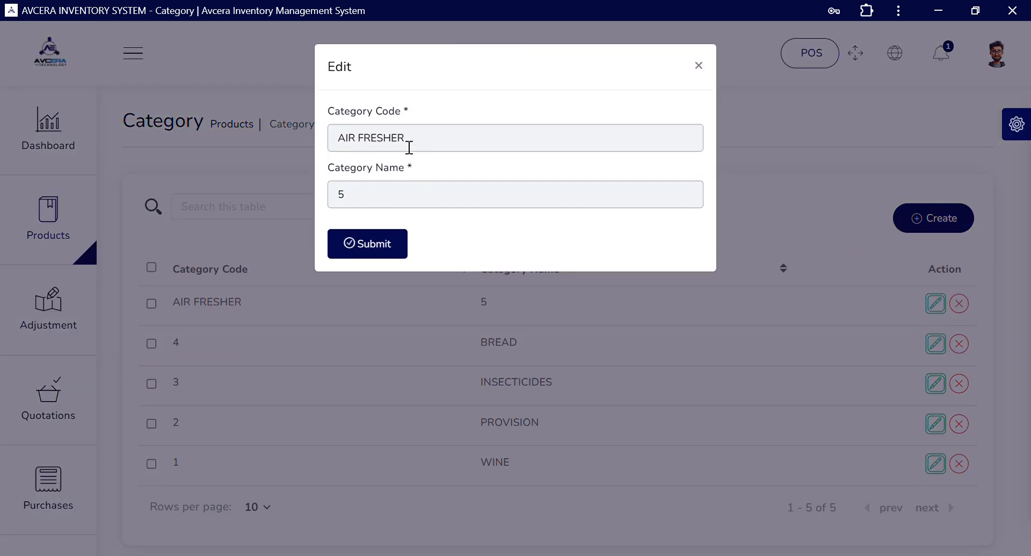
pyautogui.moveTo(430, 141); pyautogui.dragTo(154, 161)
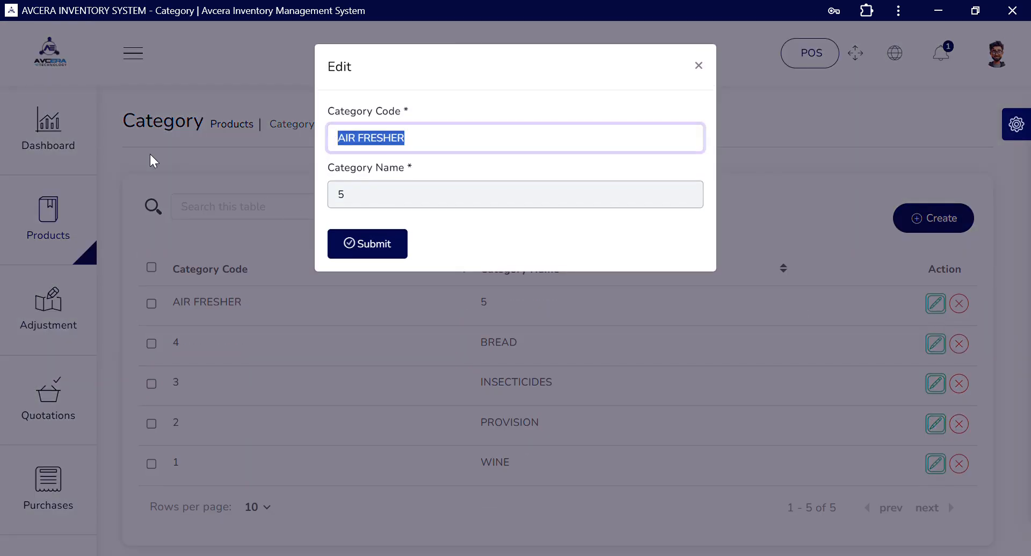
pyautogui.hotkey('ctrl', 'x')
pyautogui.write('5')
pyautogui.press('Tab')
pyautogui.hotkey('ctrl', 'v')
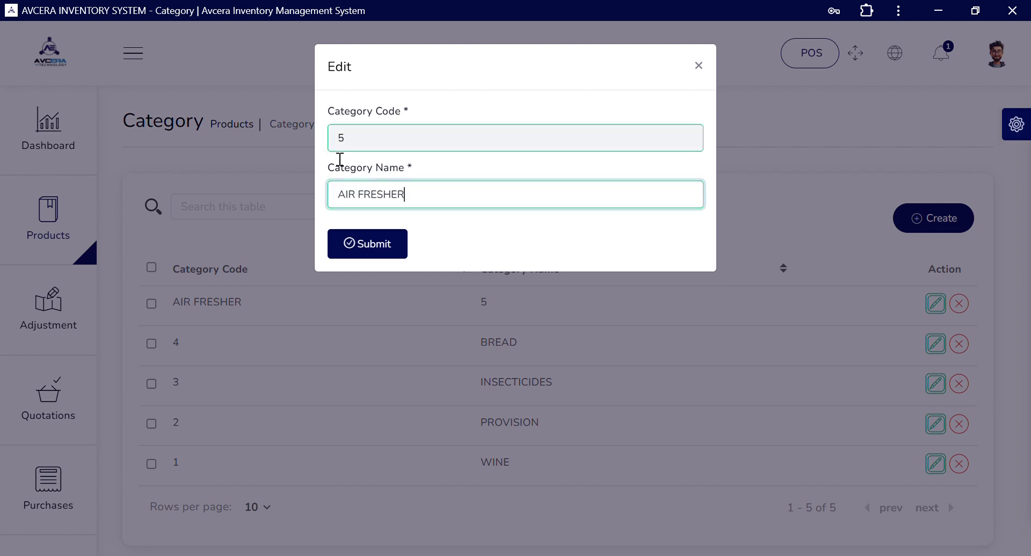
pyautogui.click(386, 250)
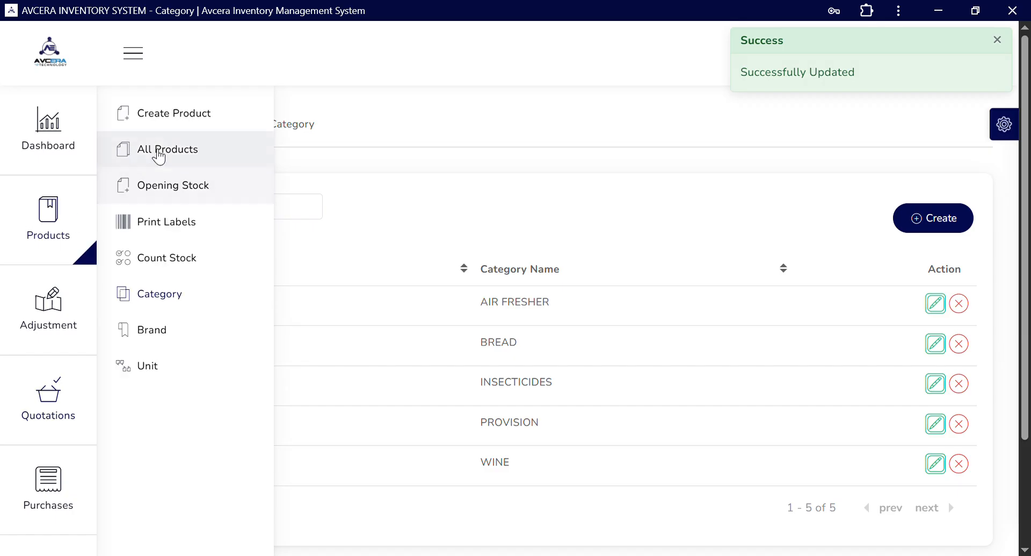
# Open the form for creating a new product and go to its required name field
pyautogui.click(204, 129)
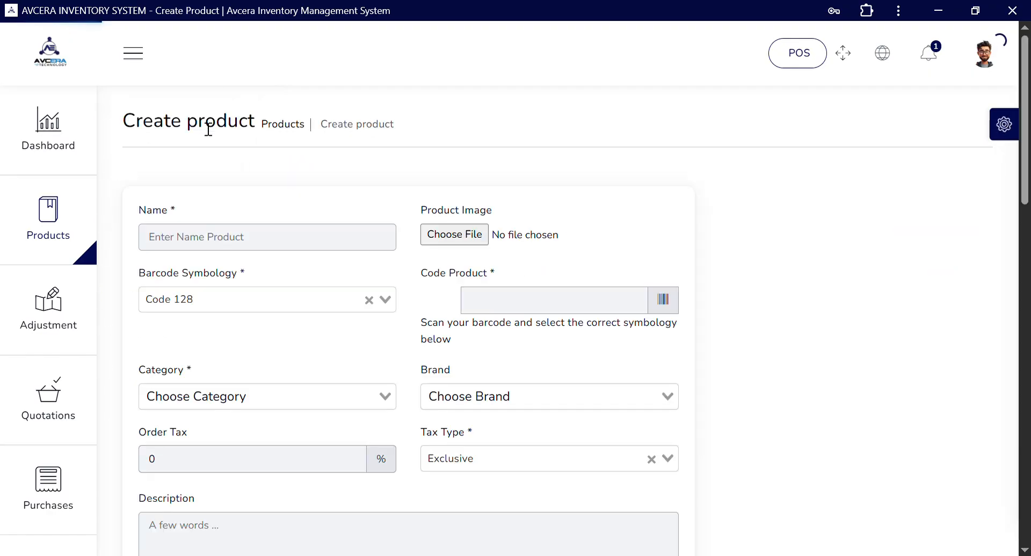
pyautogui.scroll(-1, 448, 233)
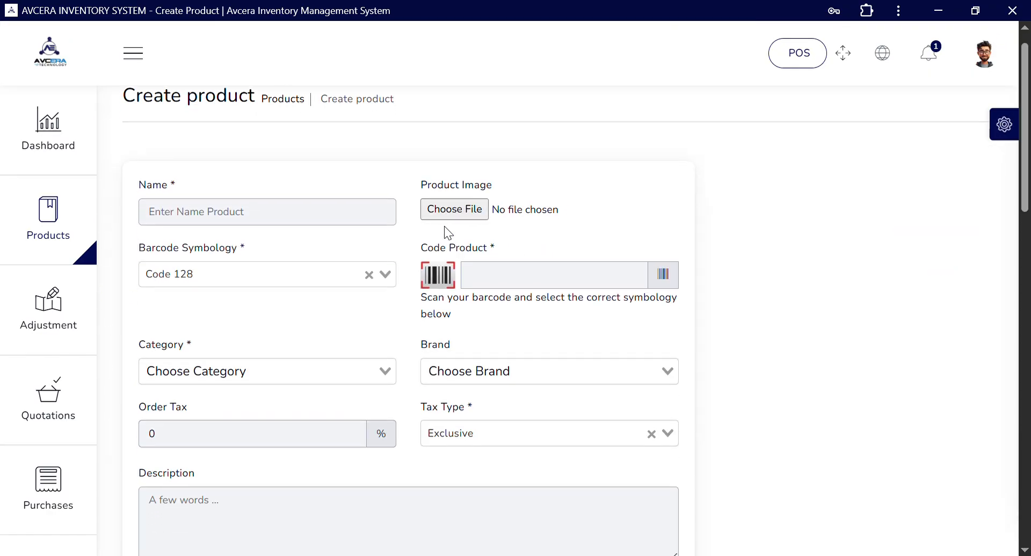
pyautogui.click(213, 220)
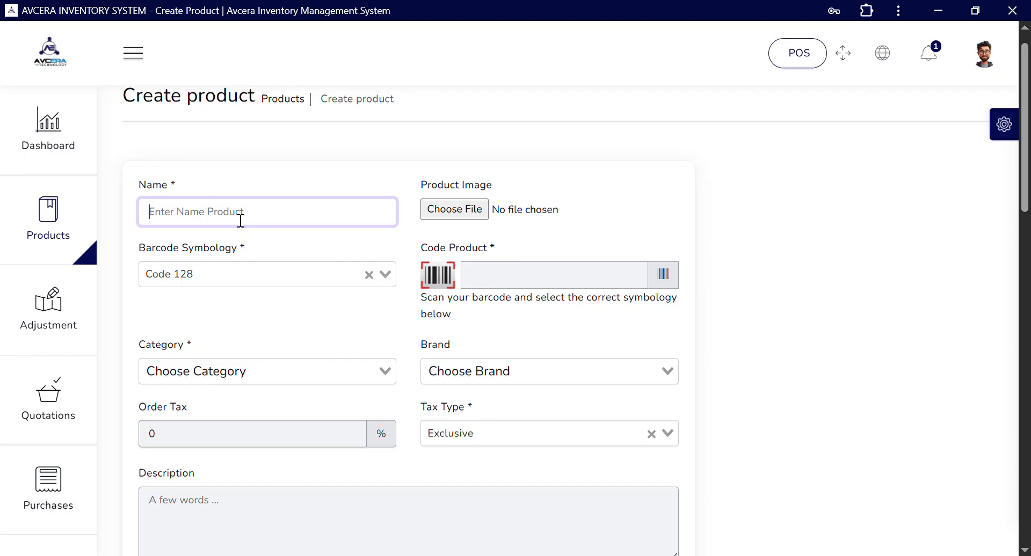
pyautogui.click(181, 191)
pyautogui.moveTo(182, 191)
pyautogui.mouseDown()
pyautogui.moveTo(163, 197)
pyautogui.moveTo(172, 194)
pyautogui.mouseUp()
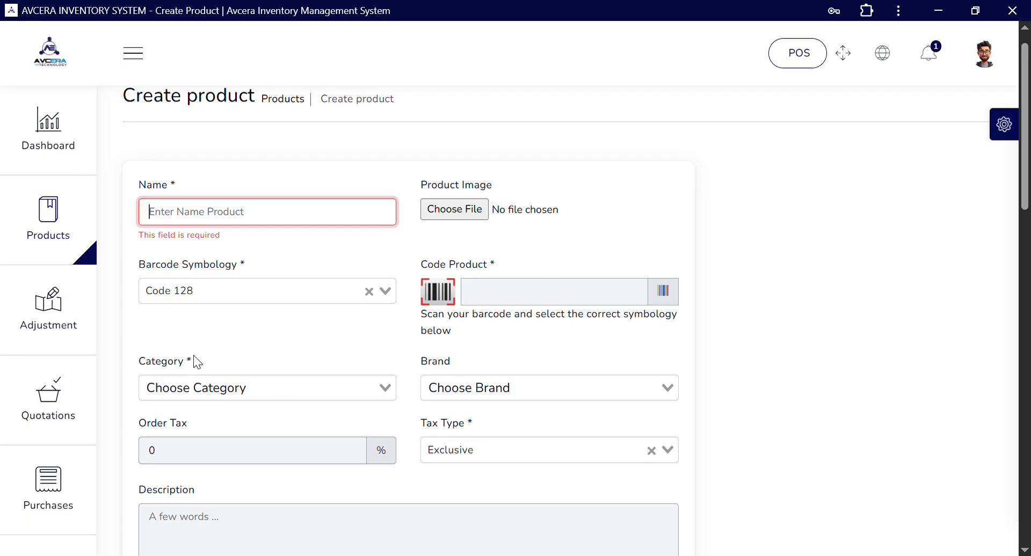
pyautogui.scroll(-1, 287, 339)
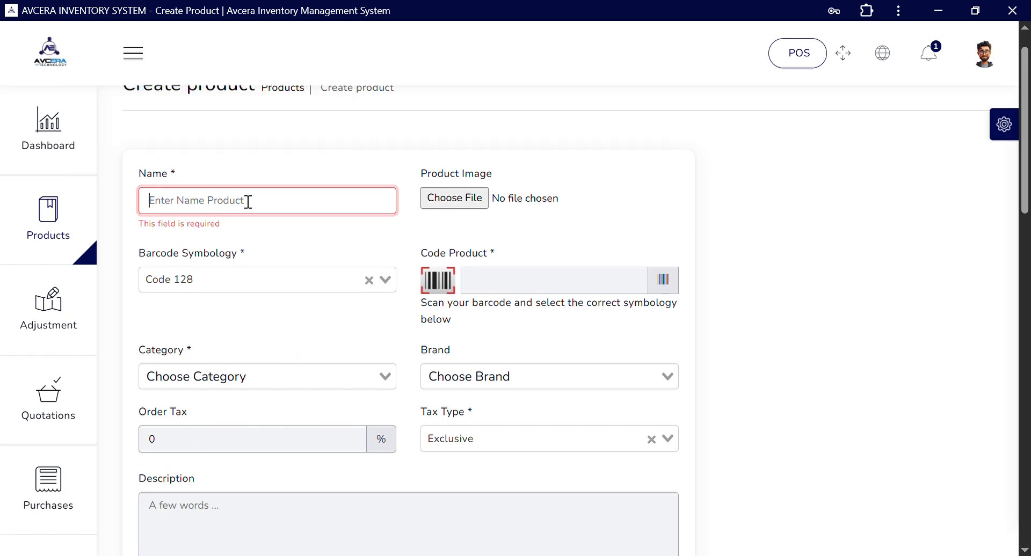
pyautogui.scroll(-1, 248, 202)
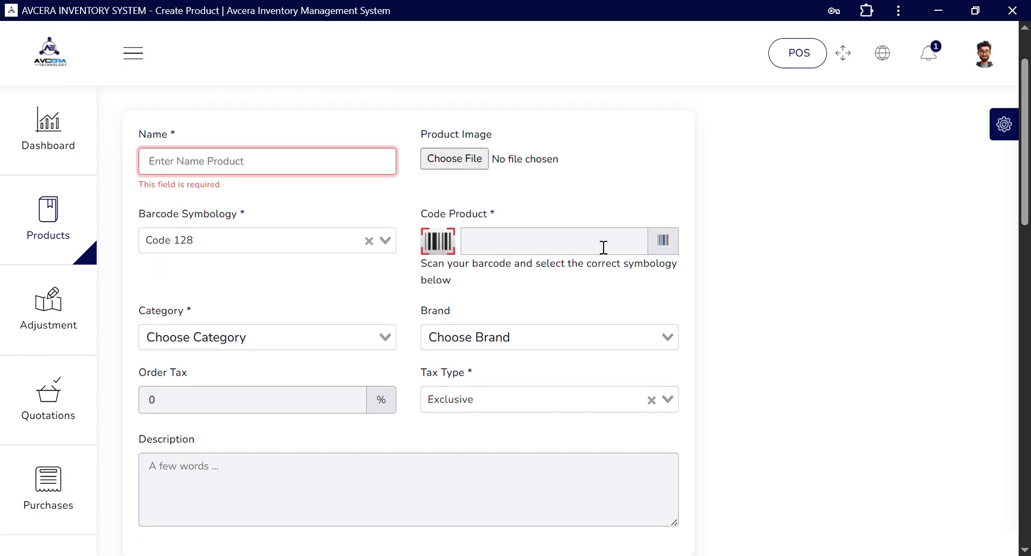
# Generate a product code for the new product, and open and close the barcode scanner
pyautogui.click(570, 253)
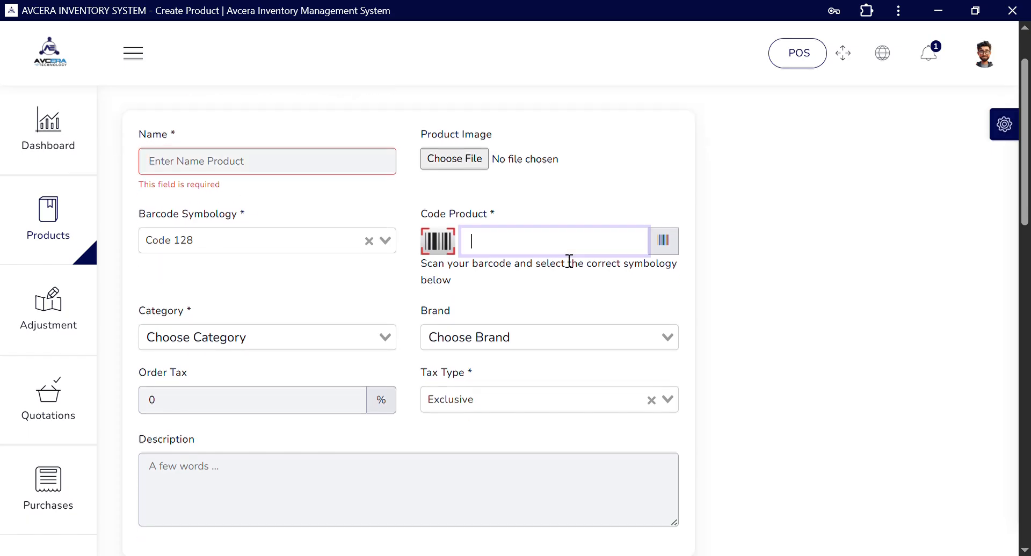
pyautogui.click(666, 246)
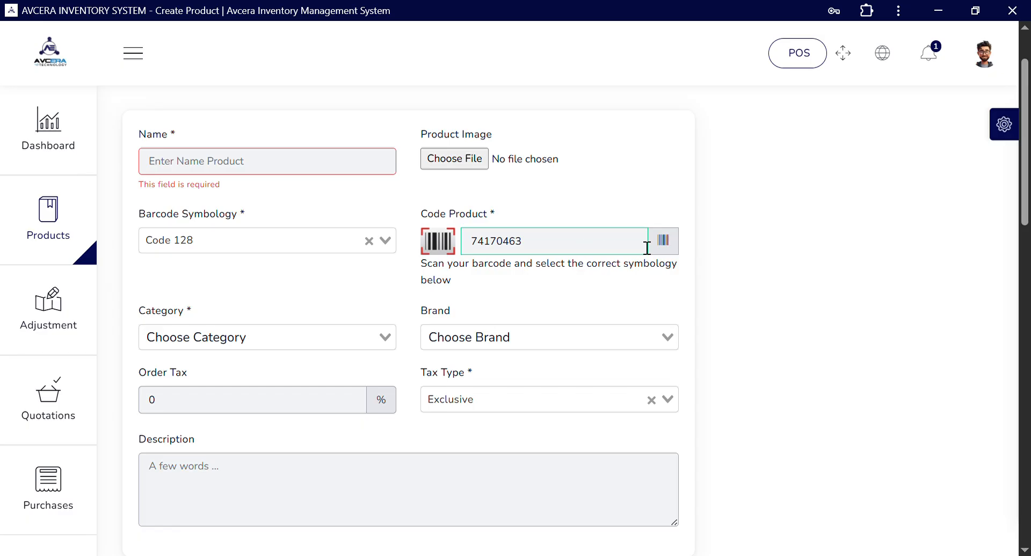
pyautogui.click(671, 244)
pyautogui.click(438, 247)
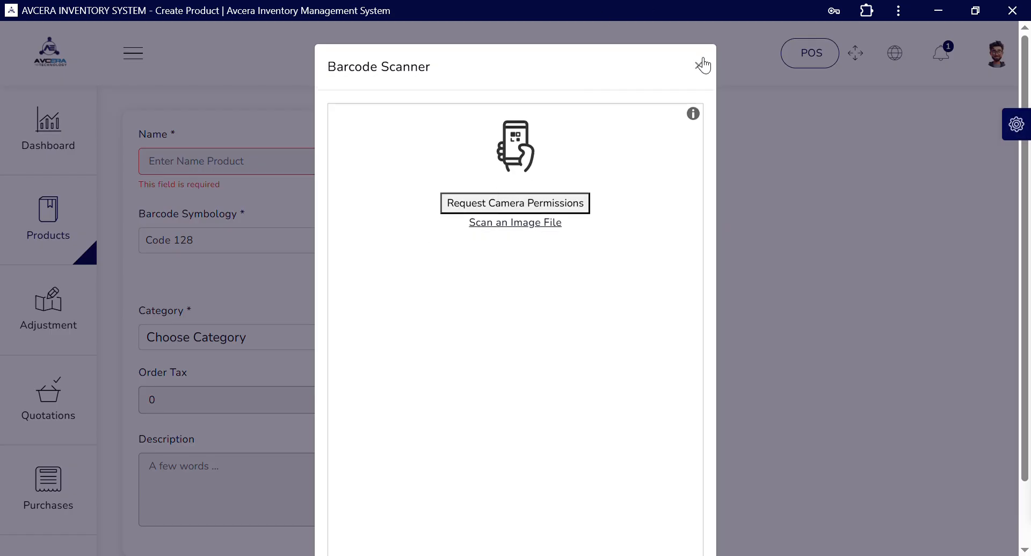
pyautogui.click(699, 66)
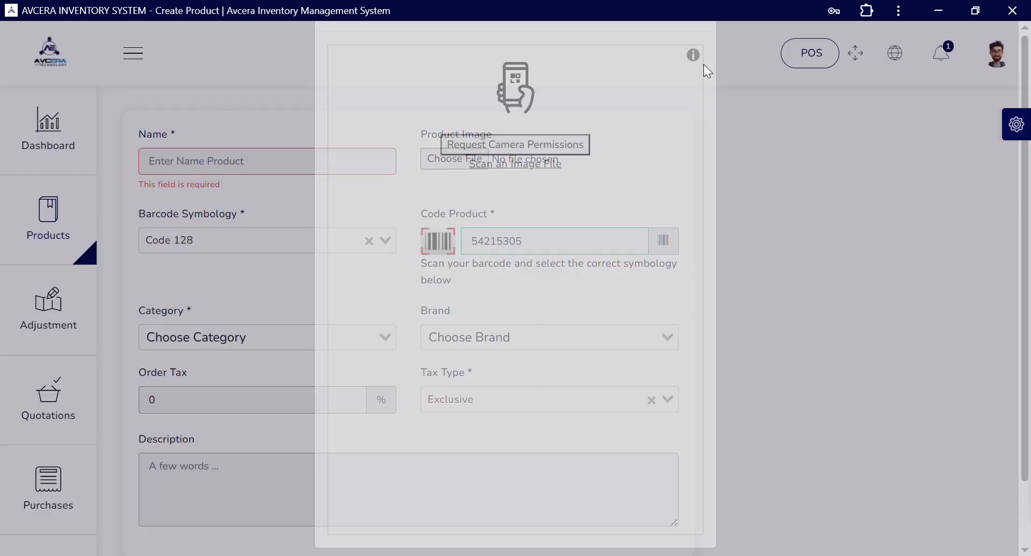
# Check the categories available for the new product without choosing one, and review the form's main fields
pyautogui.scroll(-3, 376, 203)
pyautogui.click(365, 211)
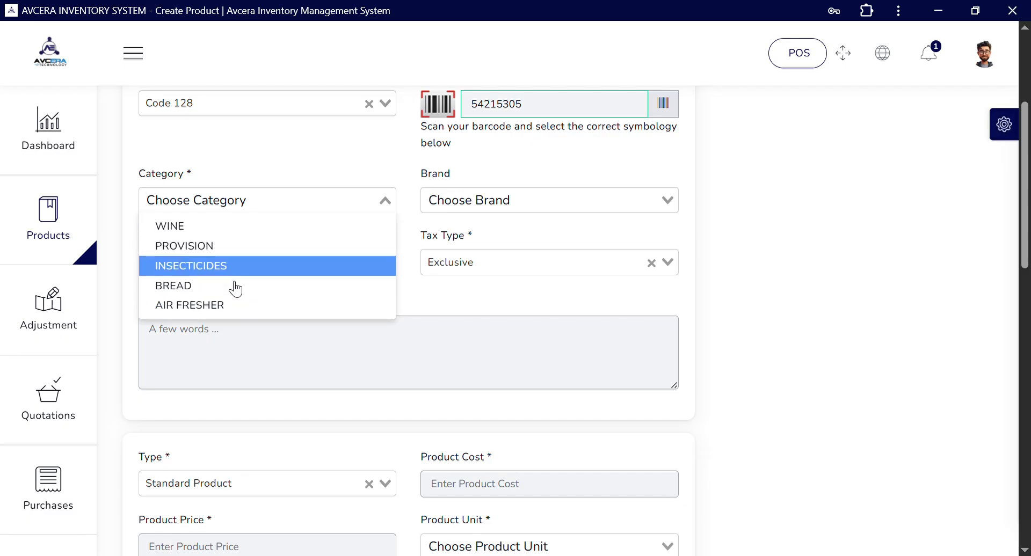
pyautogui.click(772, 213)
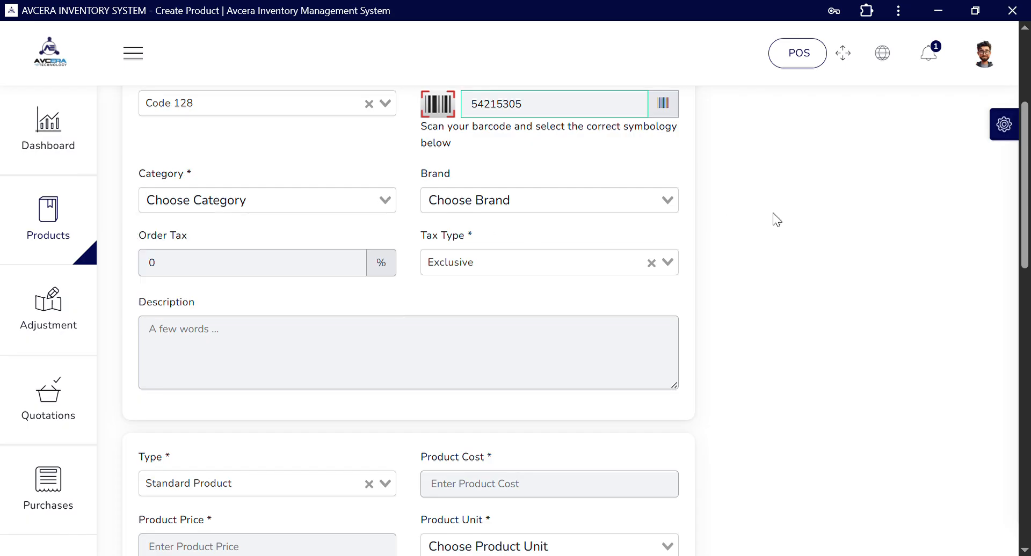
pyautogui.scroll(4, 333, 257)
pyautogui.scroll(-2, 327, 255)
pyautogui.scroll(-1, 329, 260)
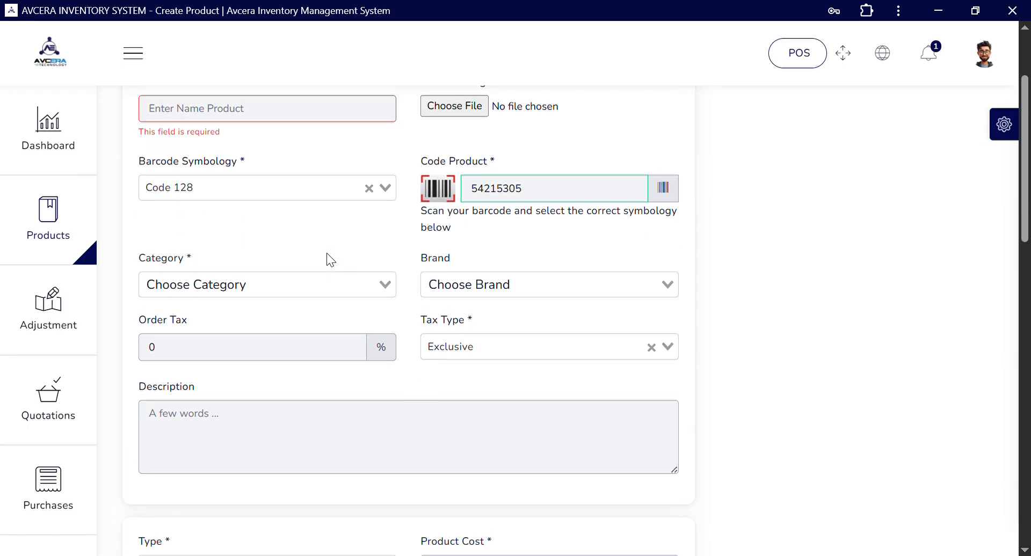
pyautogui.scroll(2, 329, 260)
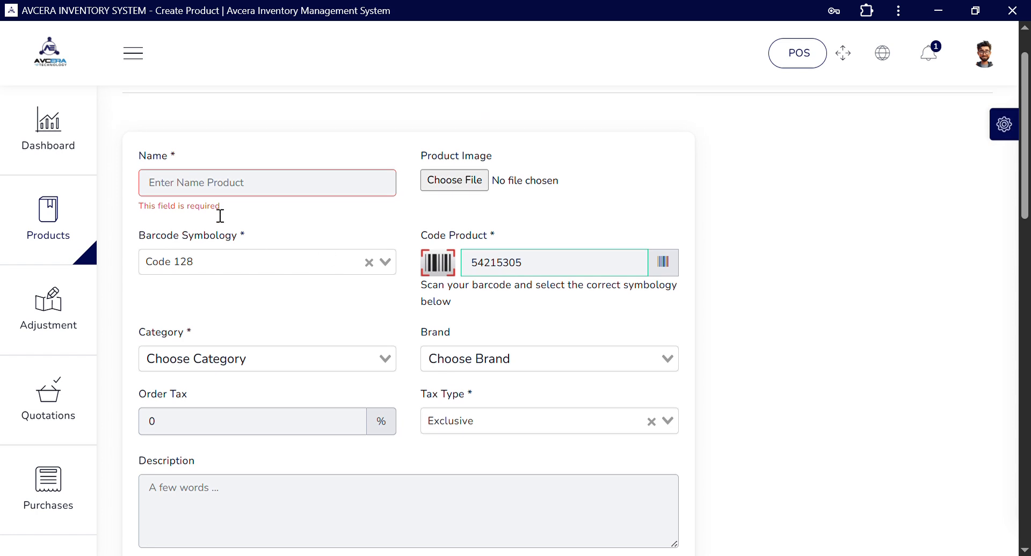
# Go through the new product's name, code, category, cost and price fields without entering or choosing anything
pyautogui.click(208, 177)
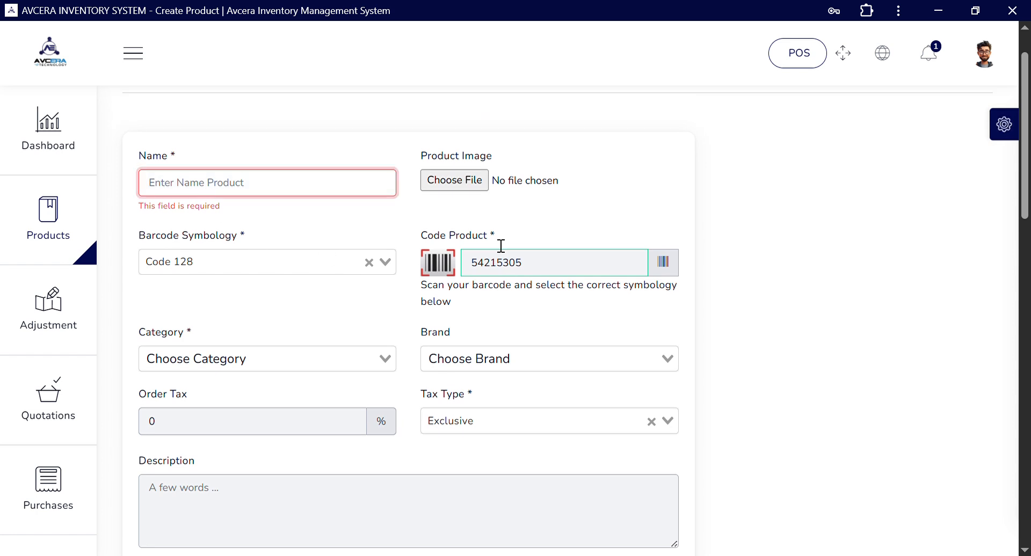
pyautogui.click(541, 267)
pyautogui.scroll(-2, 542, 267)
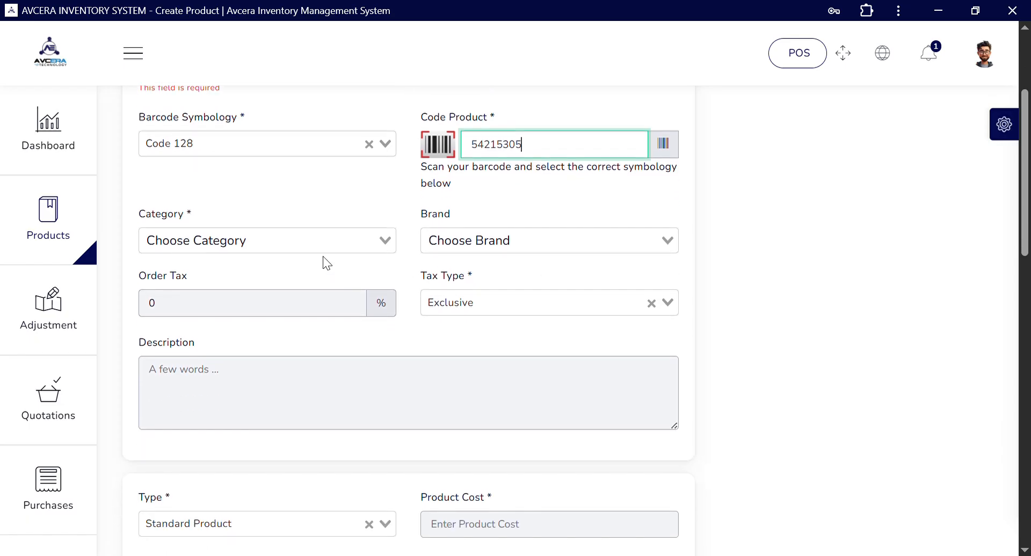
pyautogui.click(358, 250)
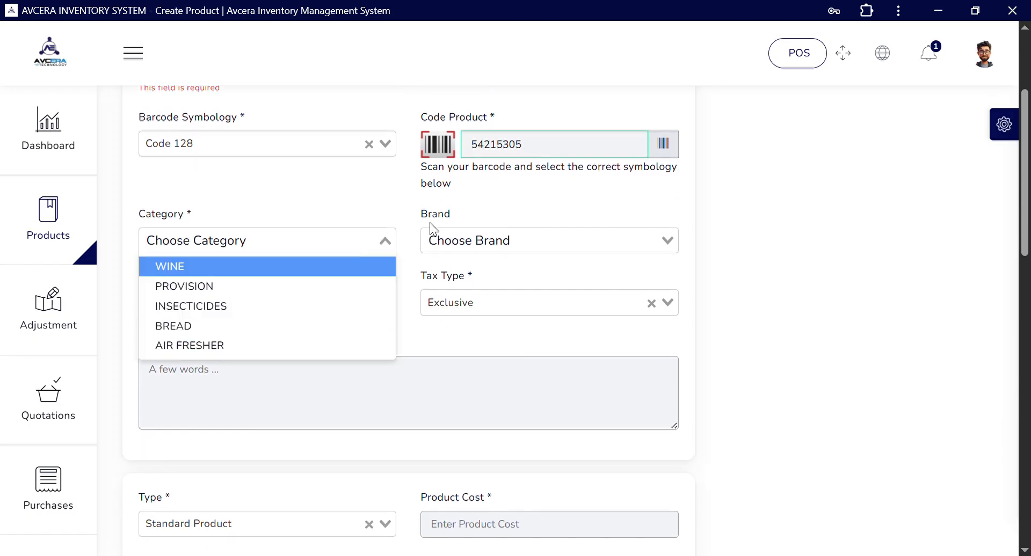
pyautogui.scroll(-5, 839, 268)
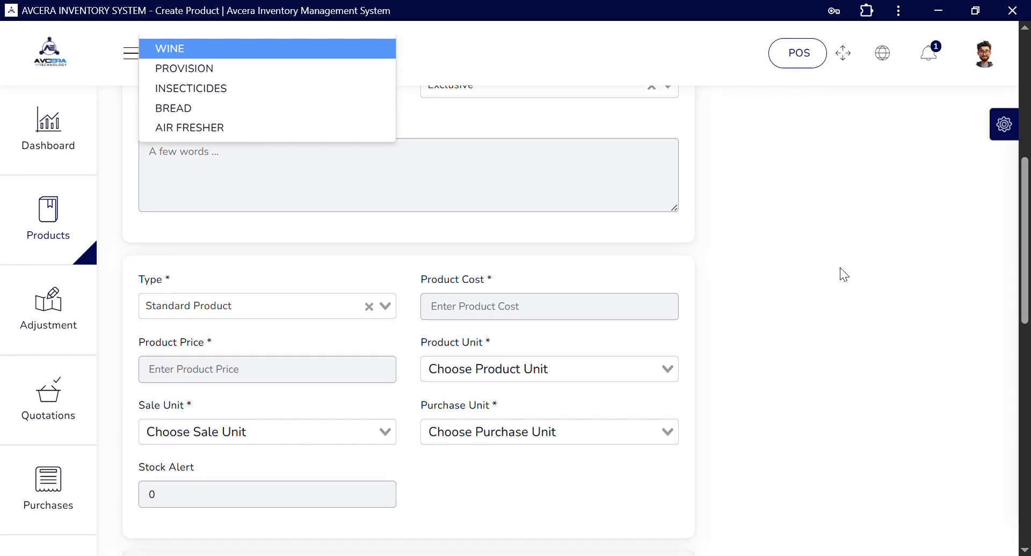
pyautogui.click(551, 237)
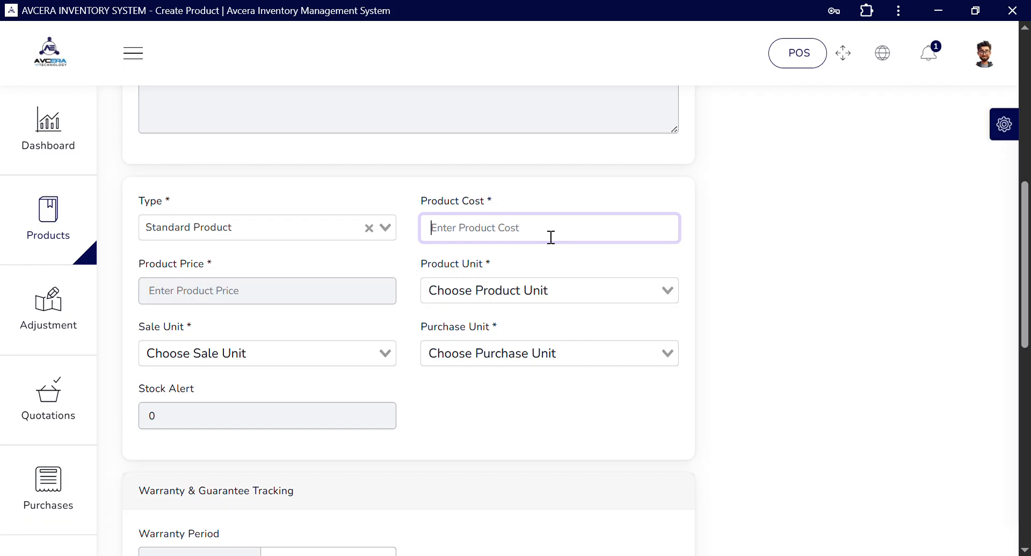
pyautogui.scroll(-1, 551, 236)
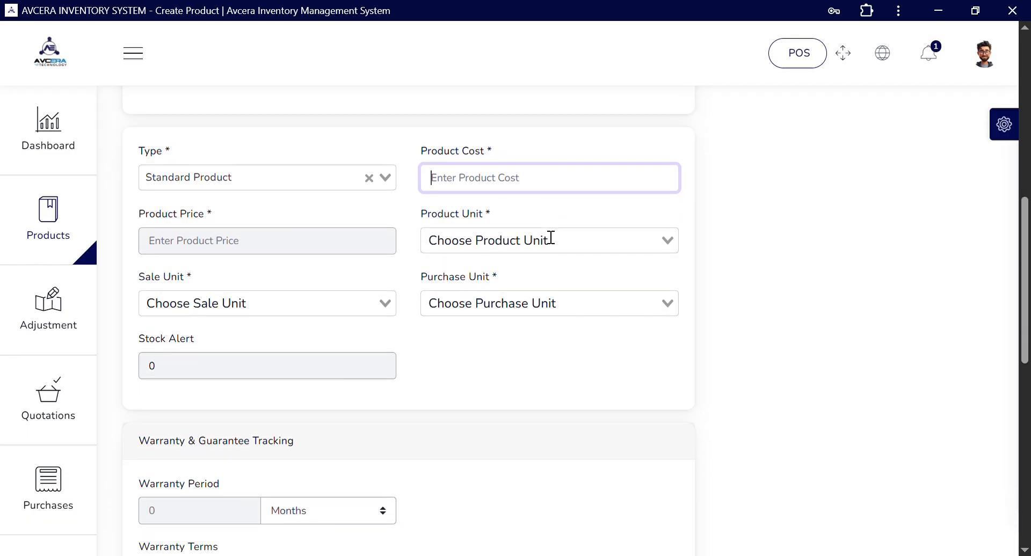
pyautogui.click(228, 235)
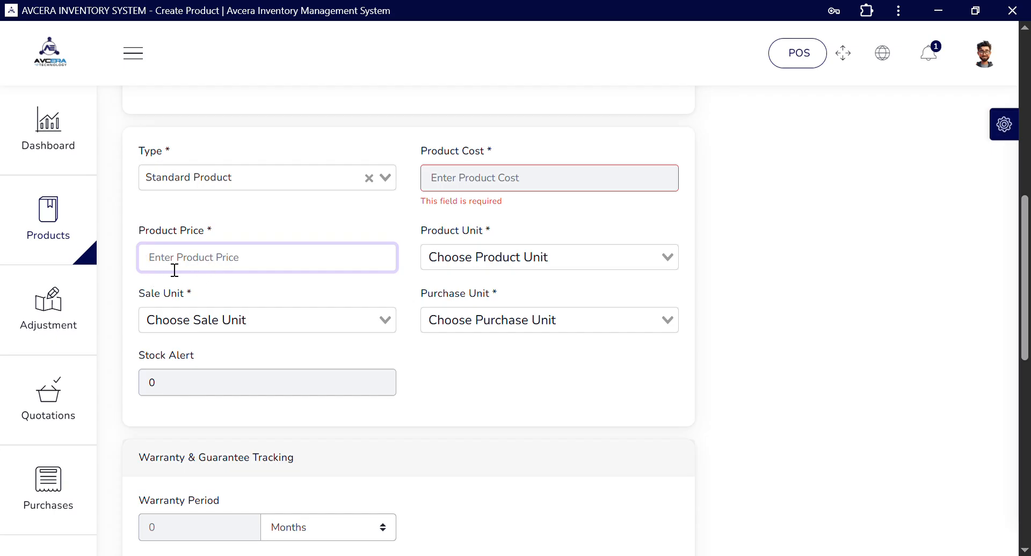
# Set the new product's product unit, sale unit and purchase unit to Pieces
pyautogui.click(457, 263)
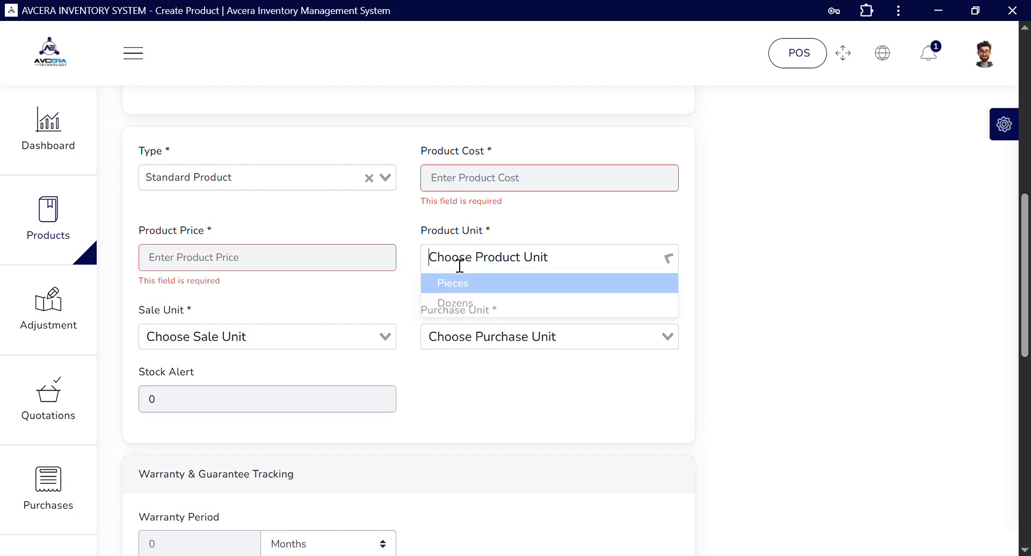
pyautogui.click(456, 290)
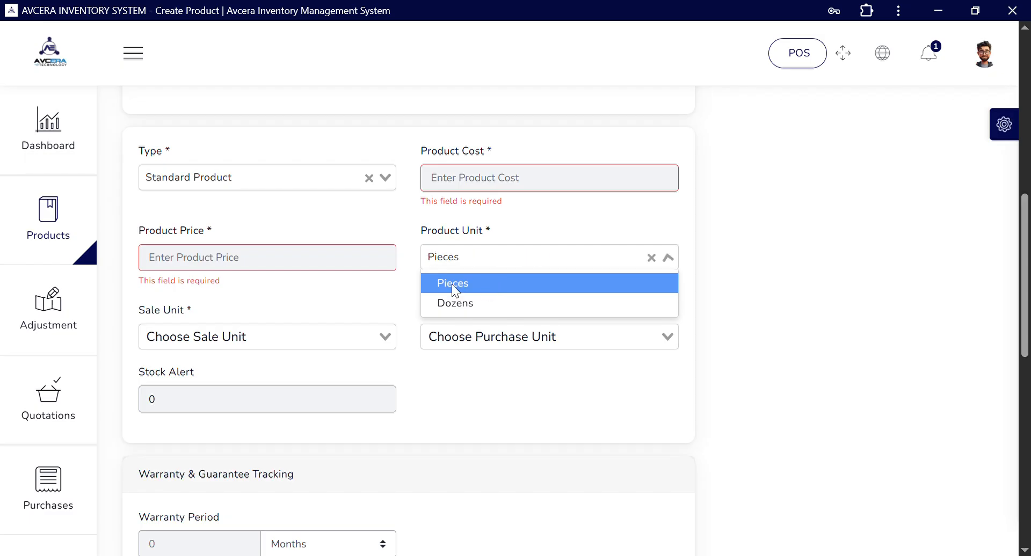
pyautogui.click(240, 341)
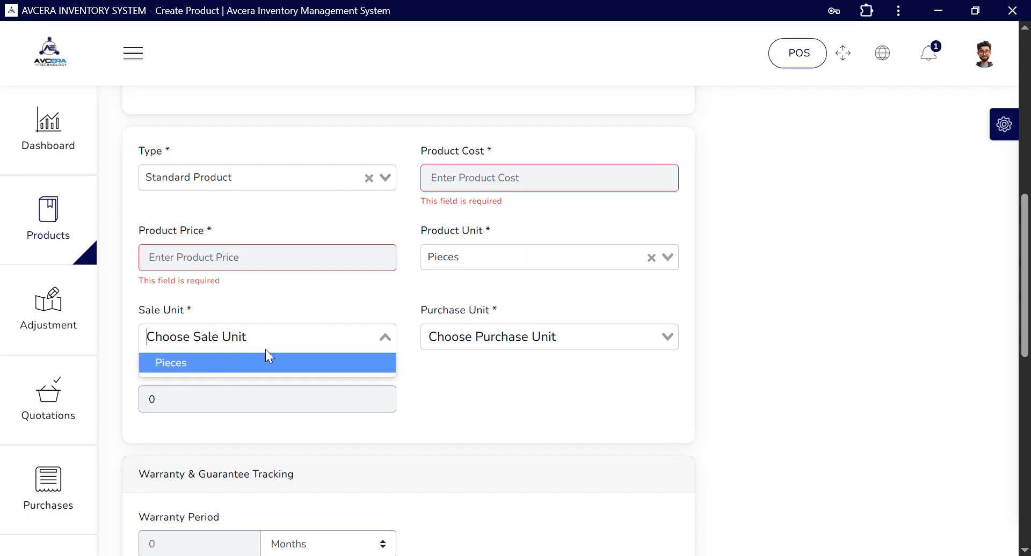
pyautogui.click(290, 363)
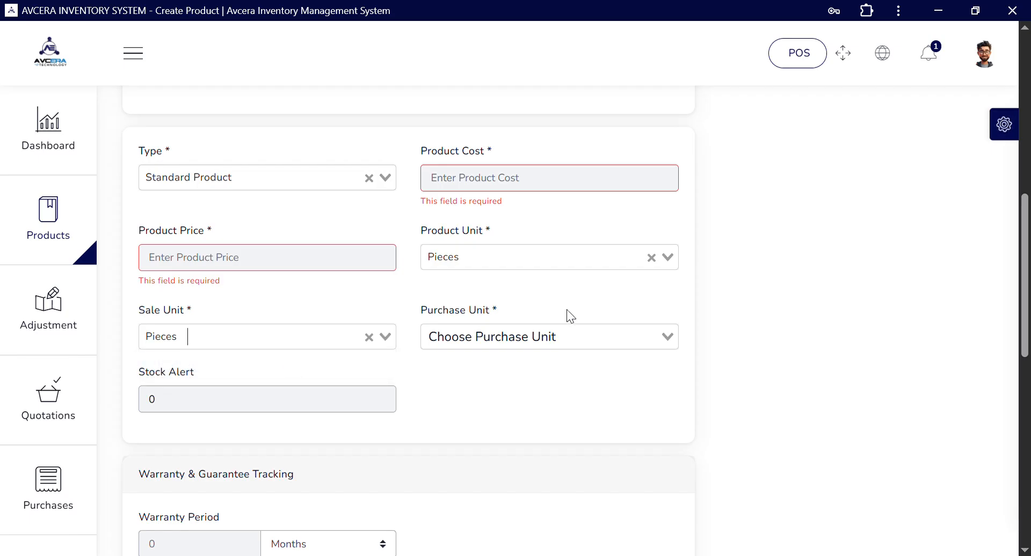
pyautogui.click(537, 344)
pyautogui.click(465, 365)
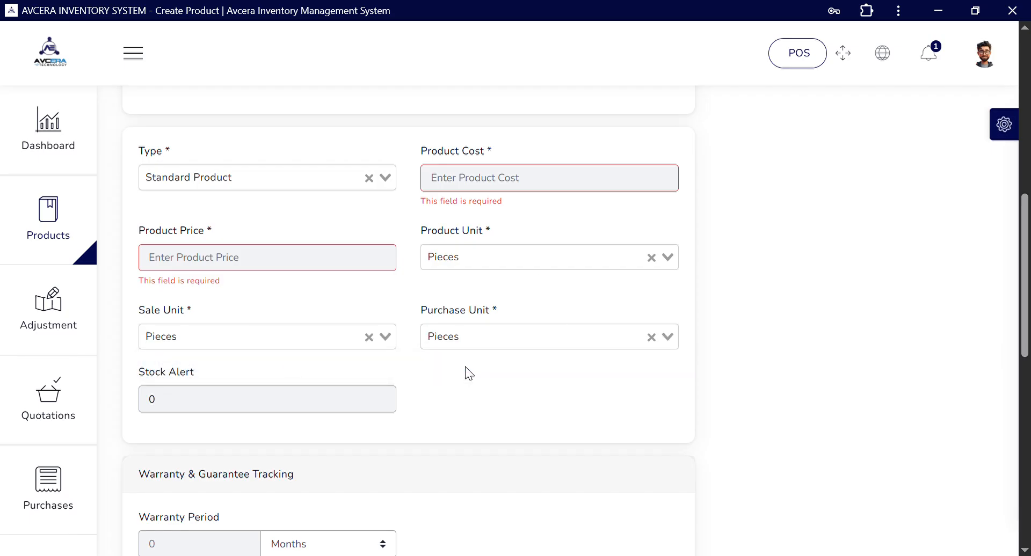
# Set the new product's stock alert quantity to 2
pyautogui.scroll(-3, 469, 374)
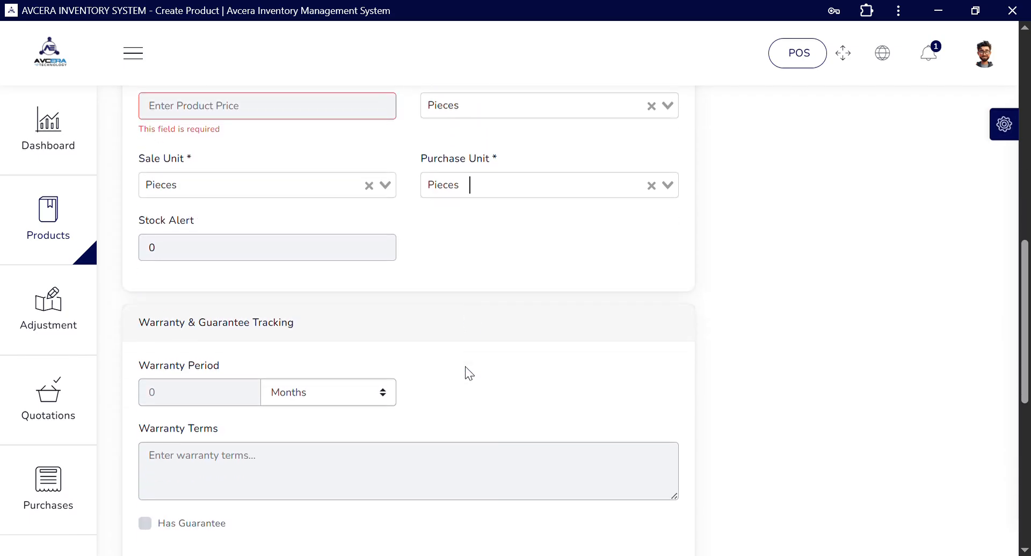
pyautogui.click(199, 254)
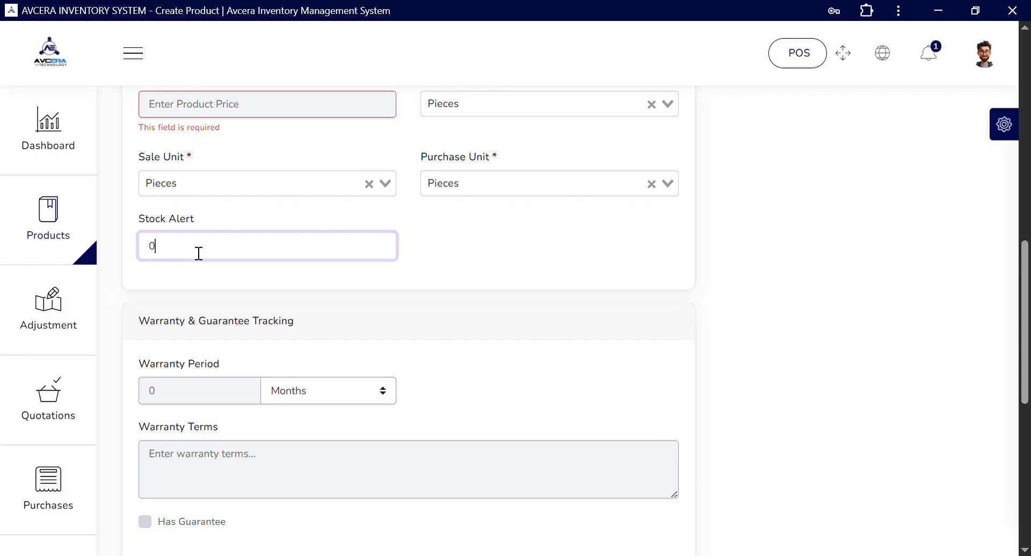
pyautogui.moveTo(199, 253); pyautogui.dragTo(123, 257)
pyautogui.write('2')
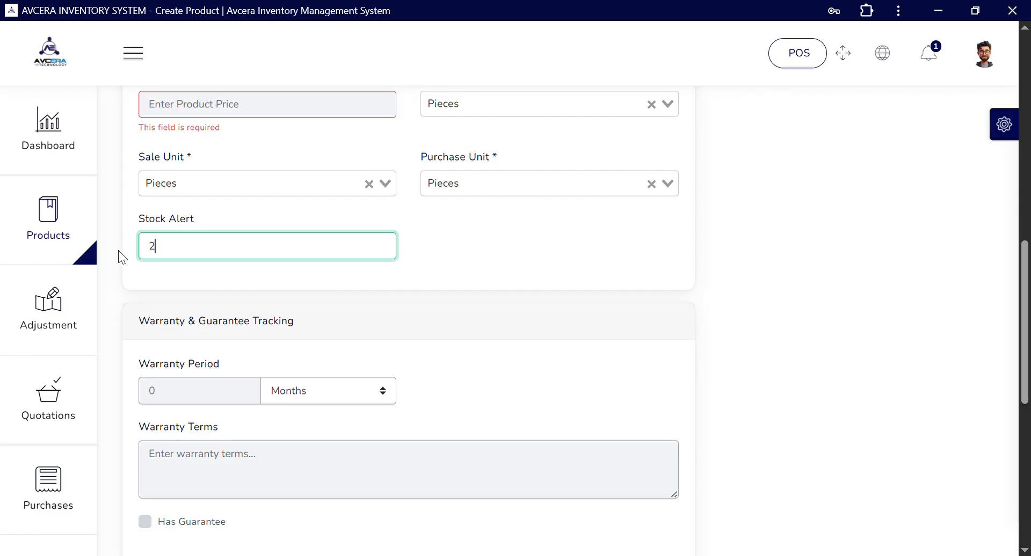
# Set the new product's opening stock for goodexsupermarket to 30
pyautogui.scroll(-4, 439, 261)
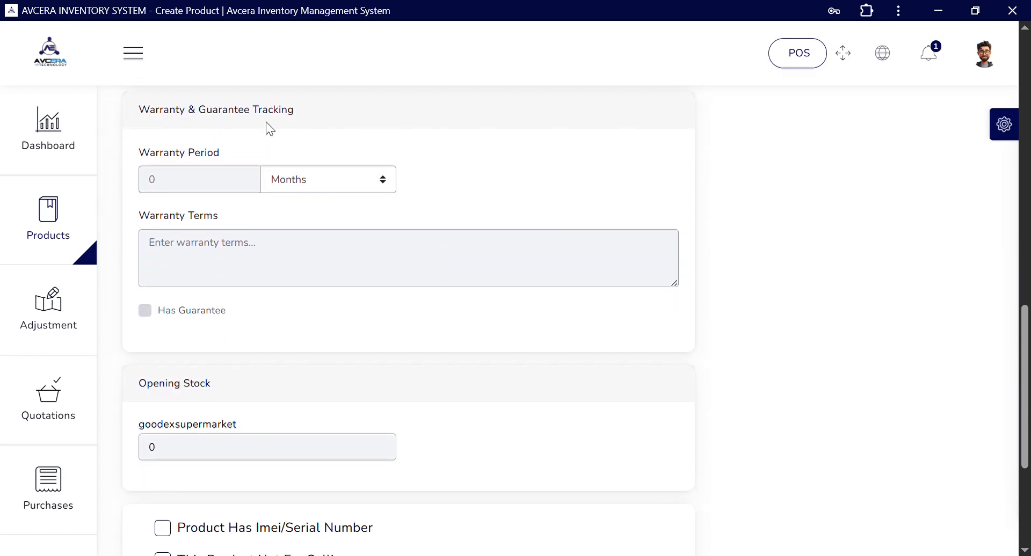
pyautogui.scroll(-1, 135, 260)
pyautogui.scroll(-3, 135, 259)
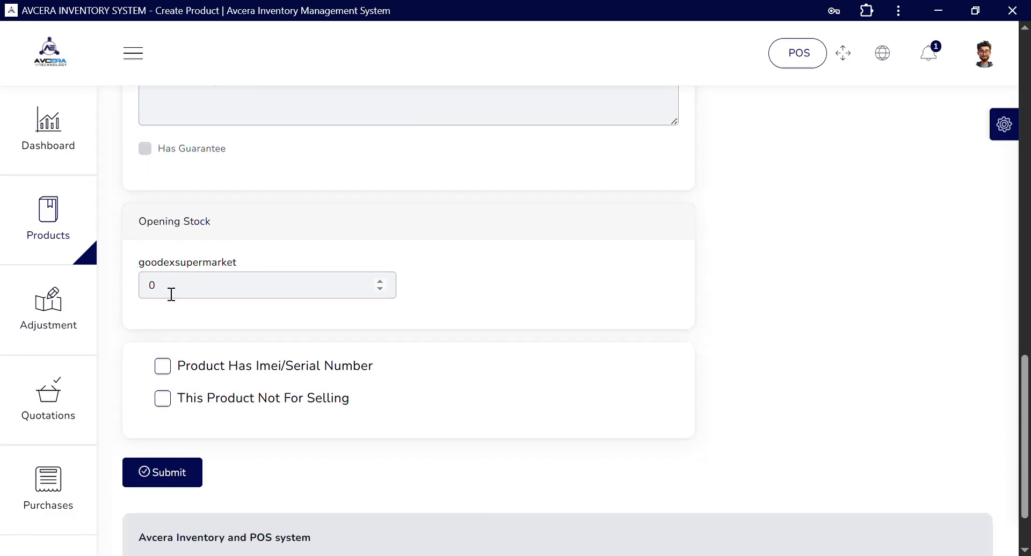
pyautogui.doubleClick(170, 292)
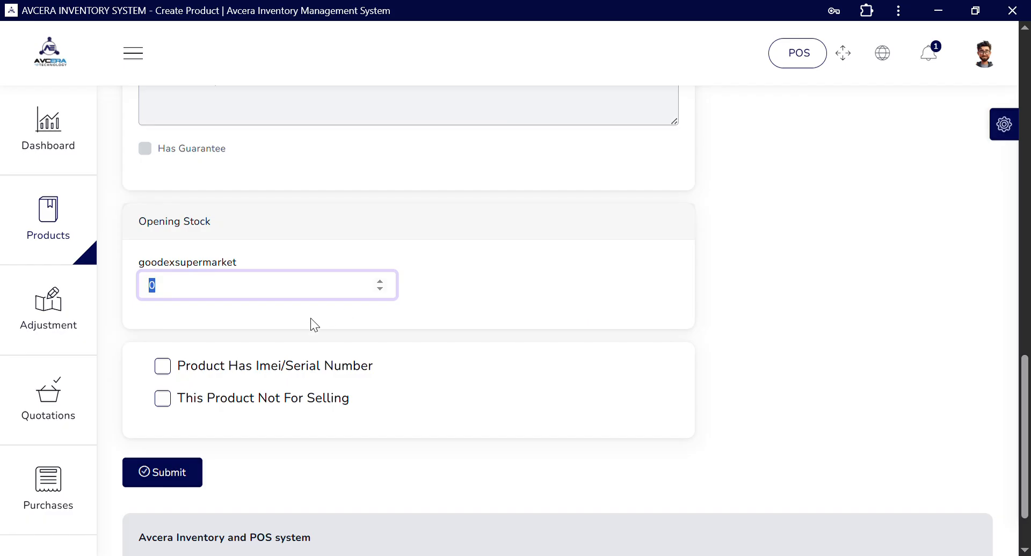
pyautogui.write('39')
pyautogui.write('0')
# Review the whole new product form from the name field down to the opening stock quantity
pyautogui.scroll(20, 345, 488)
pyautogui.scroll(-2, 346, 489)
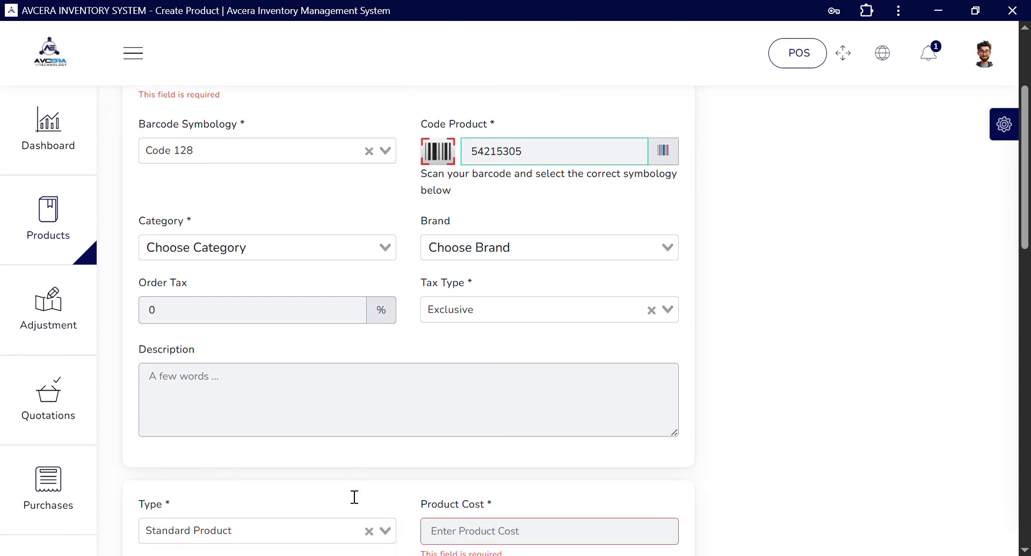
pyautogui.scroll(3, 352, 497)
pyautogui.scroll(-3, 353, 497)
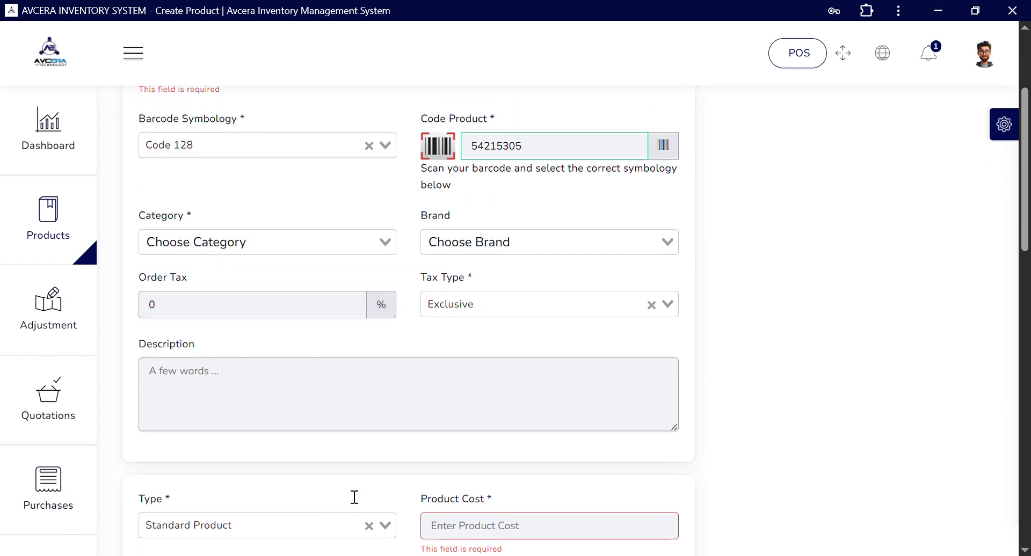
pyautogui.scroll(2, 184, 103)
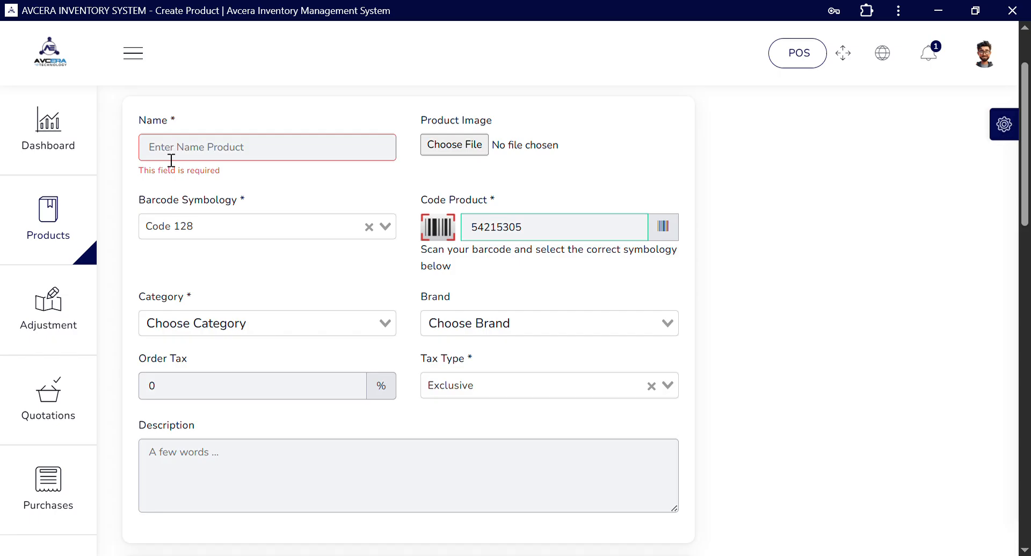
pyautogui.scroll(-7, 265, 343)
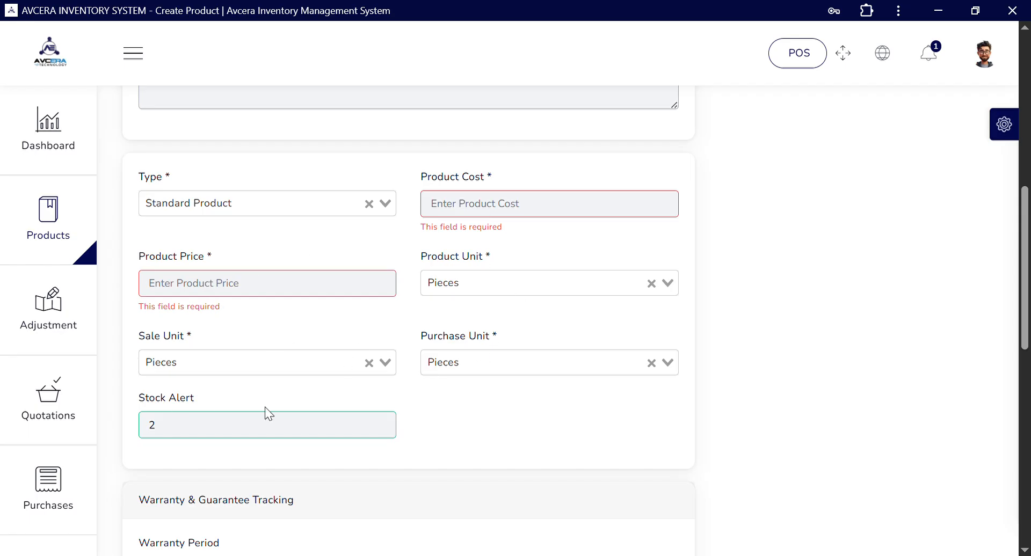
pyautogui.scroll(-11, 267, 414)
pyautogui.click(223, 216)
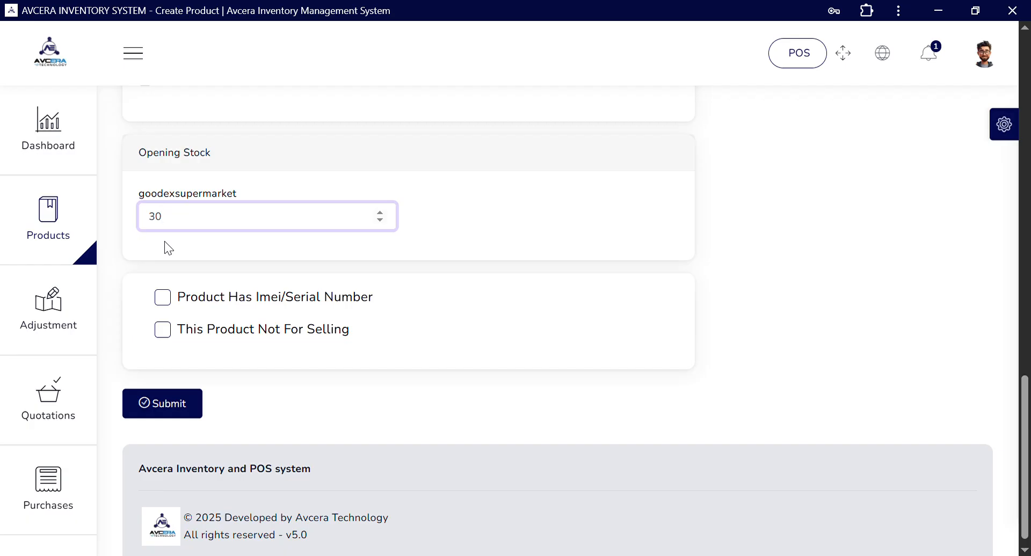
pyautogui.moveTo(186, 220); pyautogui.dragTo(132, 217)
pyautogui.scroll(2, 469, 370)
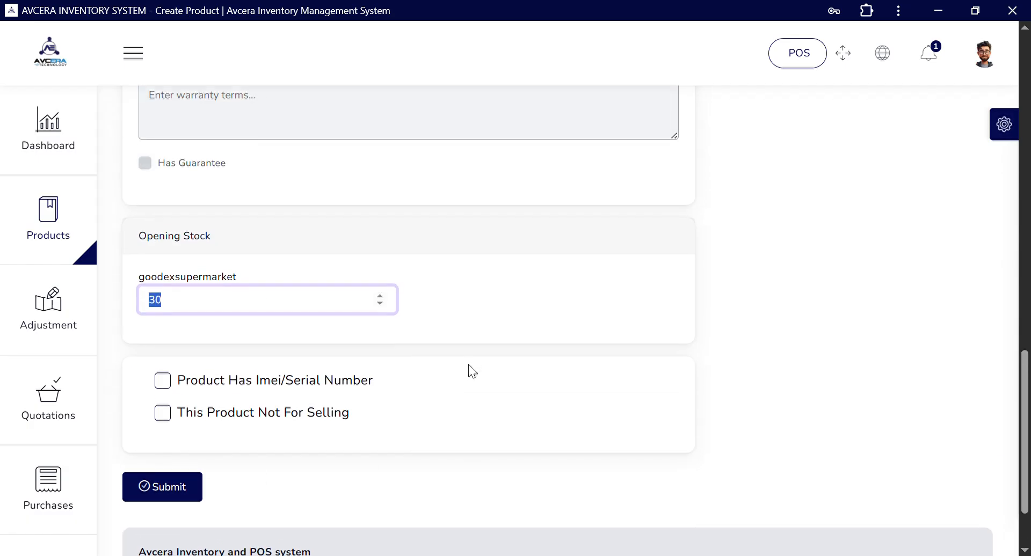
# Open the list of all products and increase the number of rows shown per page
pyautogui.click(51, 228)
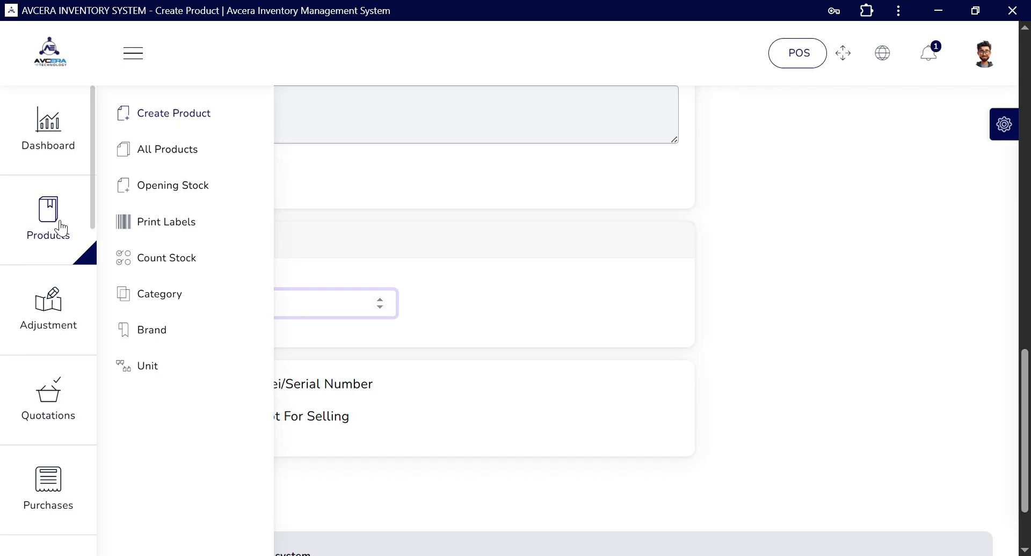
pyautogui.click(177, 148)
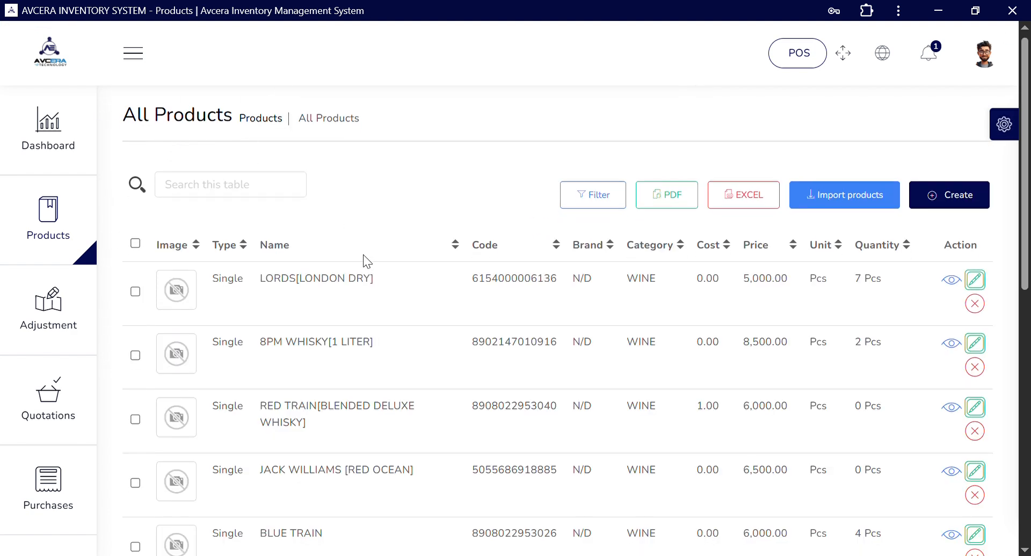
pyautogui.scroll(-2, 363, 255)
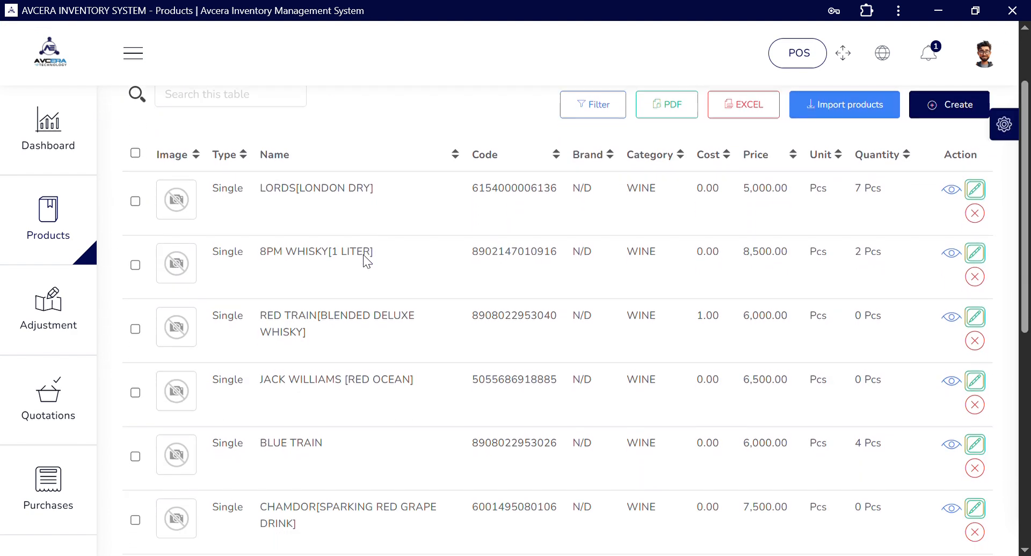
pyautogui.scroll(-8, 363, 255)
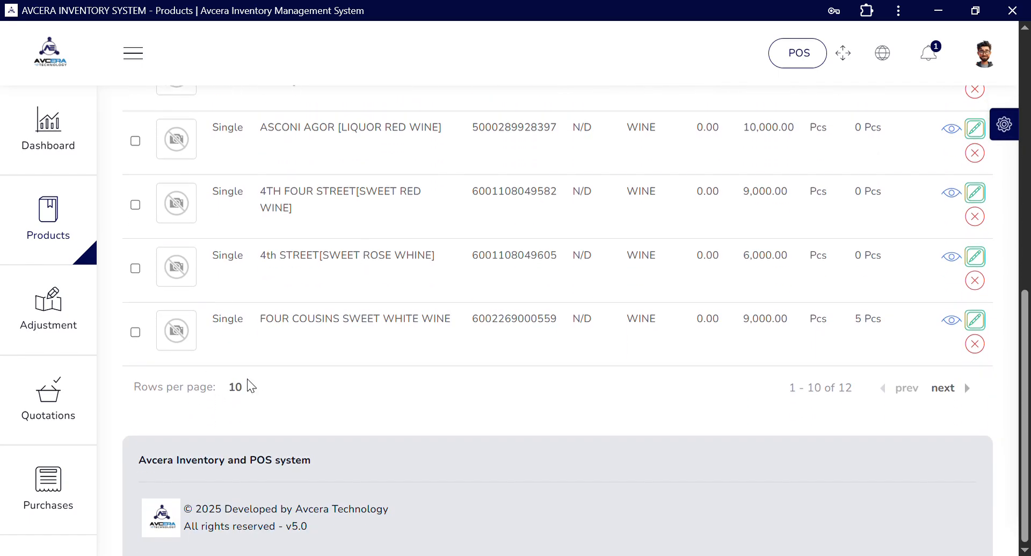
pyautogui.click(244, 401)
pyautogui.click(243, 519)
# Examine the product list's names, codes, categories, prices and stock quantities
pyautogui.scroll(10, 455, 346)
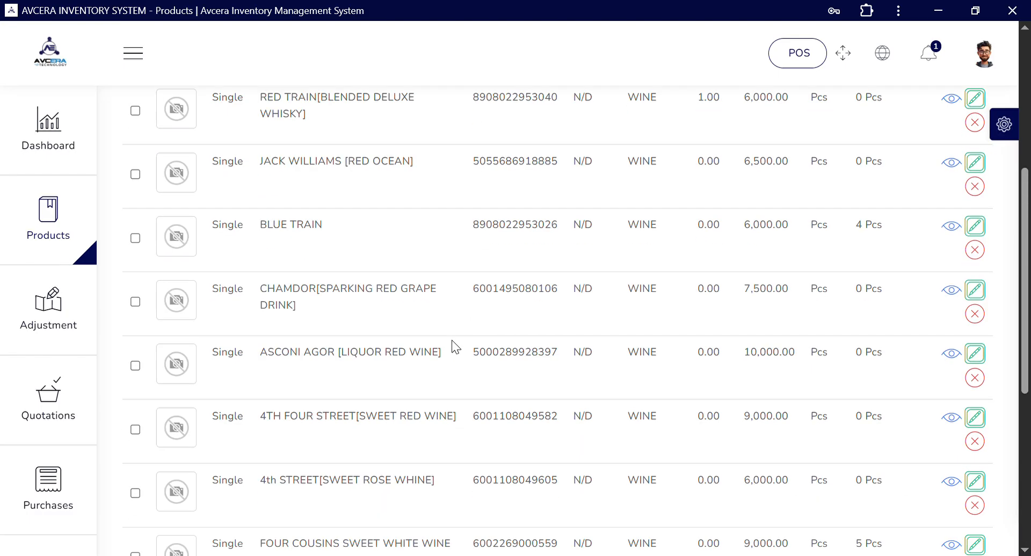
pyautogui.scroll(-10, 455, 346)
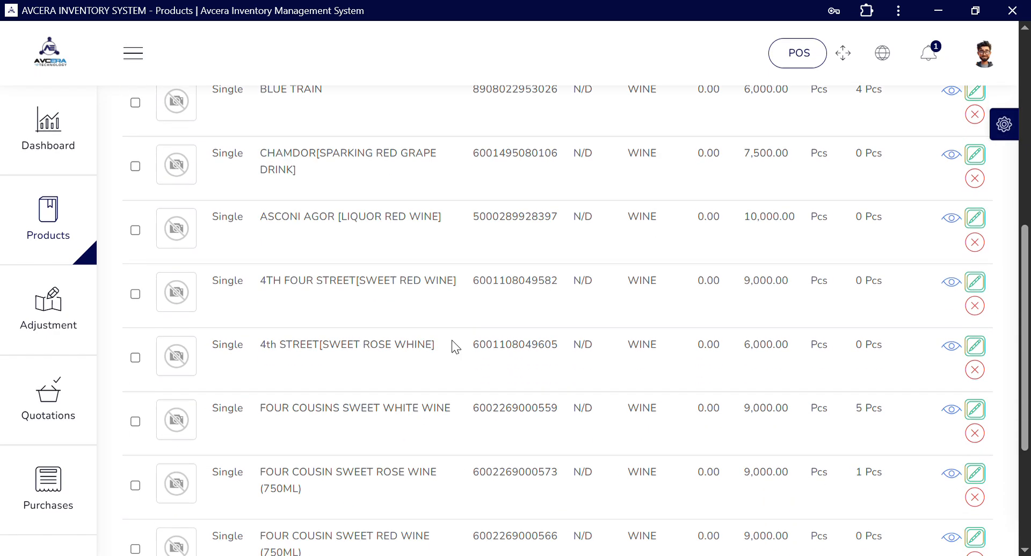
pyautogui.scroll(4, 455, 346)
pyautogui.scroll(5, 456, 347)
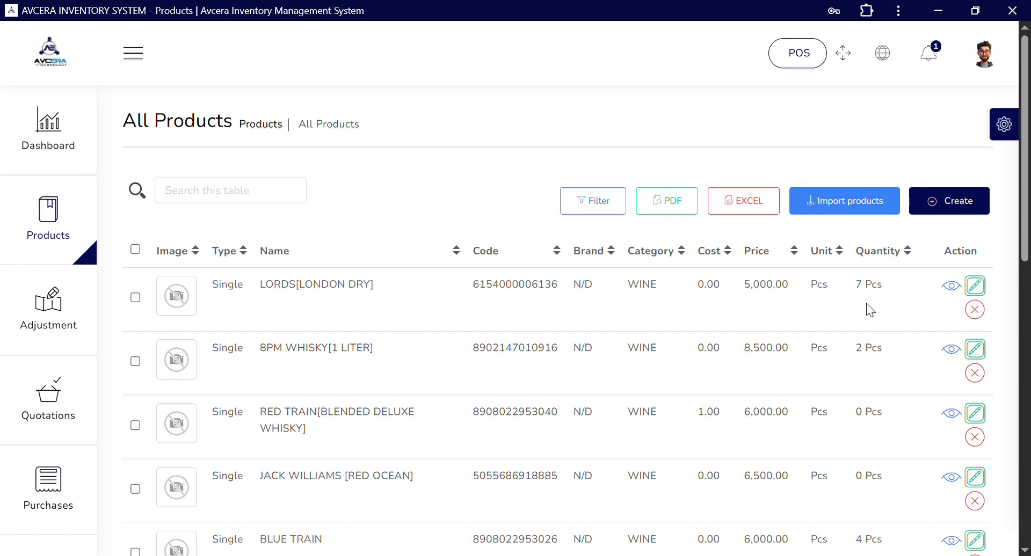
pyautogui.scroll(-1, 868, 306)
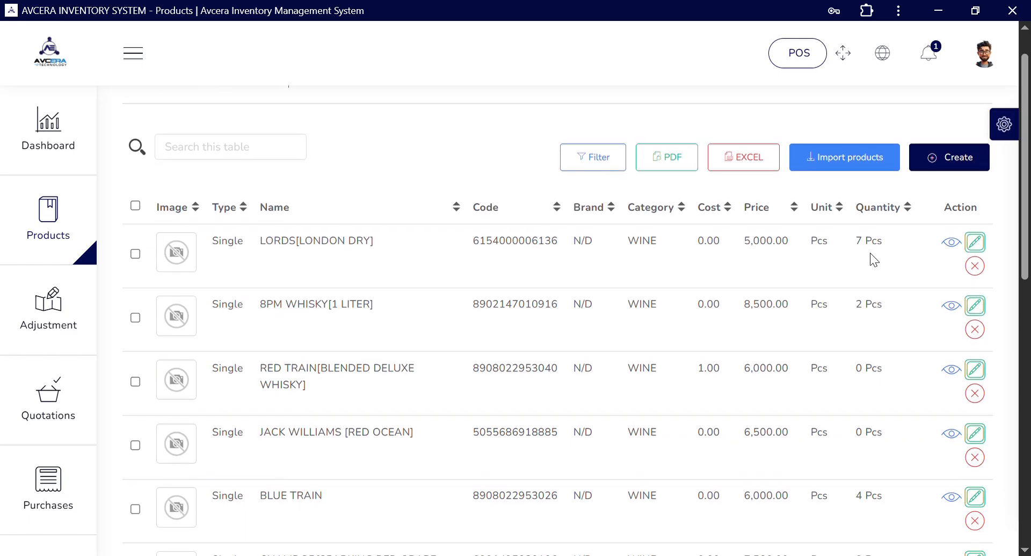
pyautogui.scroll(-5, 870, 258)
pyautogui.scroll(-4, 861, 365)
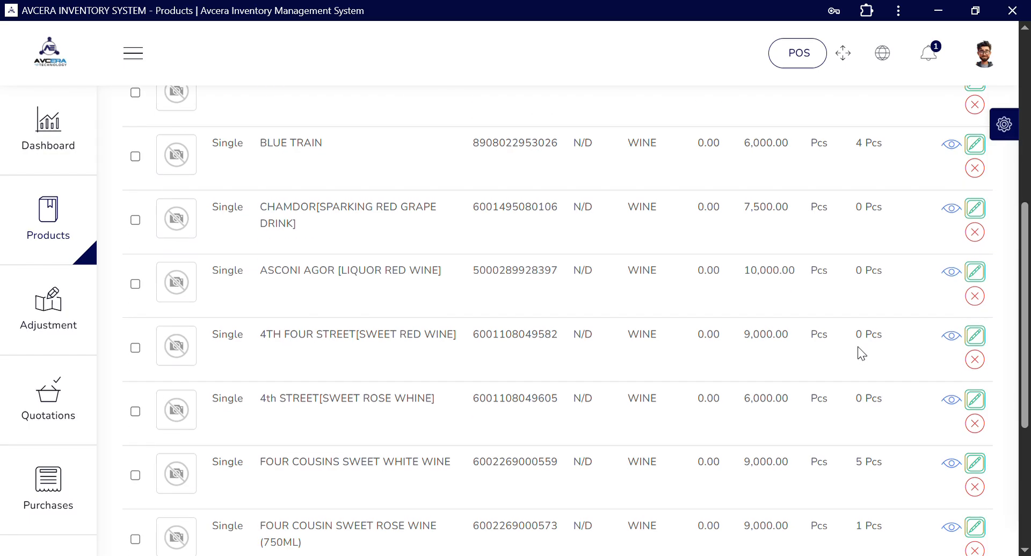
# Open the Opening Stock page for importing stock from a CSV file
pyautogui.moveTo(48, 244)
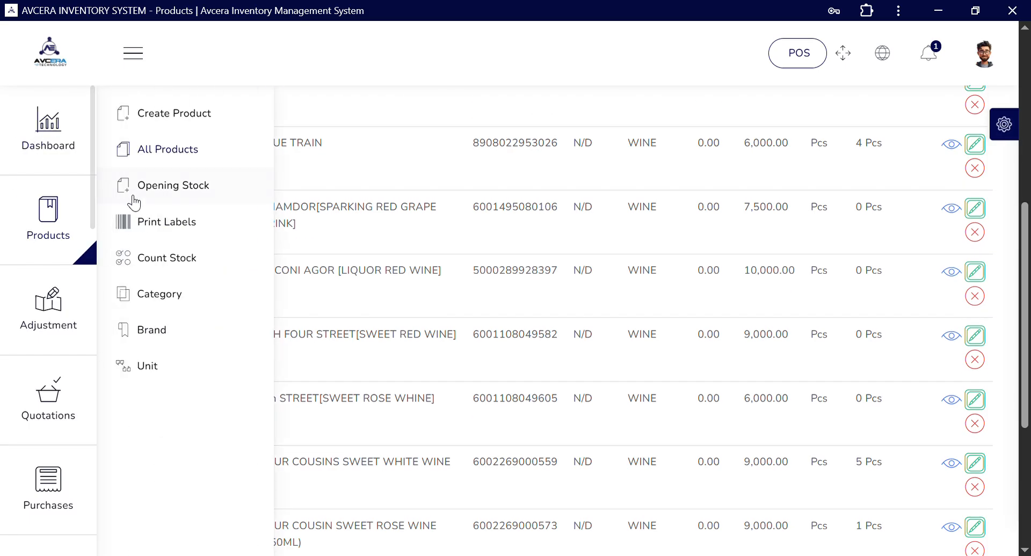
pyautogui.click(193, 188)
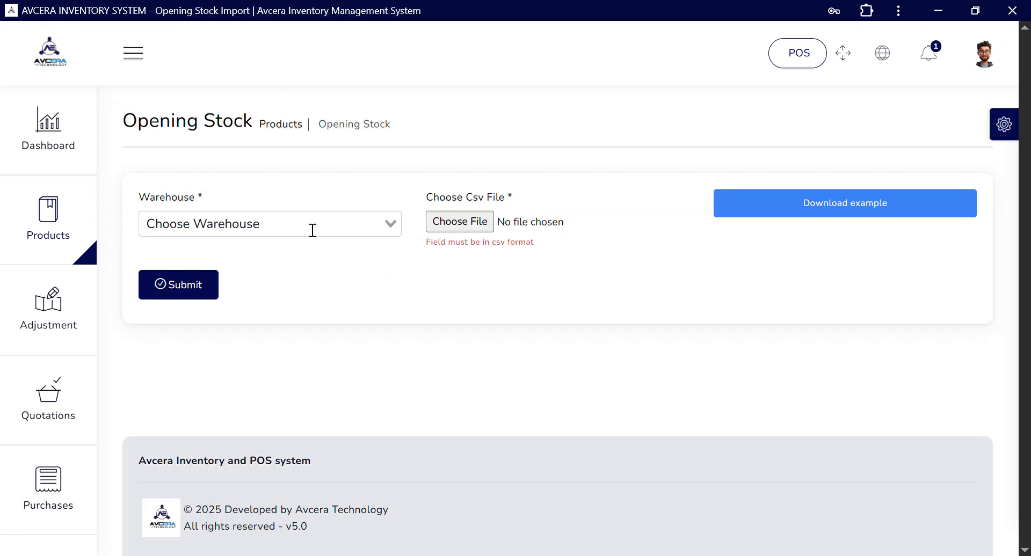
# Choose goodexsupermarket as the warehouse for the opening stock import
pyautogui.click(312, 230)
pyautogui.click(255, 248)
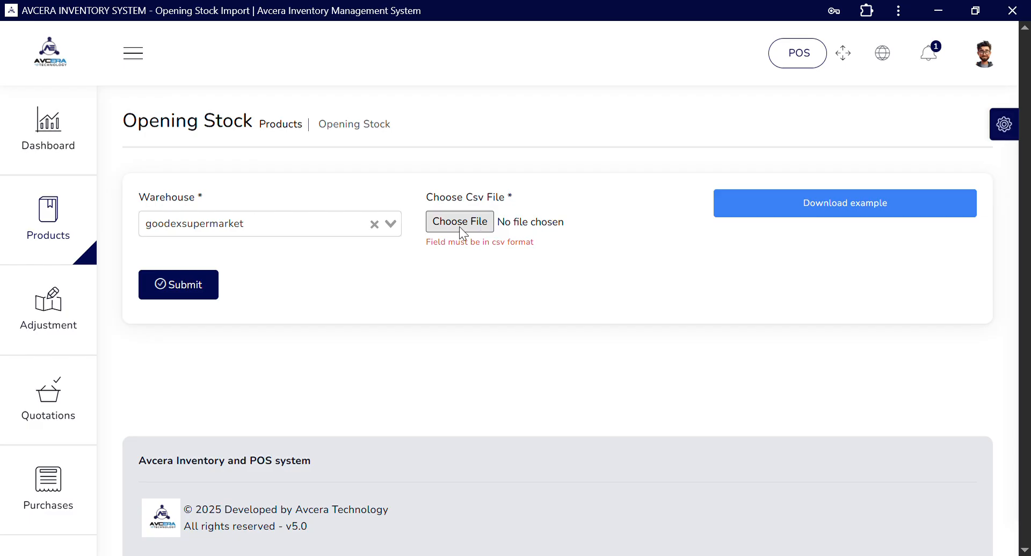
# Open the Print Labels page and choose goodexsupermarket as the warehouse for the product search
pyautogui.moveTo(77, 244)
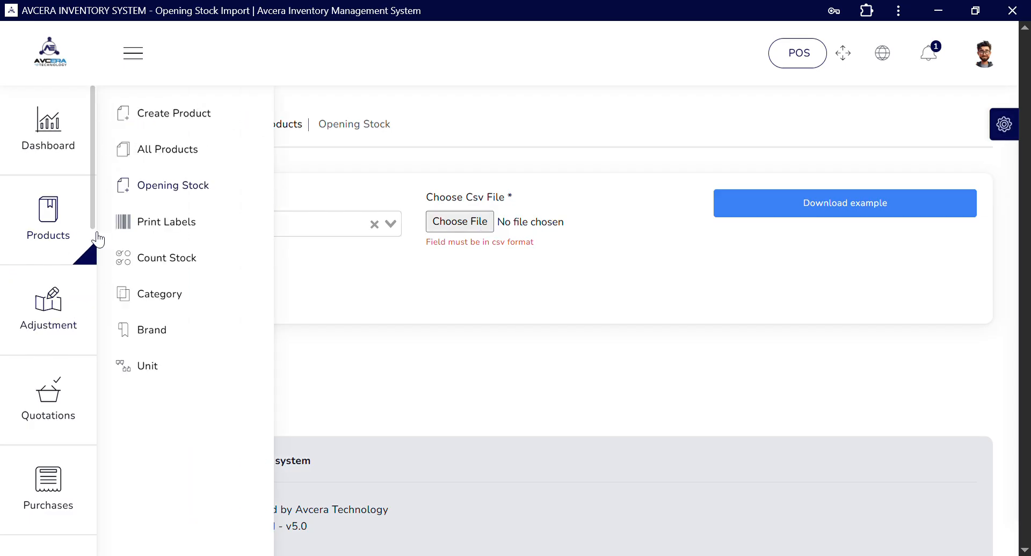
pyautogui.click(141, 227)
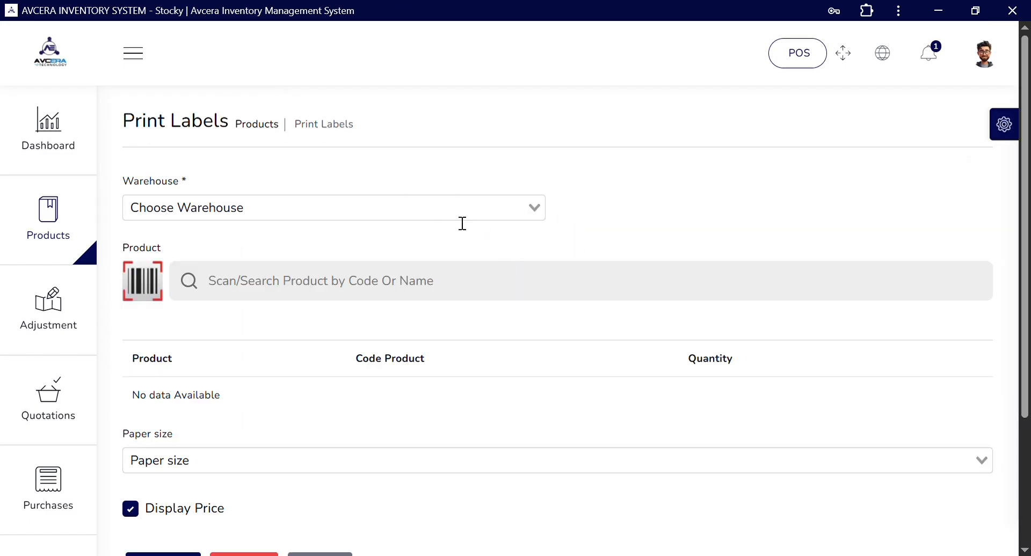
pyautogui.click(462, 219)
pyautogui.click(430, 235)
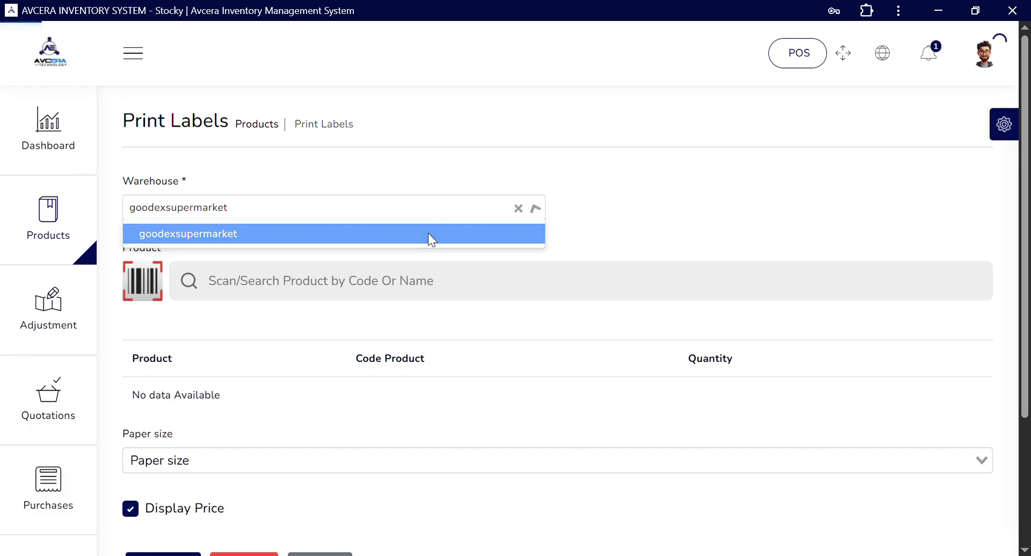
pyautogui.click(374, 281)
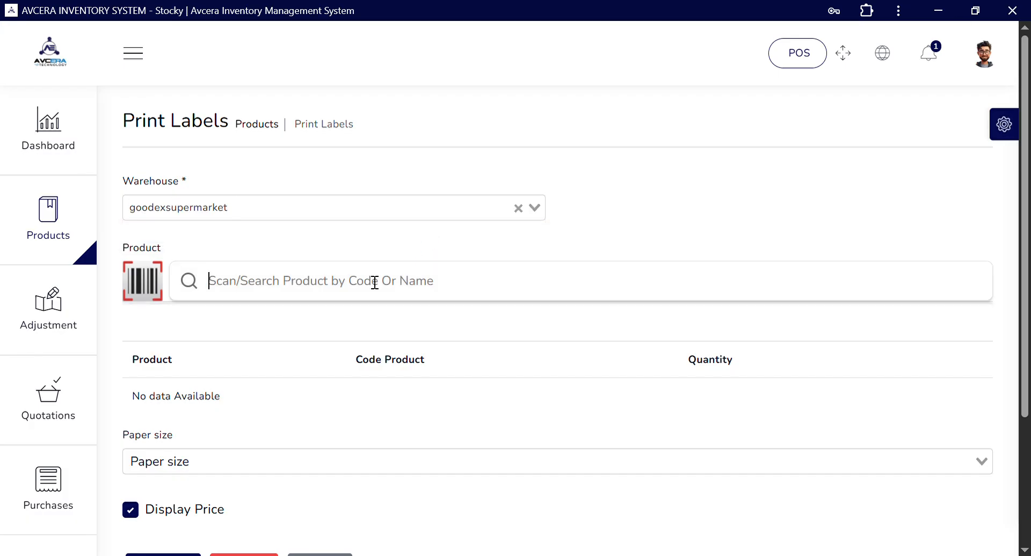
pyautogui.write('67')
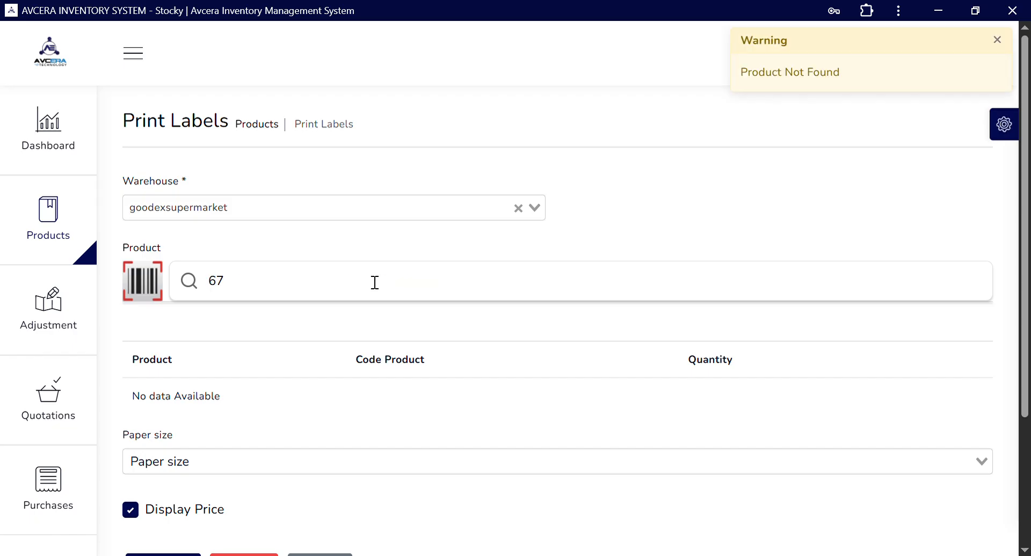
pyautogui.press('BackSpace')
pyautogui.press('BackSpace')
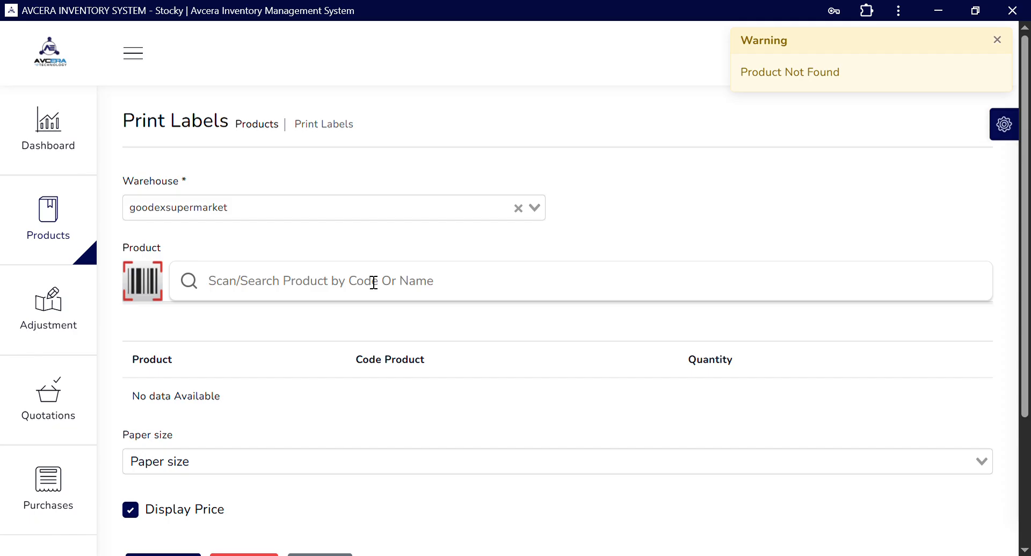
# Search for WIN, add FOUR COUSIN SWEET RED WINE (750ML) to the label list and set its quantity to 4
pyautogui.write('WIN')
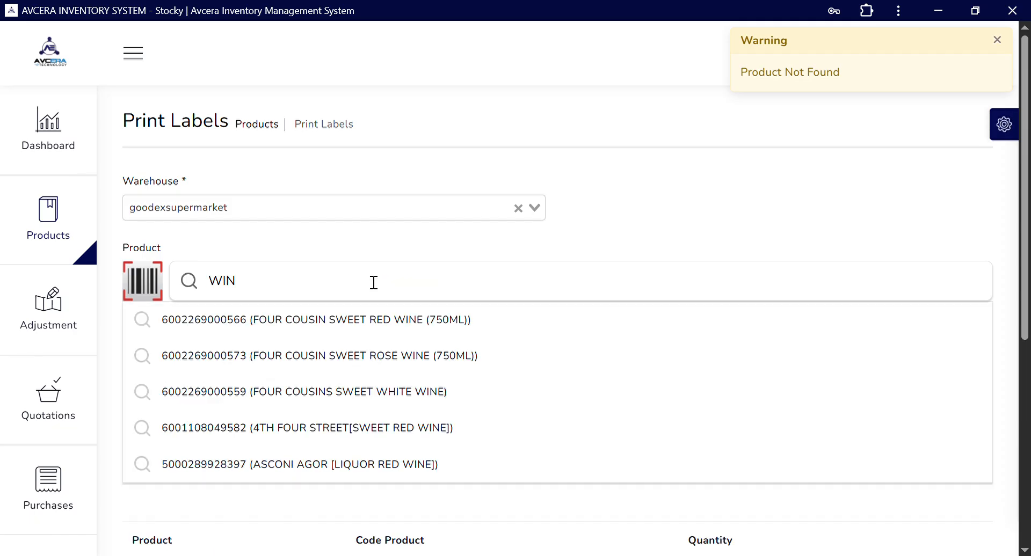
pyautogui.click(314, 333)
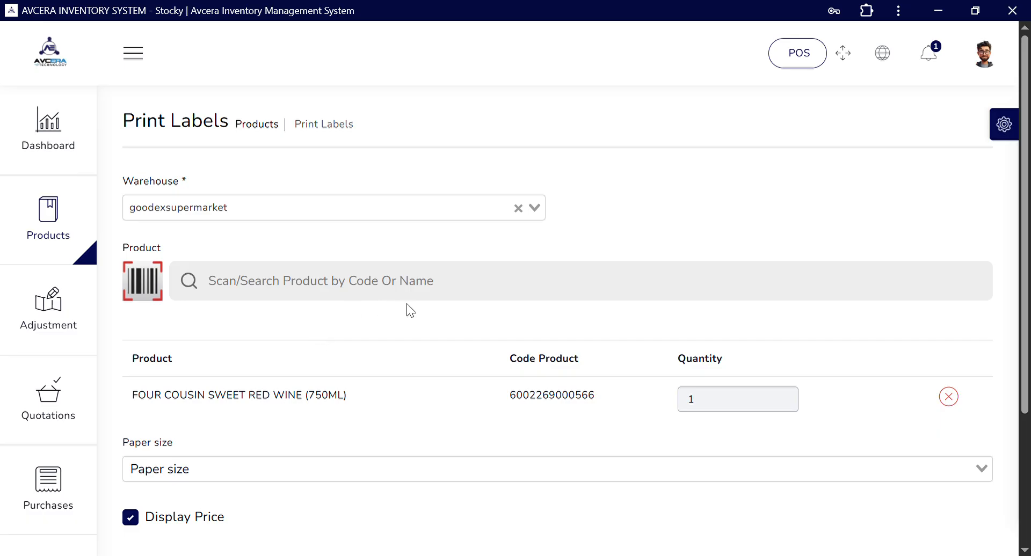
pyautogui.scroll(-1, 357, 303)
pyautogui.scroll(-2, 357, 303)
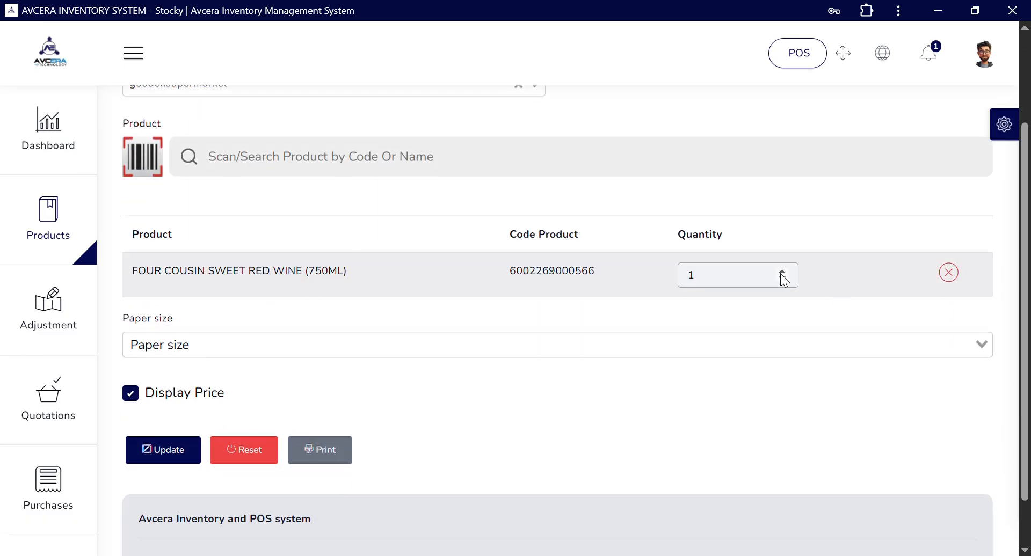
pyautogui.tripleClick(782, 273)
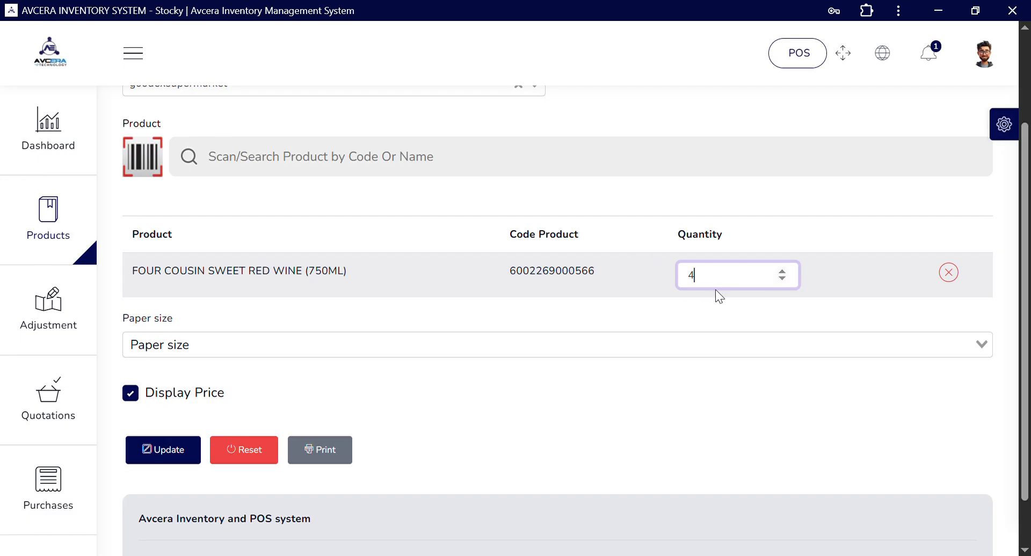
# Set the paper size to 30 per sheet (2.625 * 1) and generate the barcode label preview
pyautogui.click(244, 357)
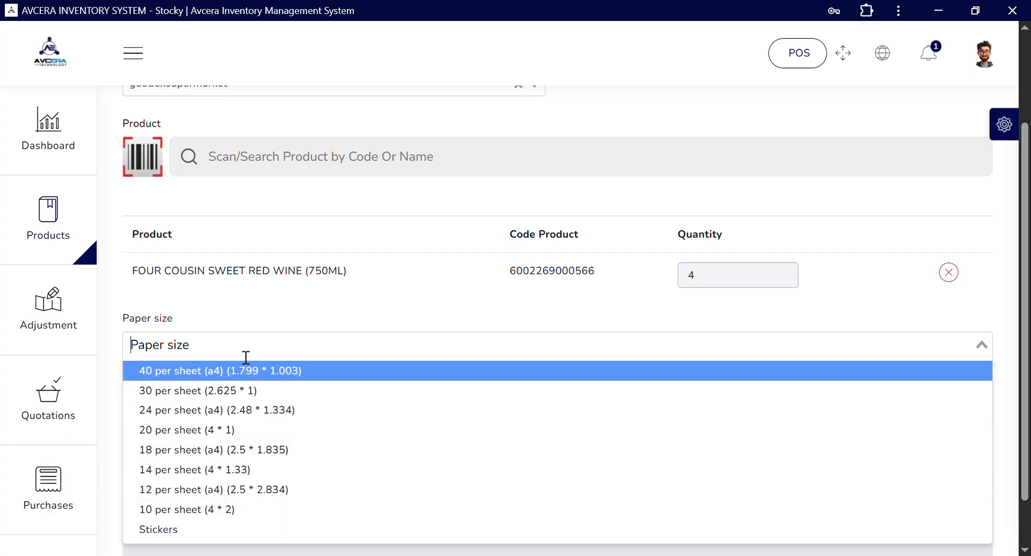
pyautogui.click(214, 387)
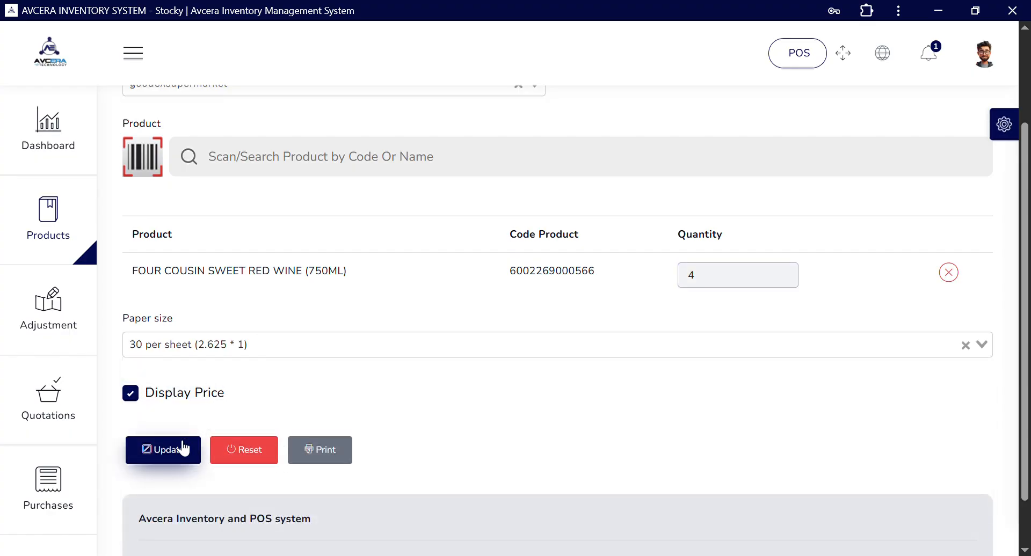
pyautogui.click(146, 453)
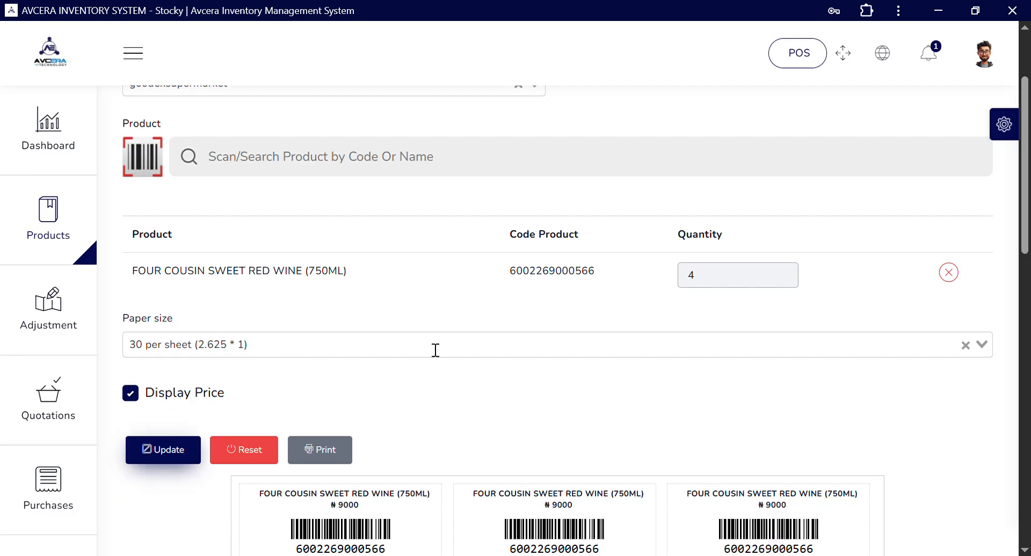
pyautogui.scroll(-3, 440, 350)
pyautogui.scroll(-1, 498, 404)
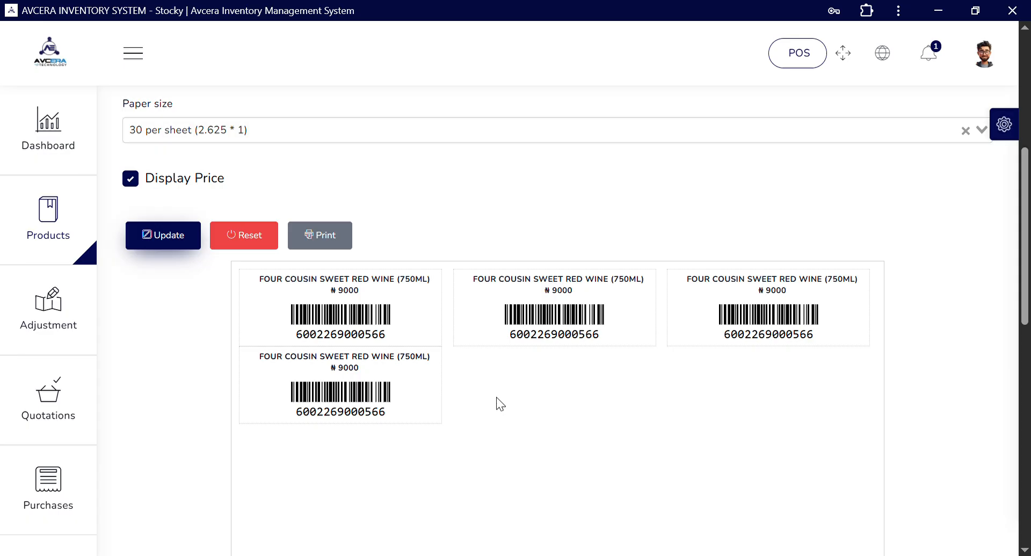
pyautogui.scroll(6, 500, 404)
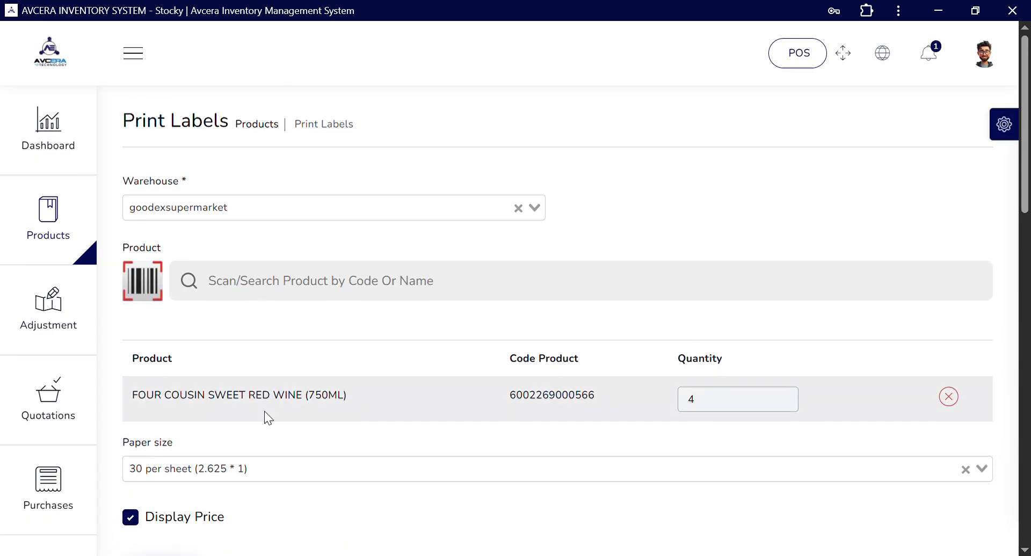
pyautogui.scroll(-1, 268, 417)
# On the Count Stock page, generate a stock count for the goodexsupermarket warehouse and the WINE category
pyautogui.moveTo(54, 228)
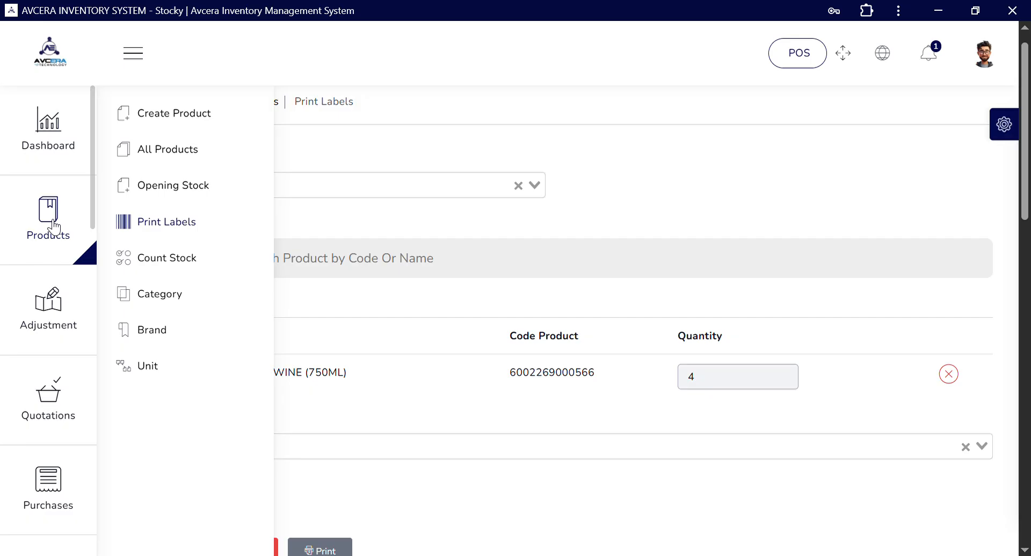
pyautogui.click(147, 264)
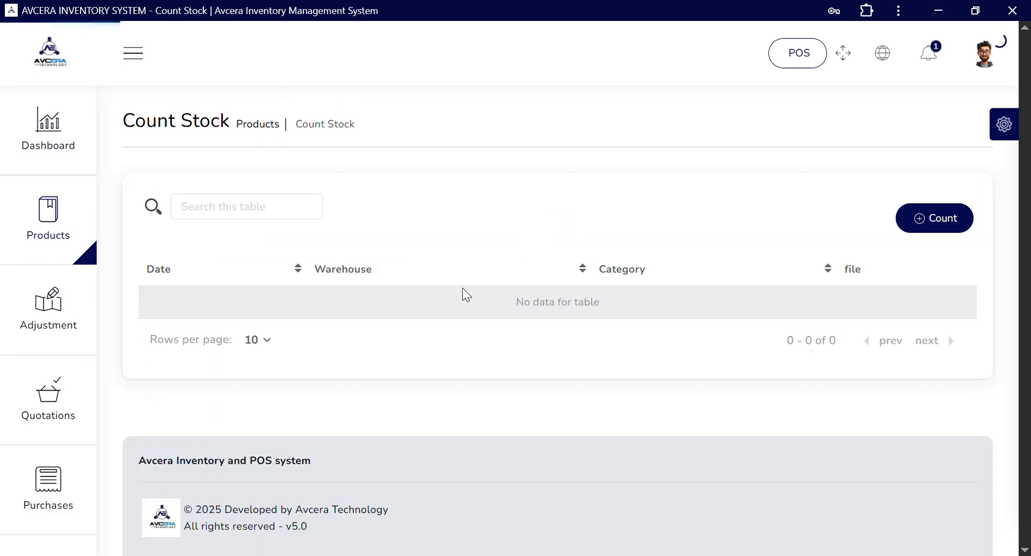
pyautogui.click(931, 212)
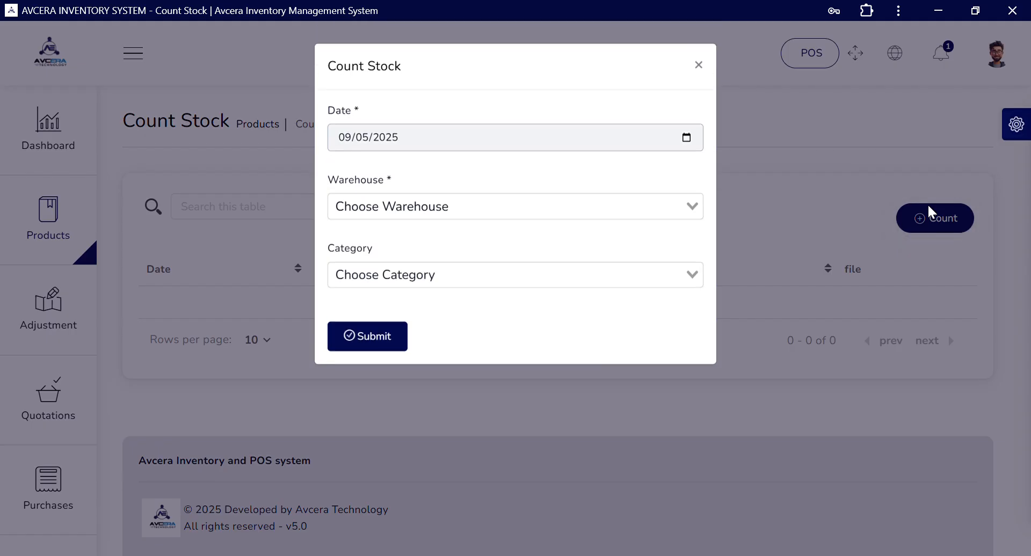
pyautogui.click(414, 211)
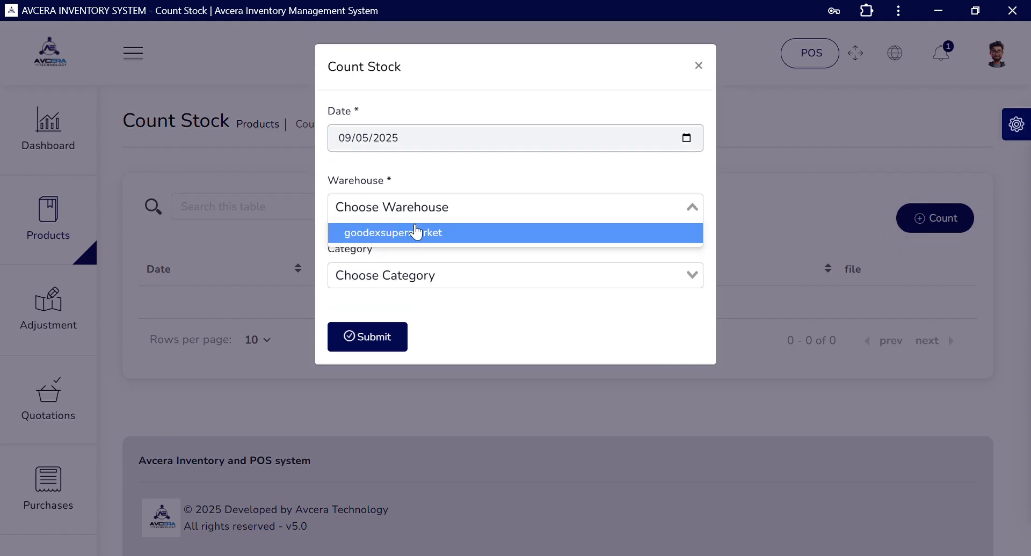
pyautogui.click(416, 232)
pyautogui.click(406, 275)
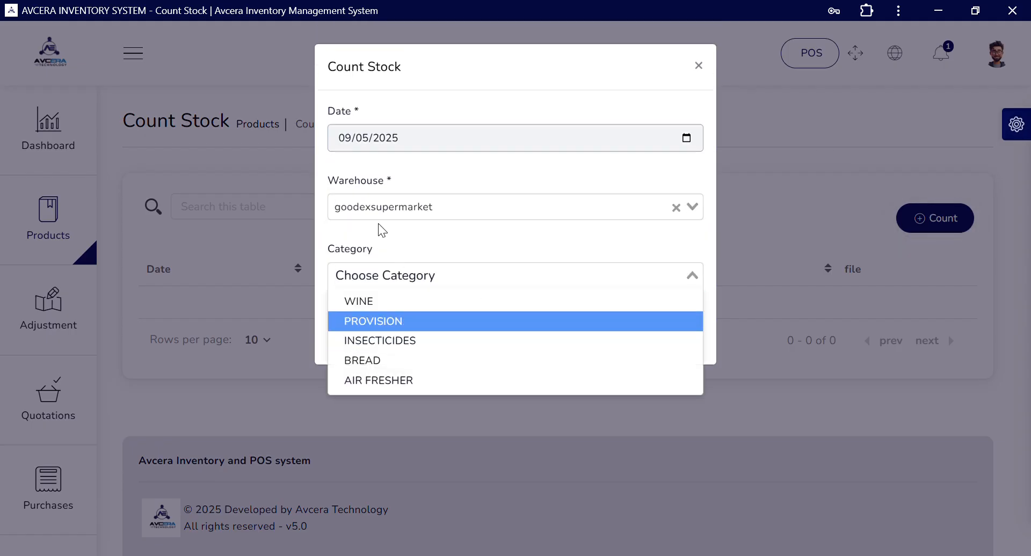
pyautogui.click(360, 302)
pyautogui.click(374, 335)
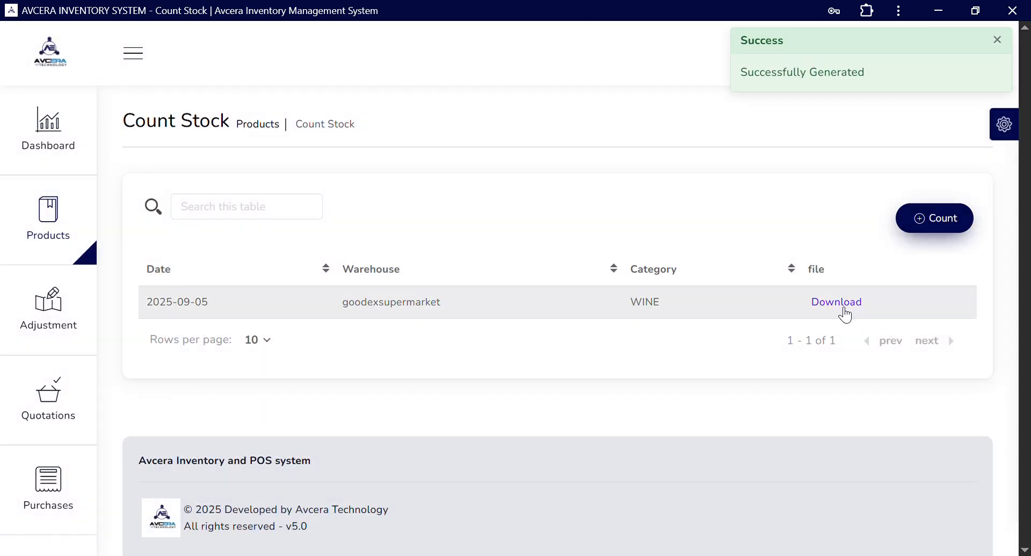
# Open the product Unit page and view the list of units
pyautogui.moveTo(40, 301)
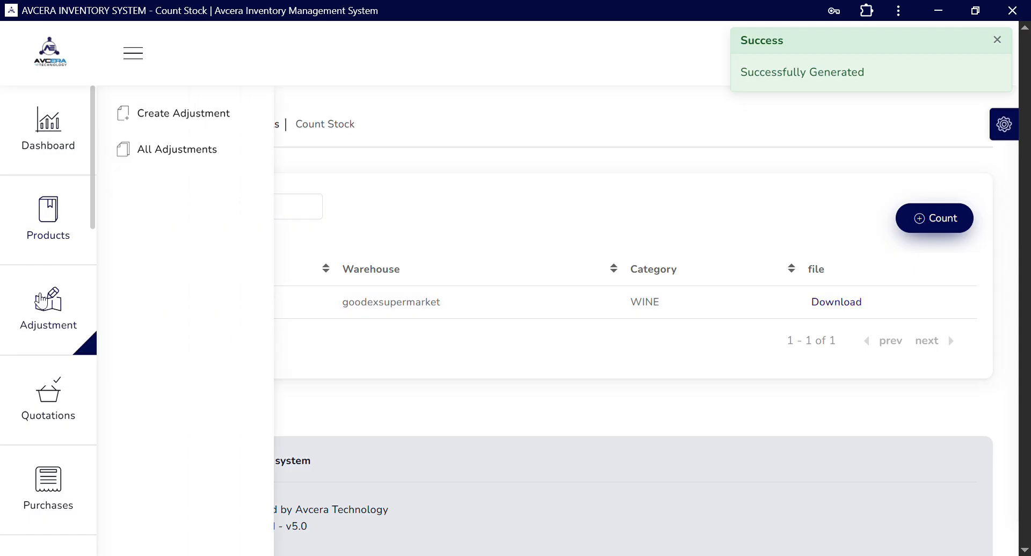
pyautogui.moveTo(60, 207)
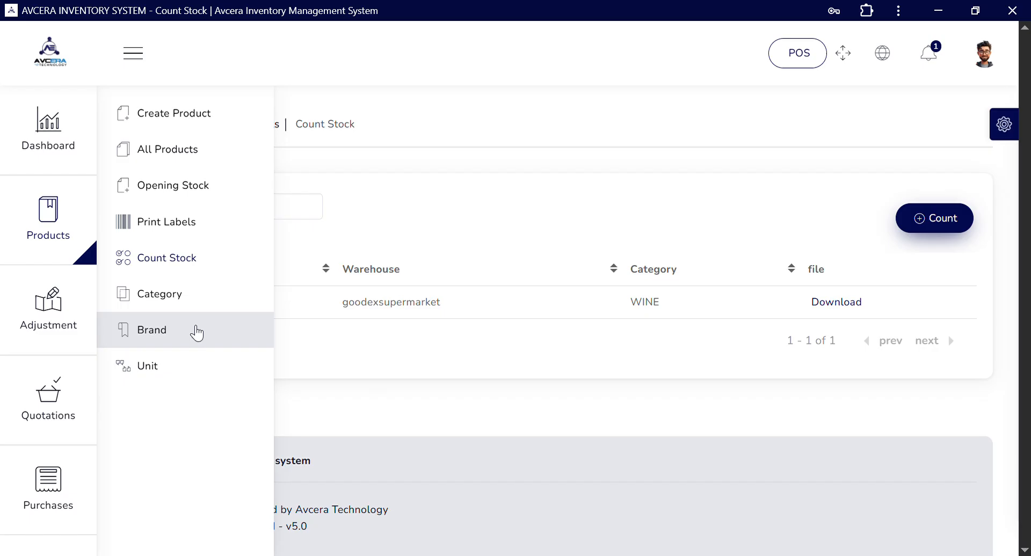
pyautogui.click(152, 360)
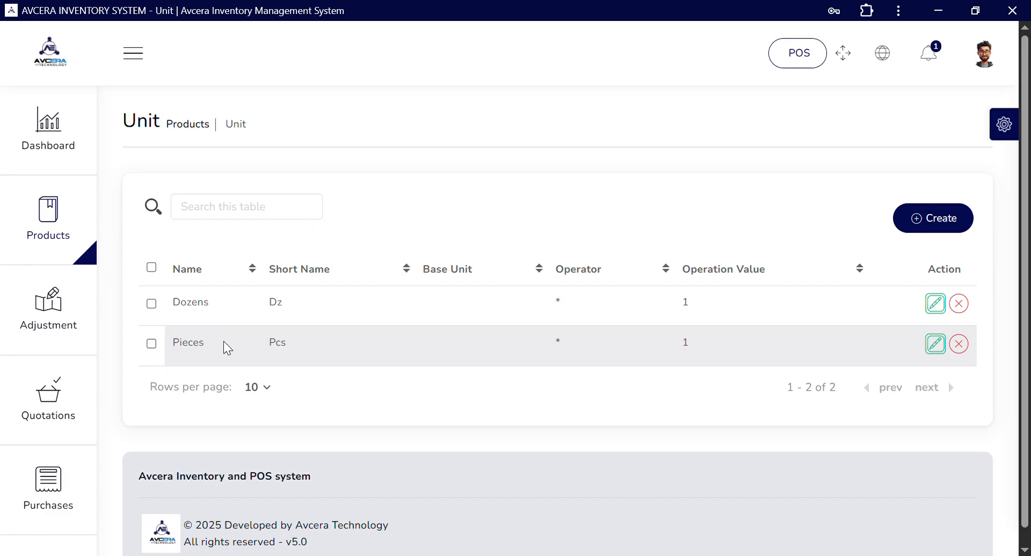
pyautogui.scroll(-1, 333, 299)
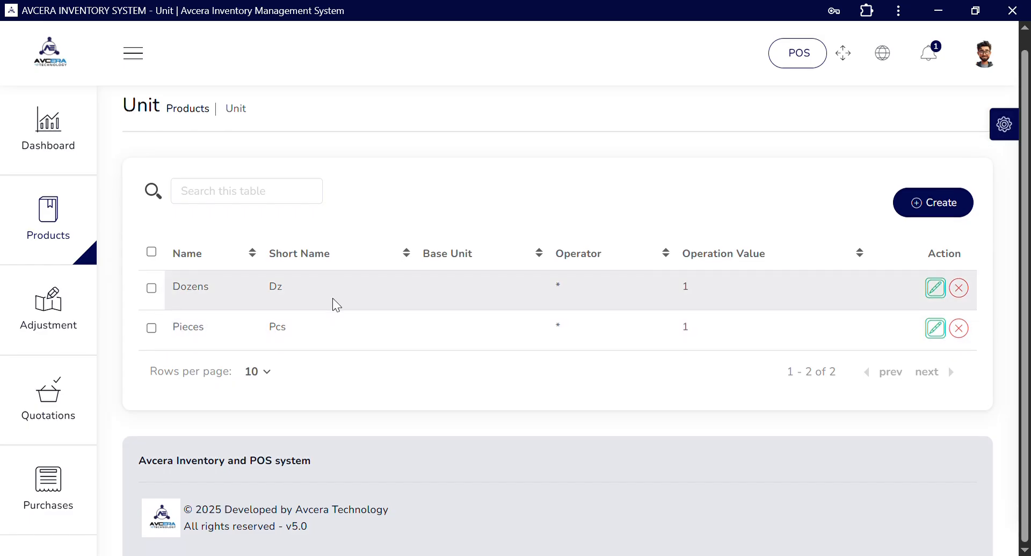
# Open the Create Adjustment page and choose goodexsupermarket as the warehouse
pyautogui.moveTo(52, 347)
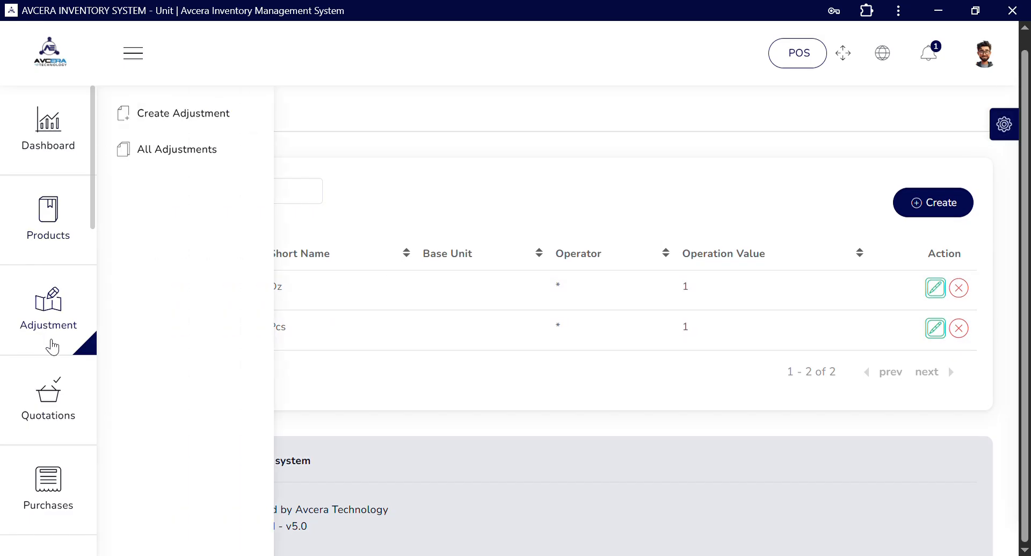
pyautogui.moveTo(23, 237)
pyautogui.click(179, 115)
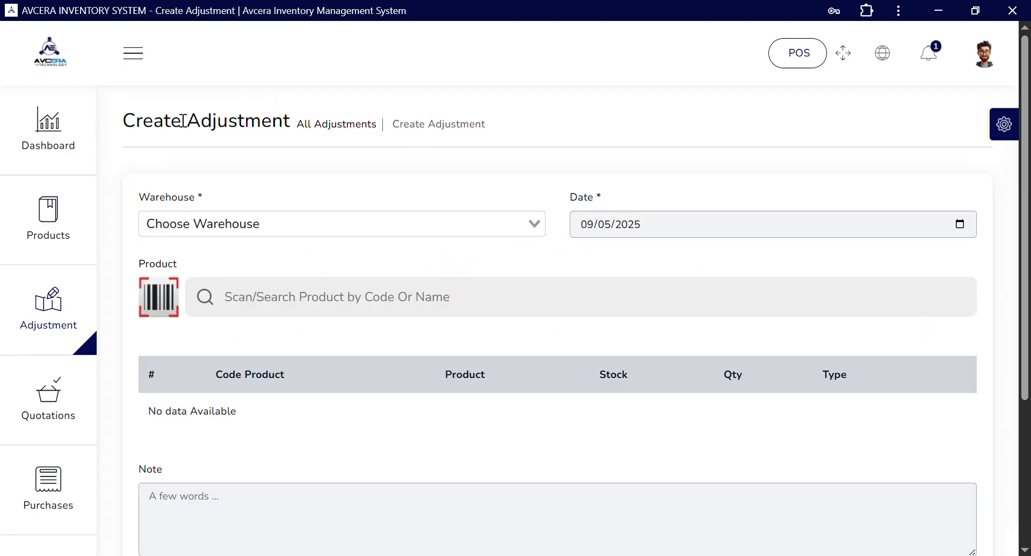
pyautogui.click(378, 235)
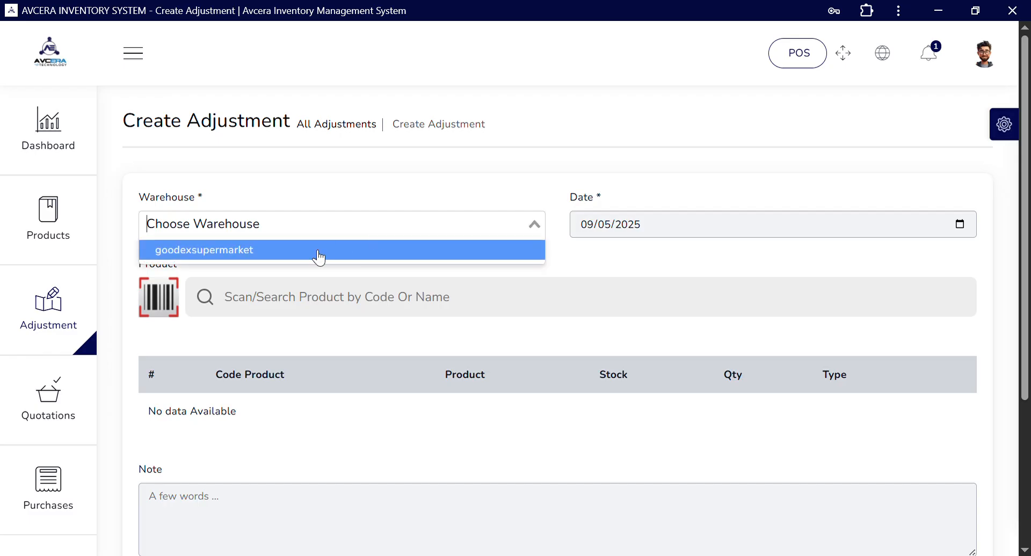
pyautogui.click(311, 250)
# Search for WINE and add FOUR COUSIN SWEET RED WINE (750ML) to the stock adjustment
pyautogui.click(324, 296)
pyautogui.write('WINE')
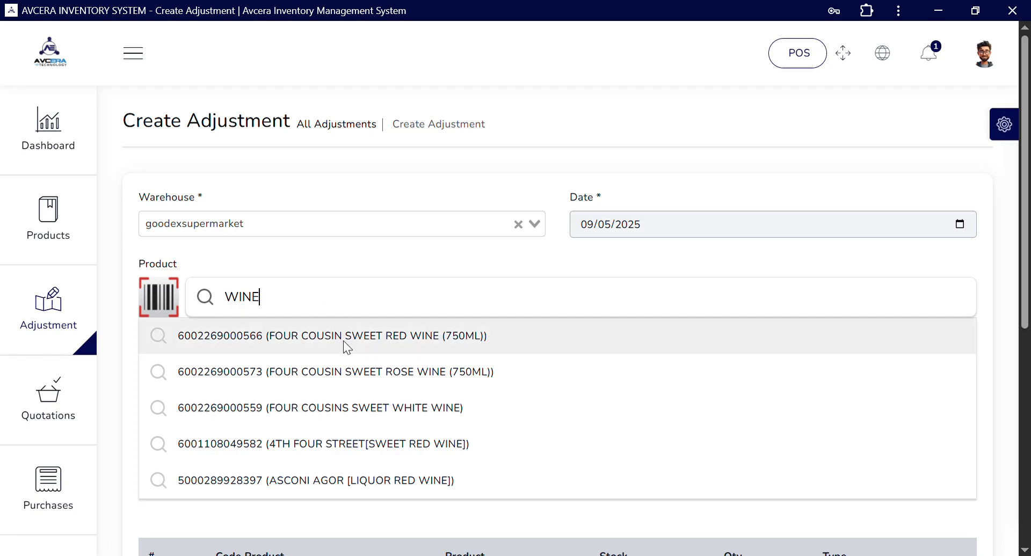
pyautogui.click(343, 338)
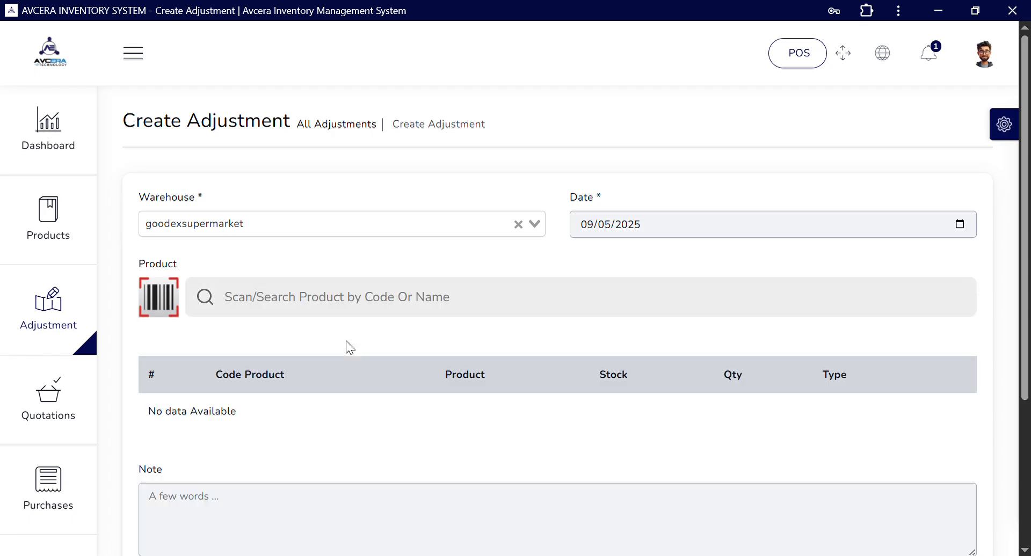
pyautogui.moveTo(93, 297)
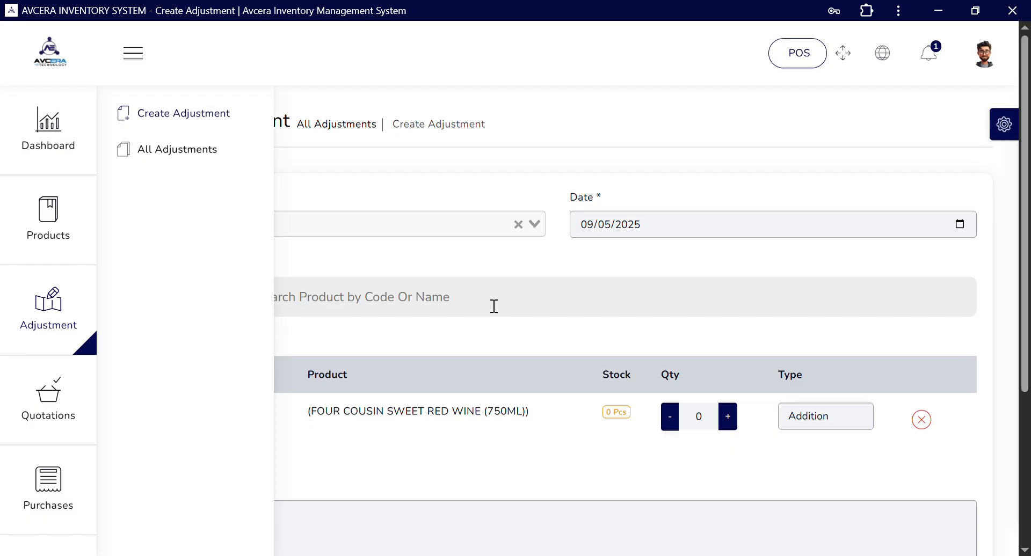
# Set the quantity of FOUR COUSIN SWEET RED WINE (750ML) in the stock adjustment to 24, with type Addition
pyautogui.scroll(-1, 569, 336)
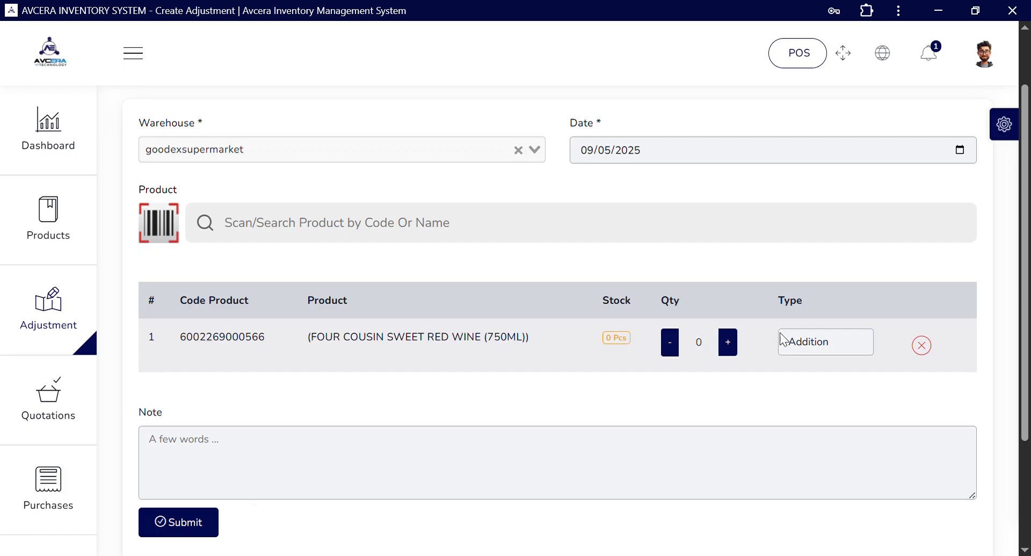
pyautogui.click(802, 346)
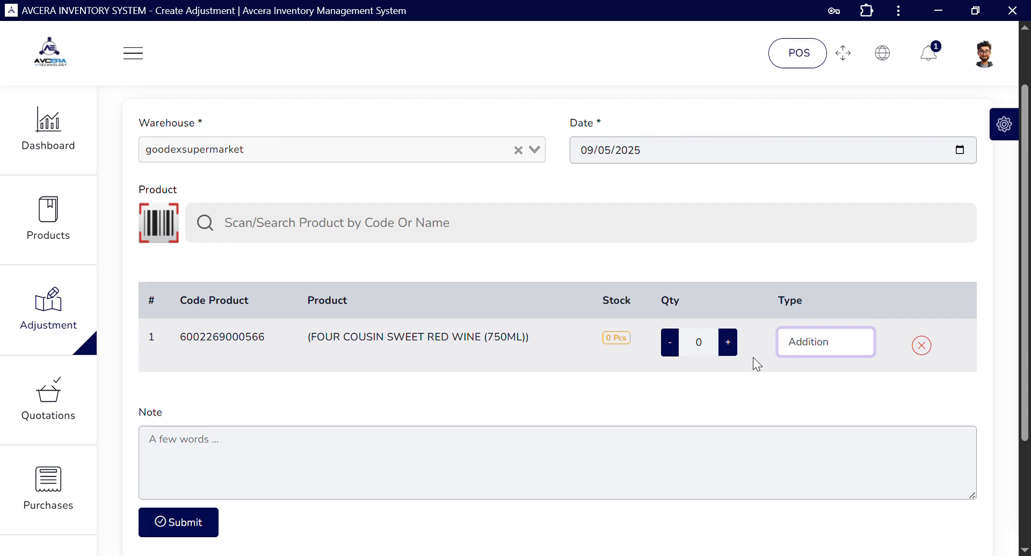
pyautogui.click(710, 349)
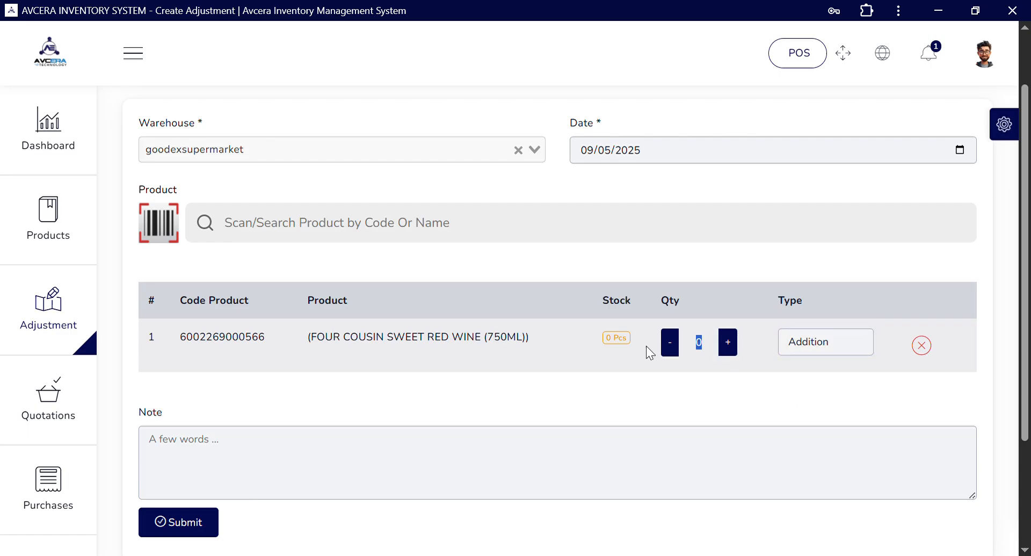
pyautogui.press('BackSpace')
pyautogui.write('24')
pyautogui.scroll(-2, 645, 346)
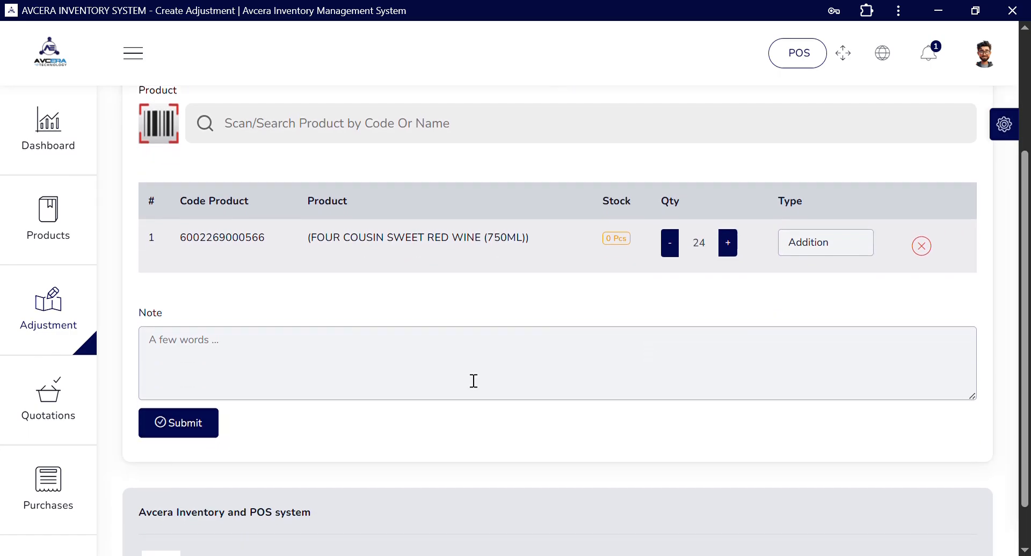
pyautogui.click(396, 426)
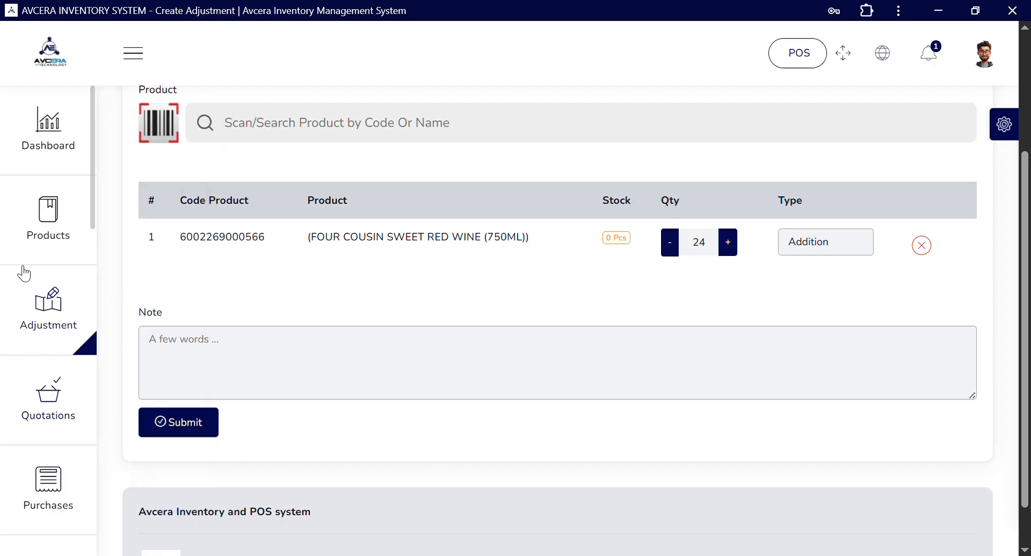
pyautogui.scroll(3, 484, 139)
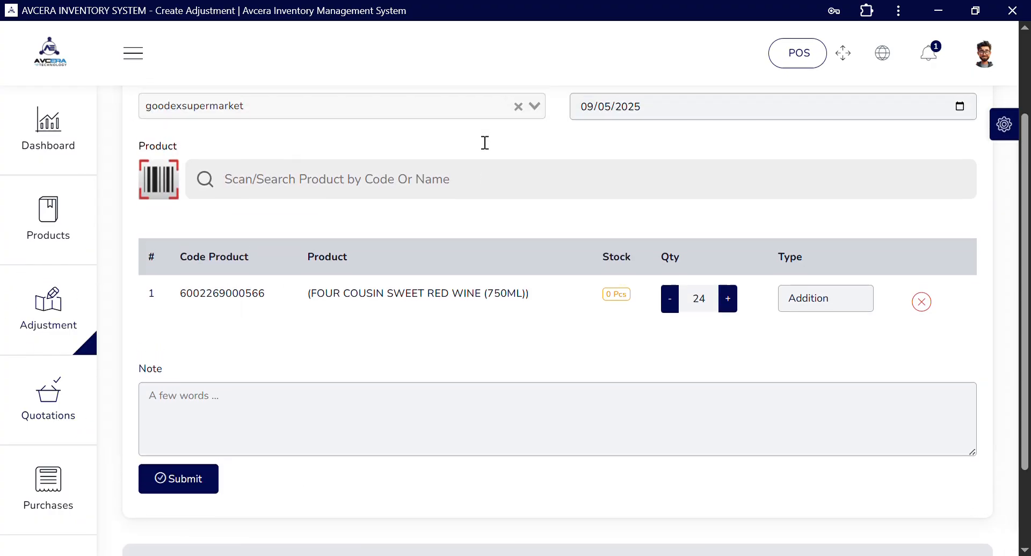
pyautogui.scroll(-1, 479, 141)
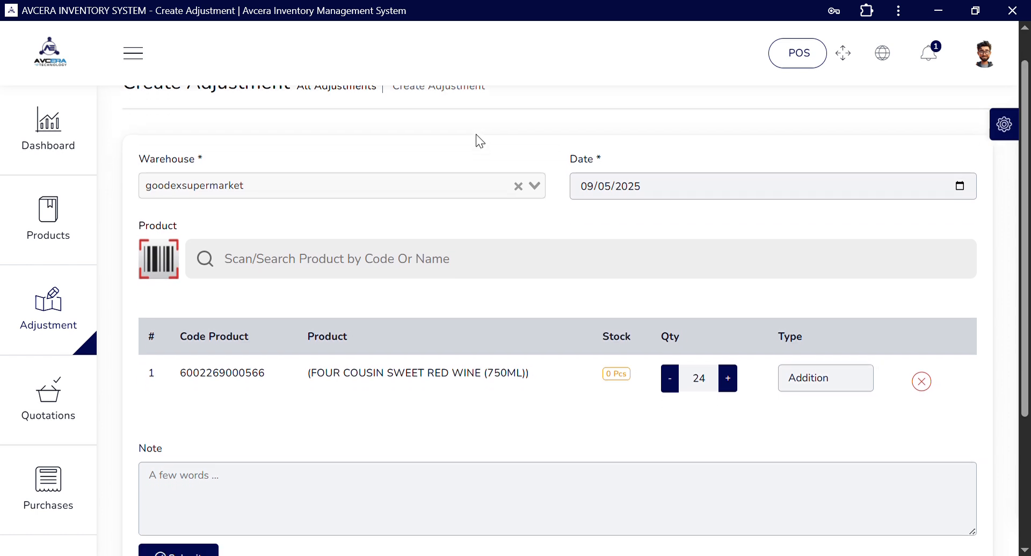
# Open the Create Quotation page and choose One-Time-Customer as the customer and goodexsupermarket as the warehouse
pyautogui.moveTo(38, 334)
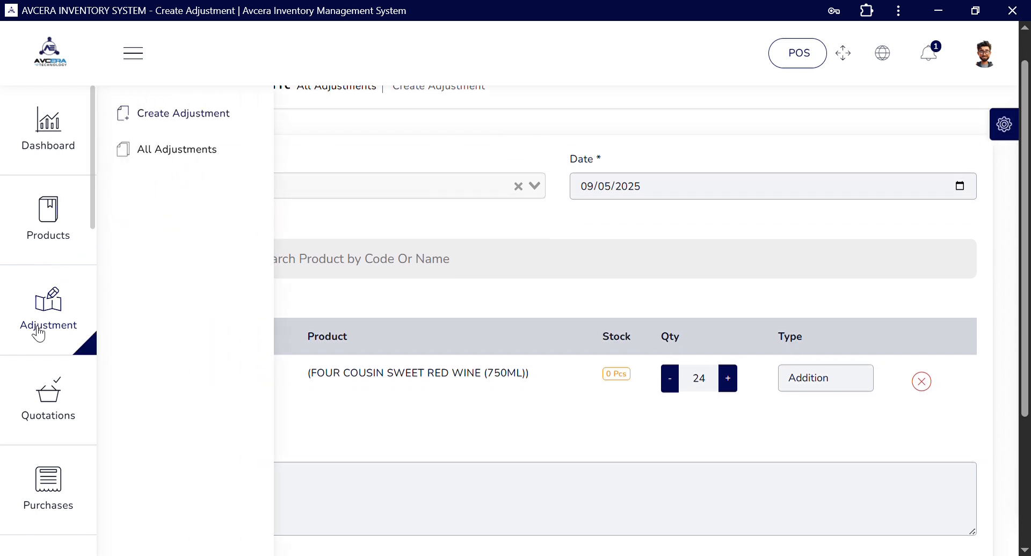
pyautogui.scroll(-2, 39, 334)
pyautogui.moveTo(53, 298)
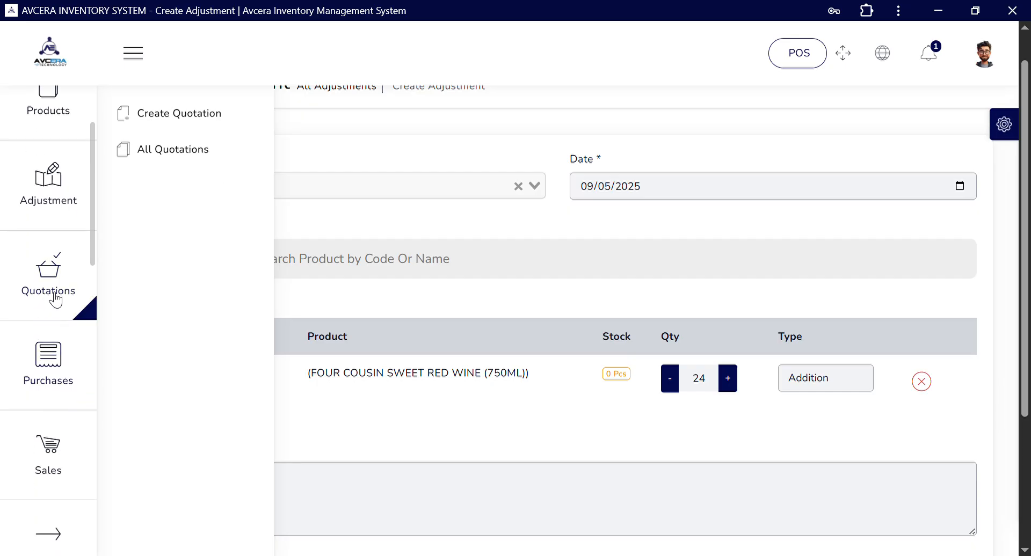
pyautogui.click(198, 113)
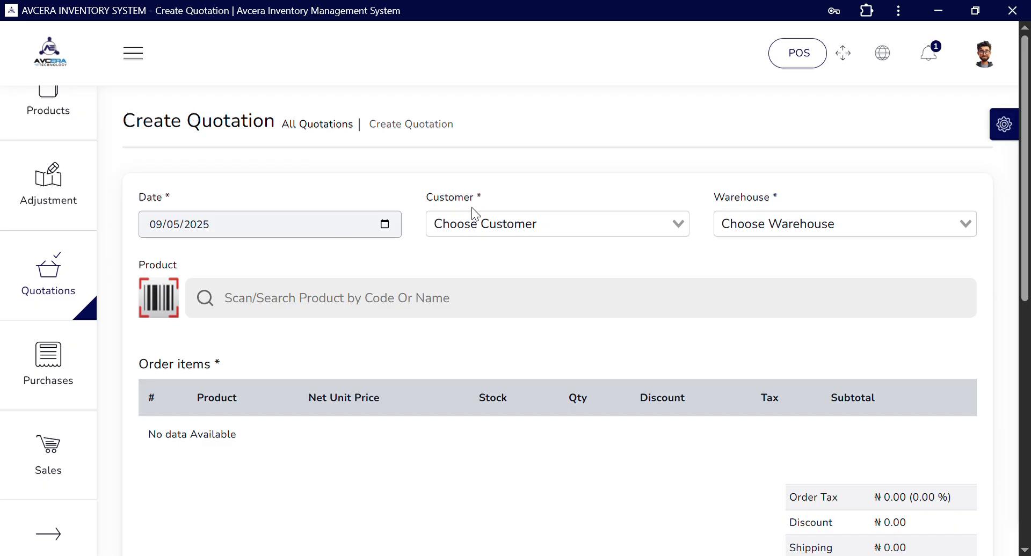
pyautogui.click(490, 228)
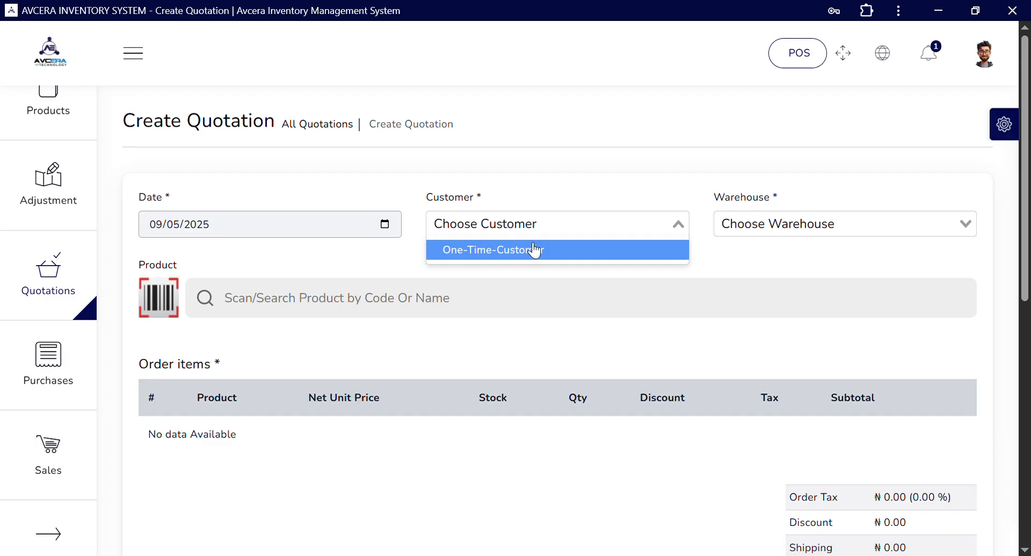
pyautogui.click(534, 249)
pyautogui.click(795, 225)
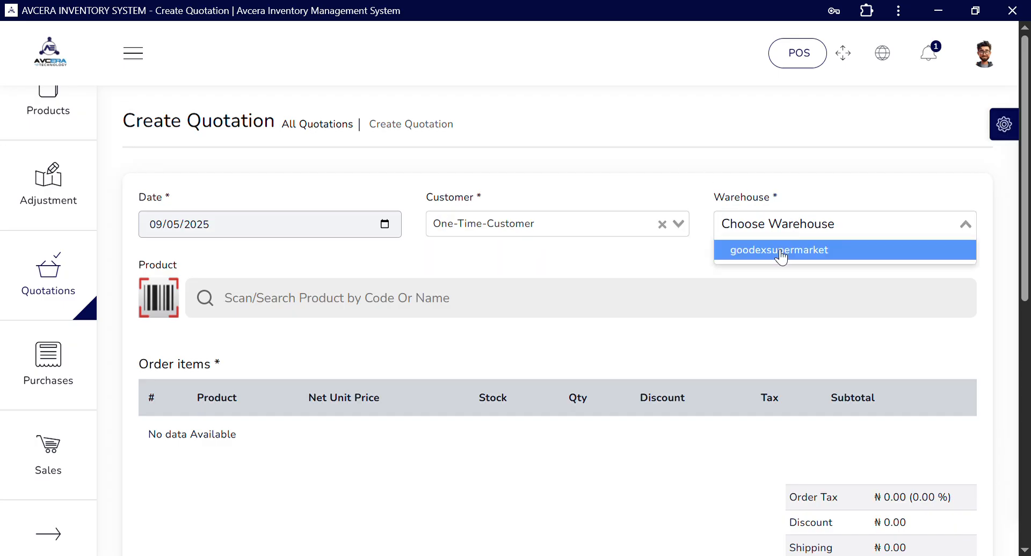
pyautogui.click(781, 252)
# Search for FOUR COUSINS SWEET WHITE WINE and add it to the quotation, closing its price details without editing them
pyautogui.click(632, 308)
pyautogui.write('U')
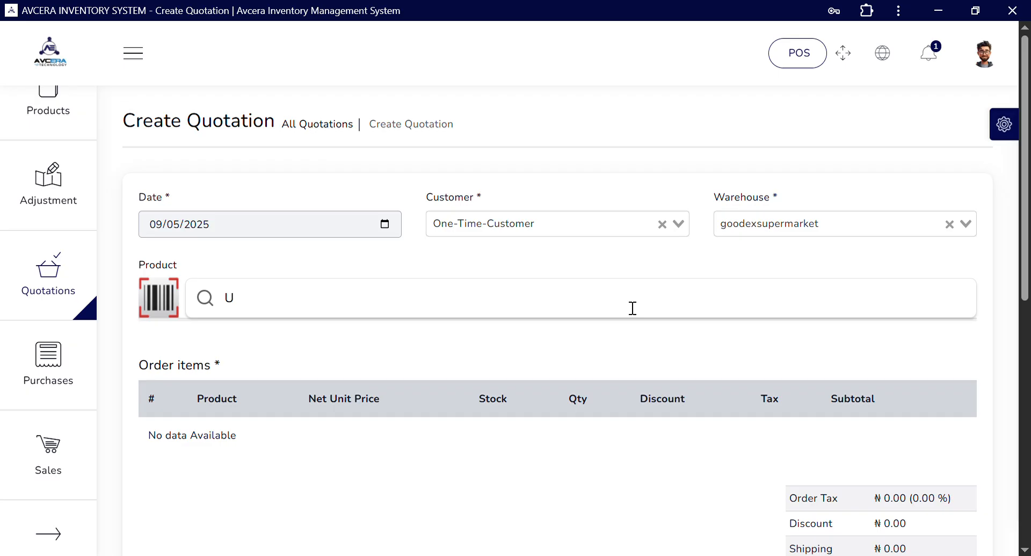
pyautogui.press('BackSpace')
pyautogui.write('Wl')
pyautogui.click(430, 370)
pyautogui.scroll(-2, 425, 371)
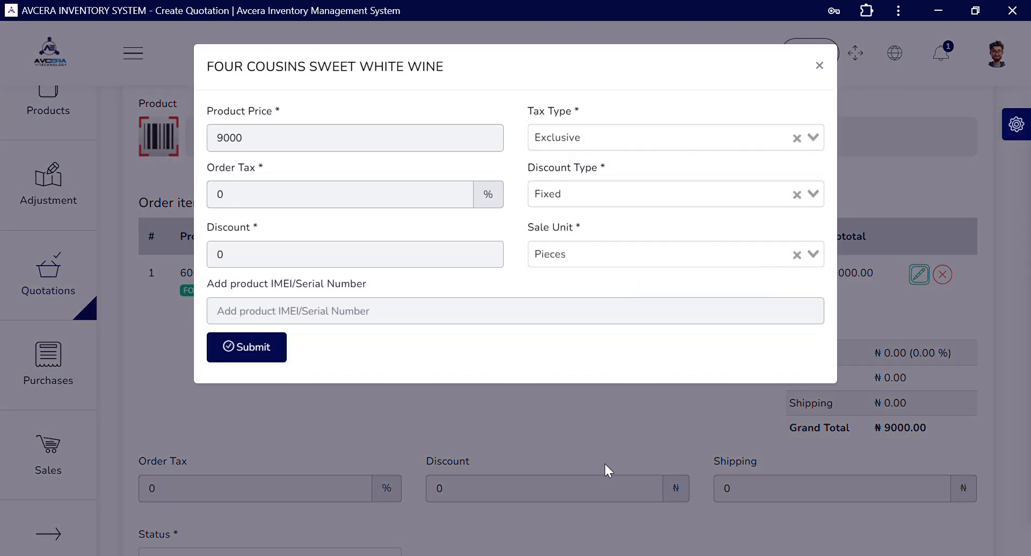
pyautogui.click(288, 150)
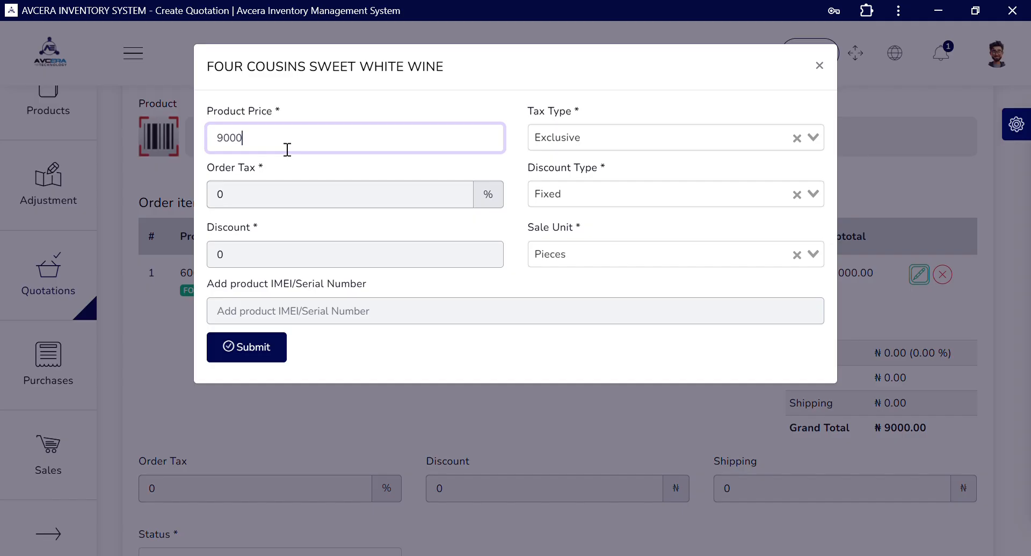
pyautogui.click(363, 407)
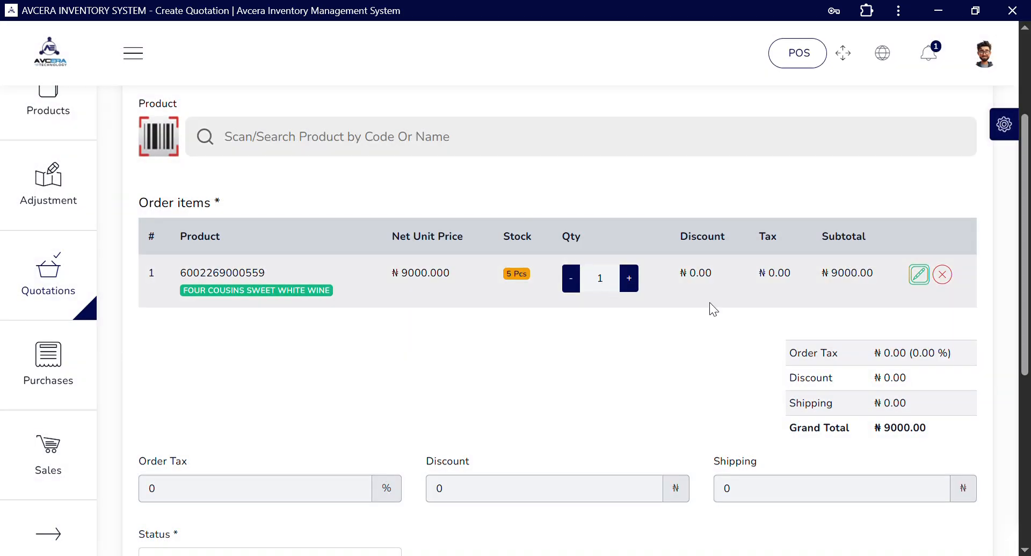
pyautogui.scroll(-4, 713, 310)
pyautogui.scroll(-3, 713, 309)
# Open the Create Purchase page, look over its form and show the available suppliers
pyautogui.moveTo(64, 395)
pyautogui.scroll(4, 709, 175)
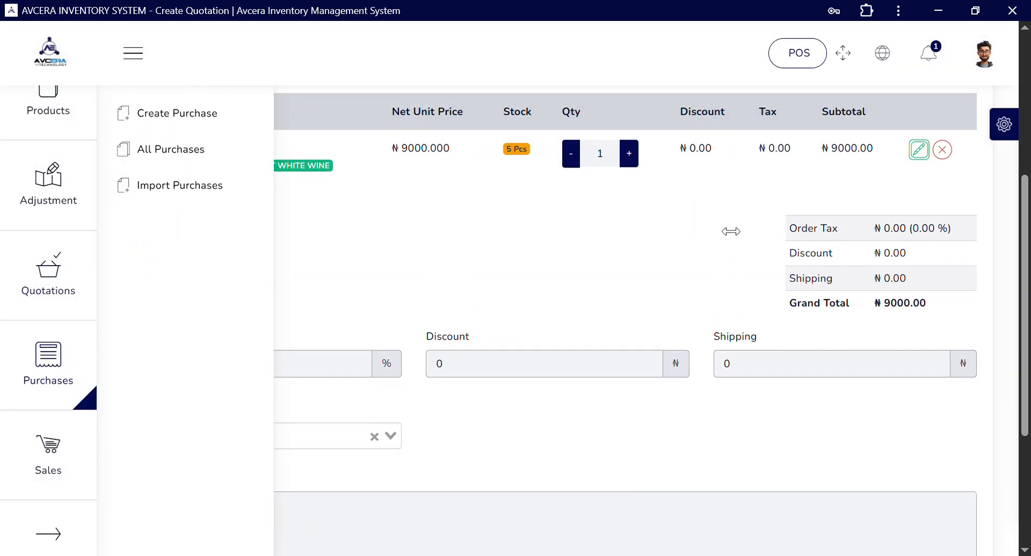
pyautogui.moveTo(11, 318)
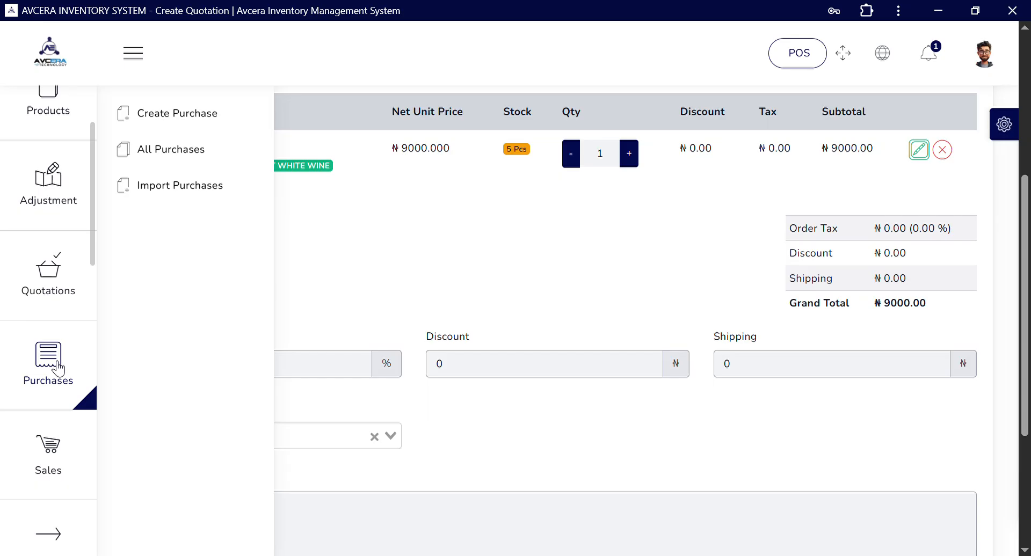
pyautogui.click(198, 128)
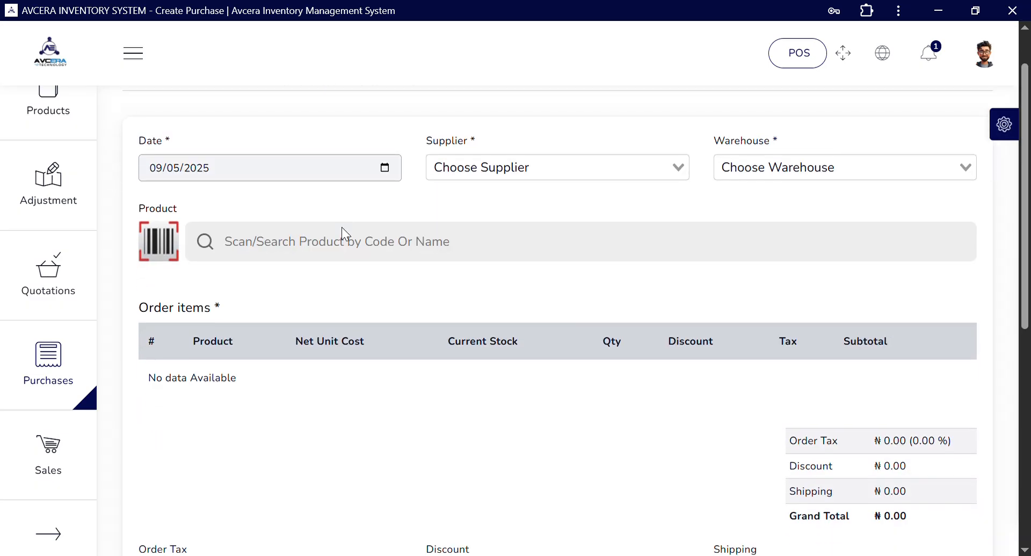
pyautogui.scroll(-3, 341, 227)
pyautogui.scroll(2, 342, 228)
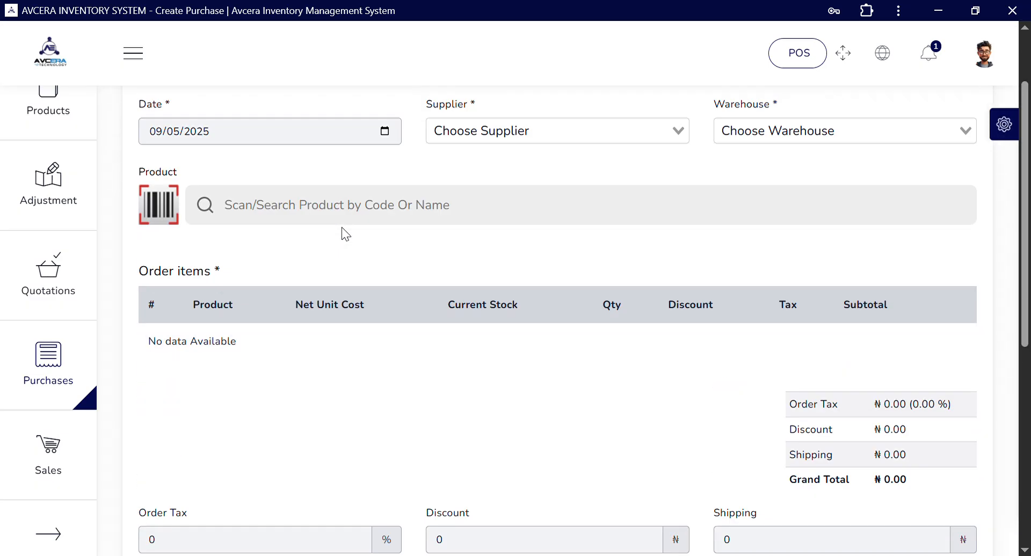
pyautogui.click(569, 134)
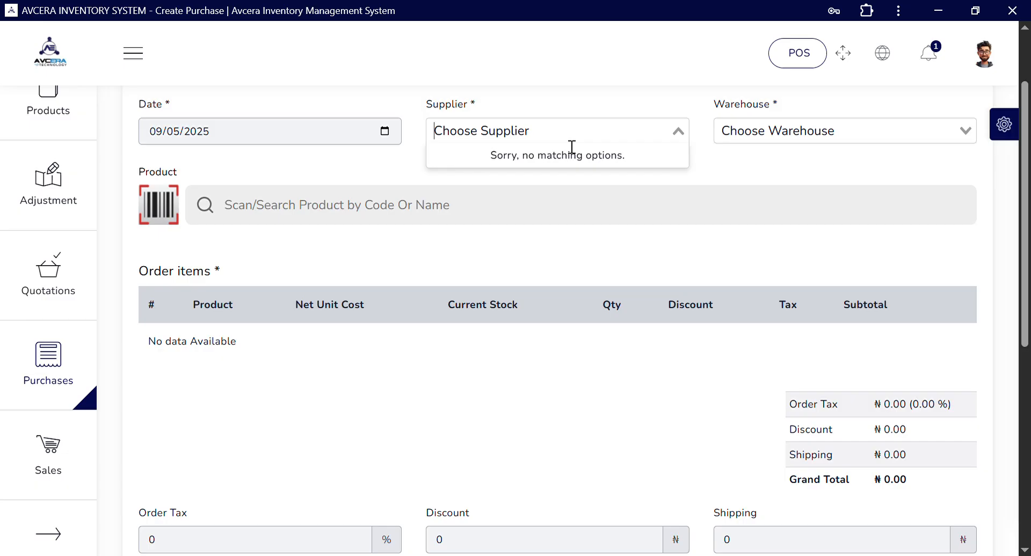
# Open the Create Sale page, look over its form and choose One-Time-Customer as the customer
pyautogui.moveTo(78, 357)
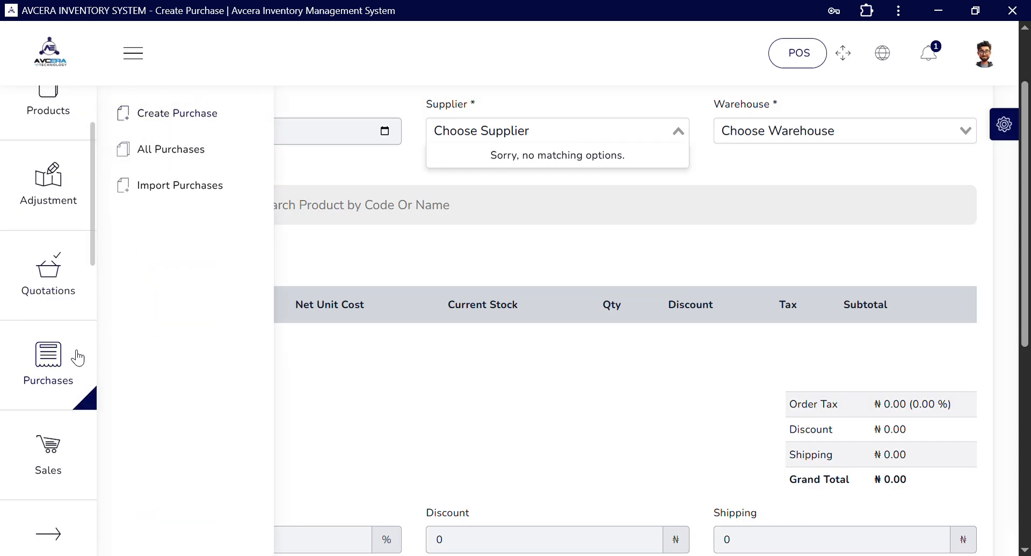
pyautogui.scroll(-3, 75, 354)
pyautogui.moveTo(59, 326)
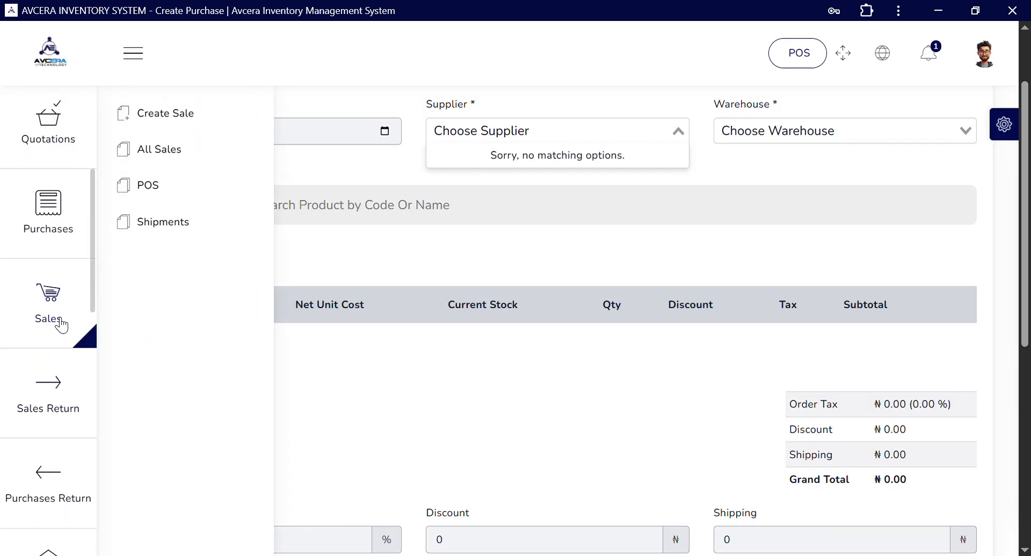
pyautogui.click(26, 303)
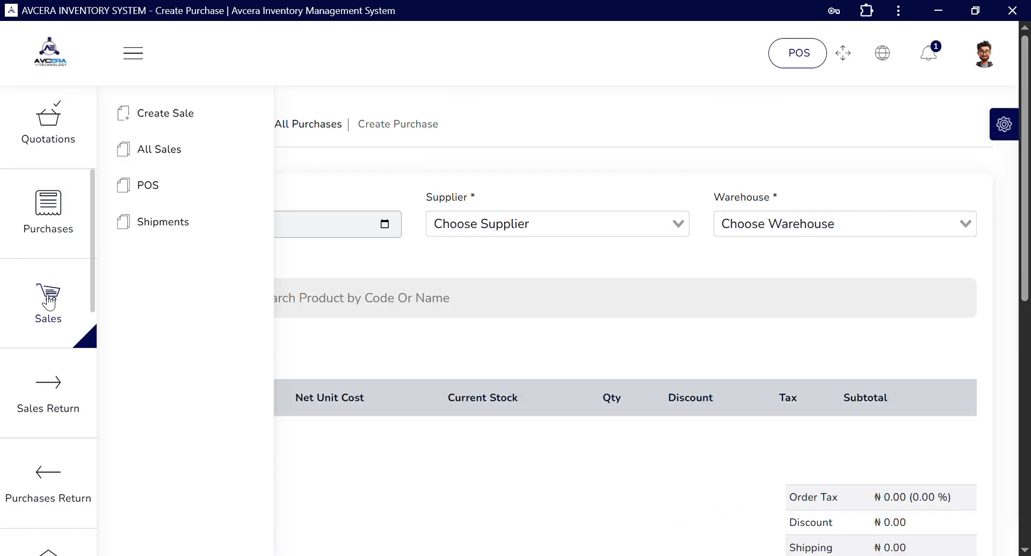
pyautogui.click(177, 115)
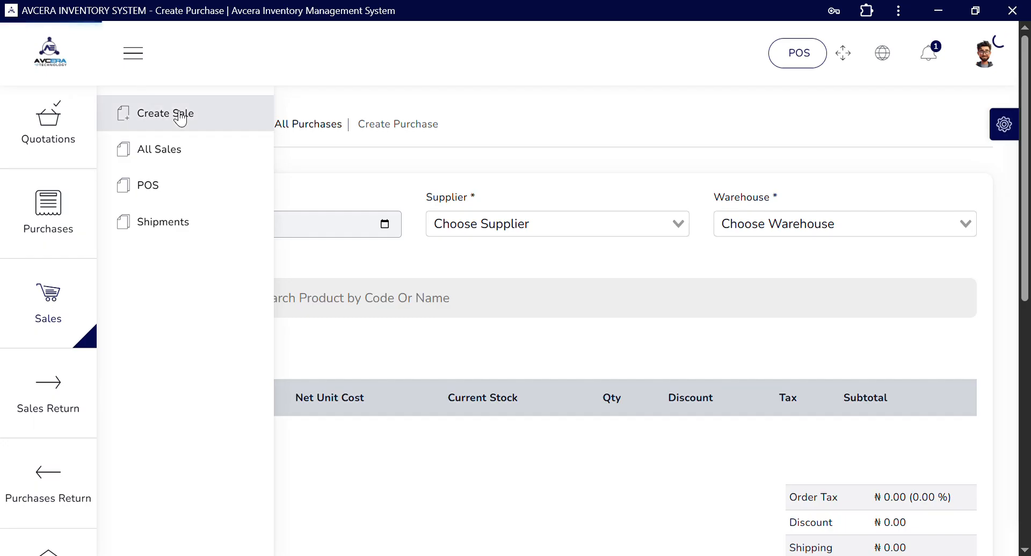
pyautogui.scroll(-4, 541, 301)
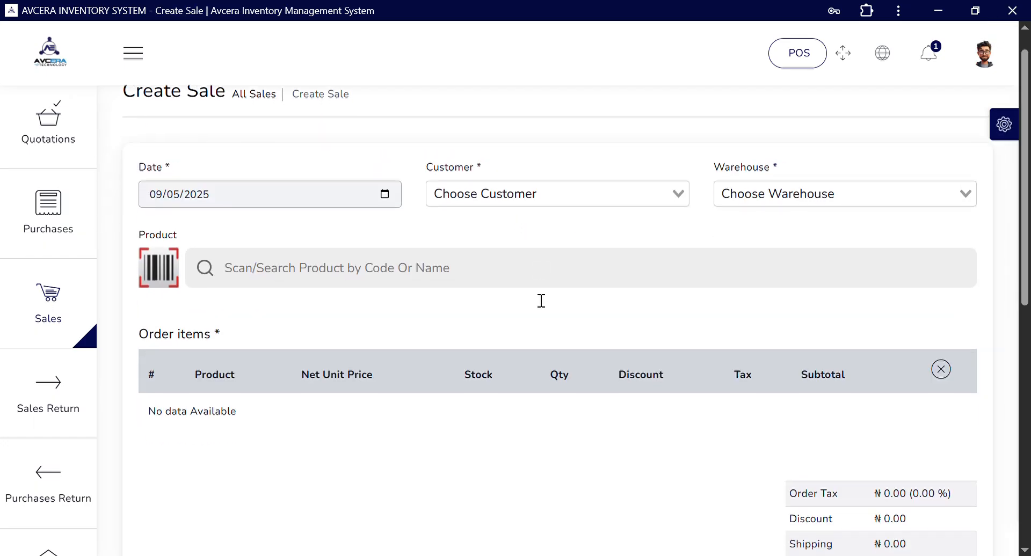
pyautogui.scroll(-3, 533, 292)
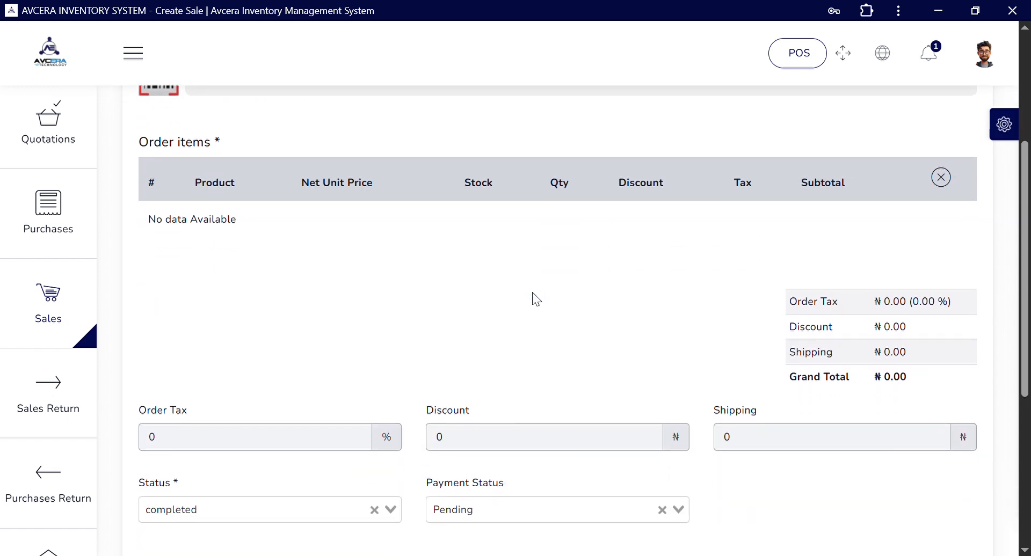
pyautogui.scroll(5, 472, 203)
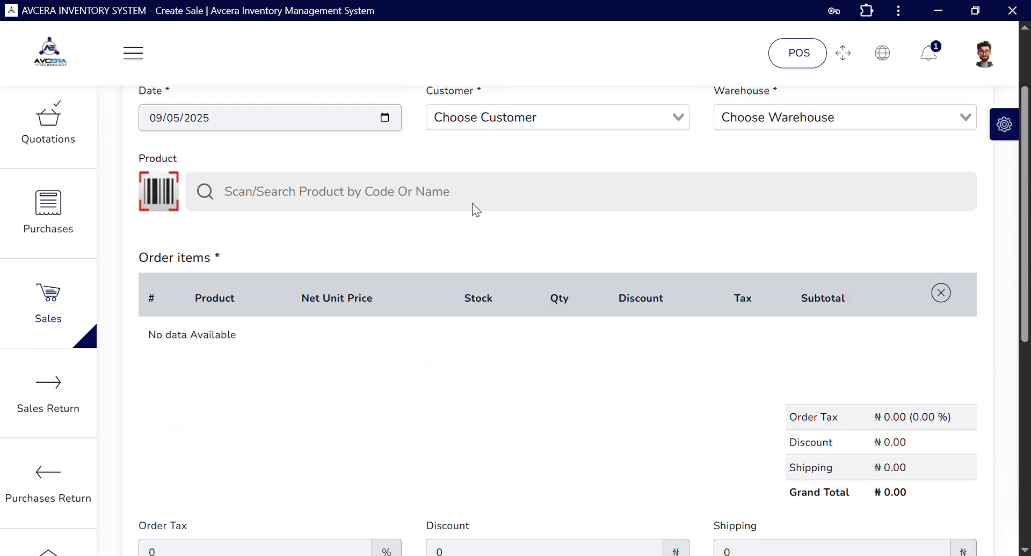
pyautogui.click(516, 128)
pyautogui.click(544, 149)
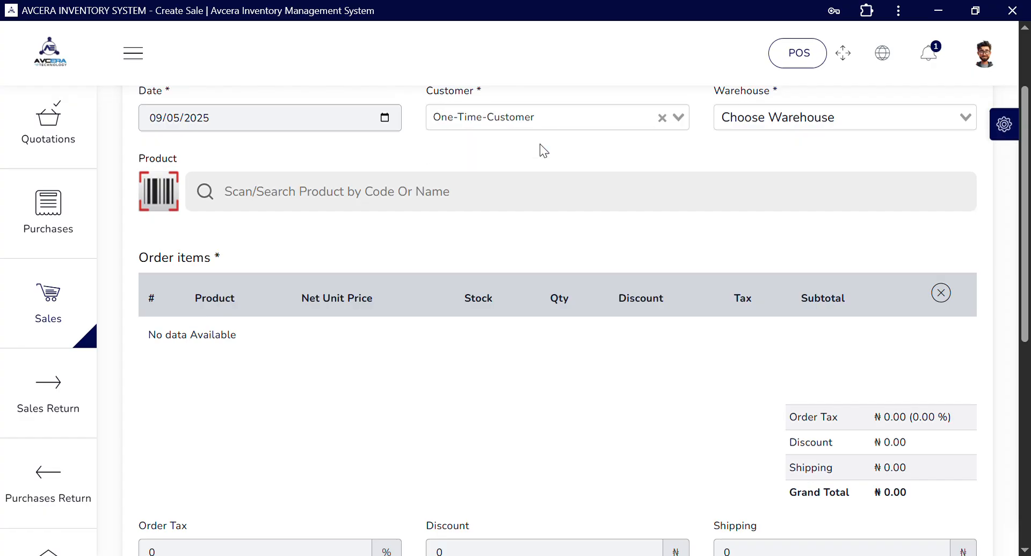
pyautogui.scroll(-8, 581, 269)
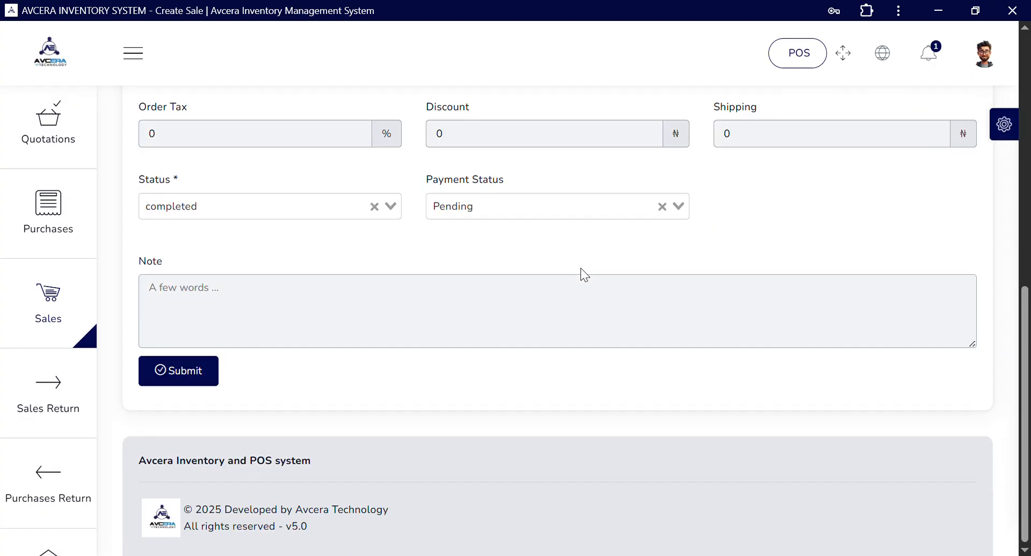
pyautogui.scroll(8, 581, 270)
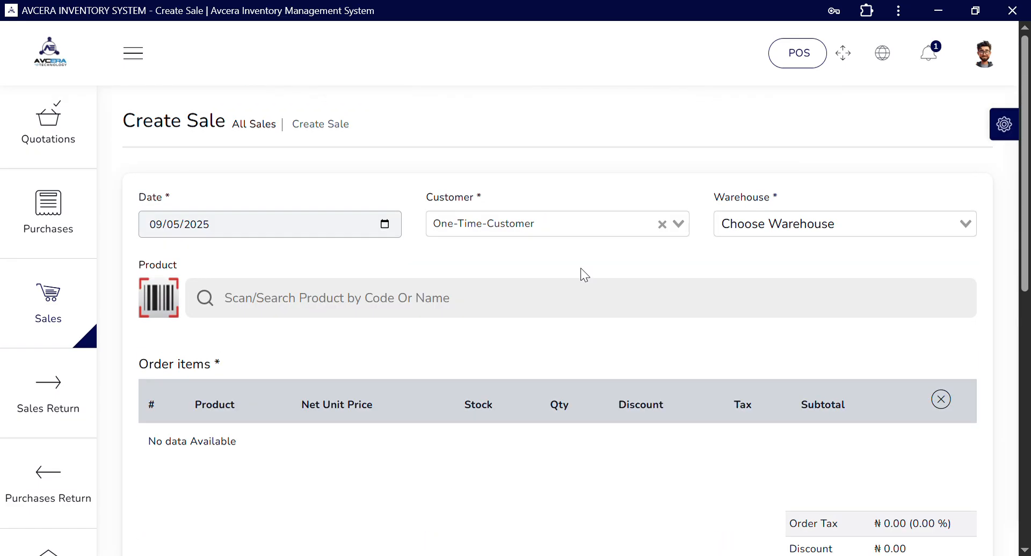
# Open the All Sales page and view the list of recorded sales
pyautogui.moveTo(62, 319)
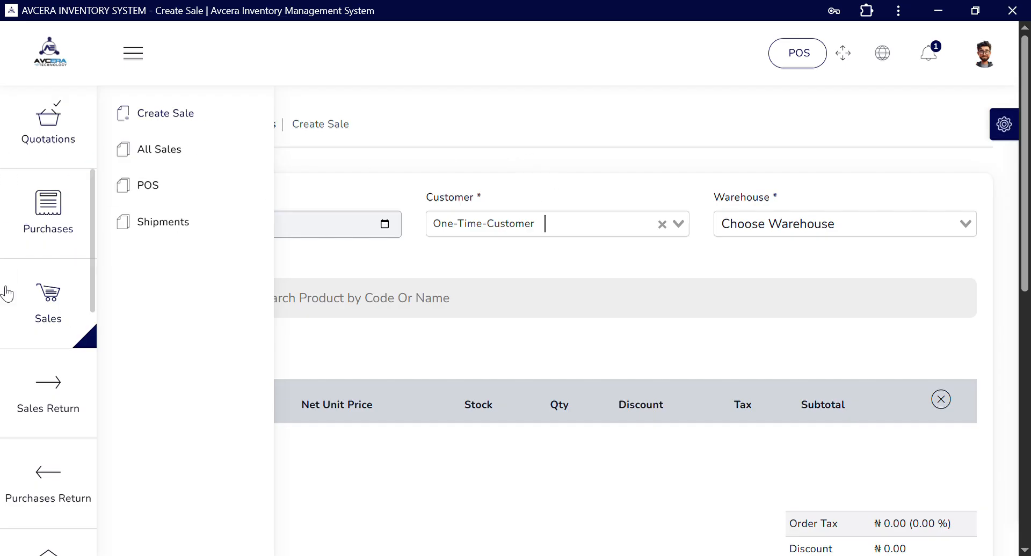
pyautogui.click(156, 160)
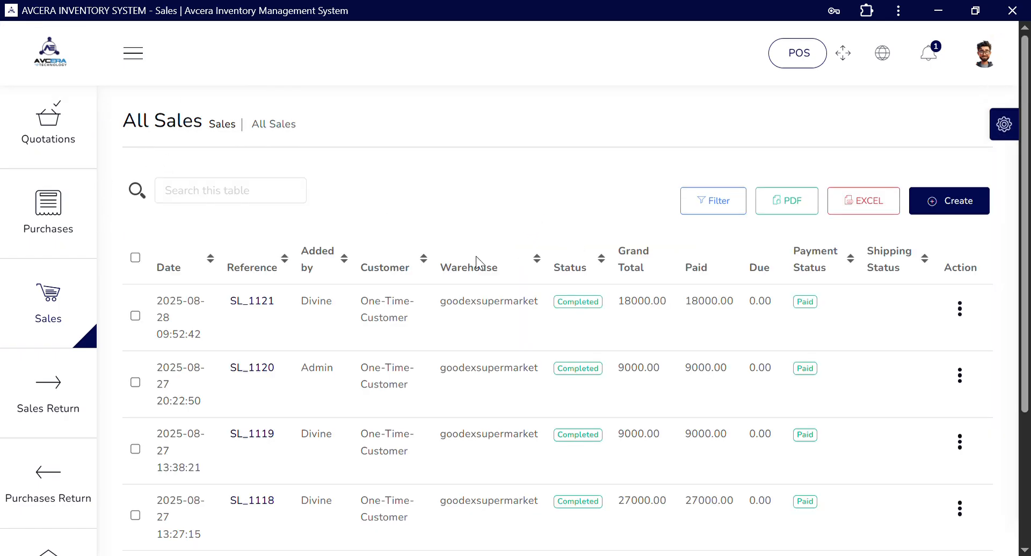
pyautogui.scroll(-1, 476, 256)
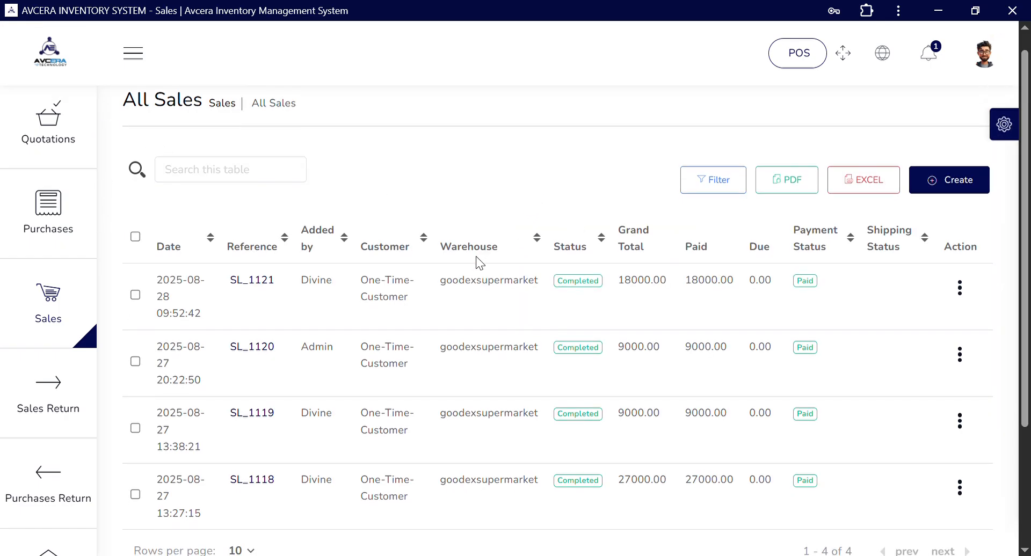
pyautogui.scroll(-1, 478, 257)
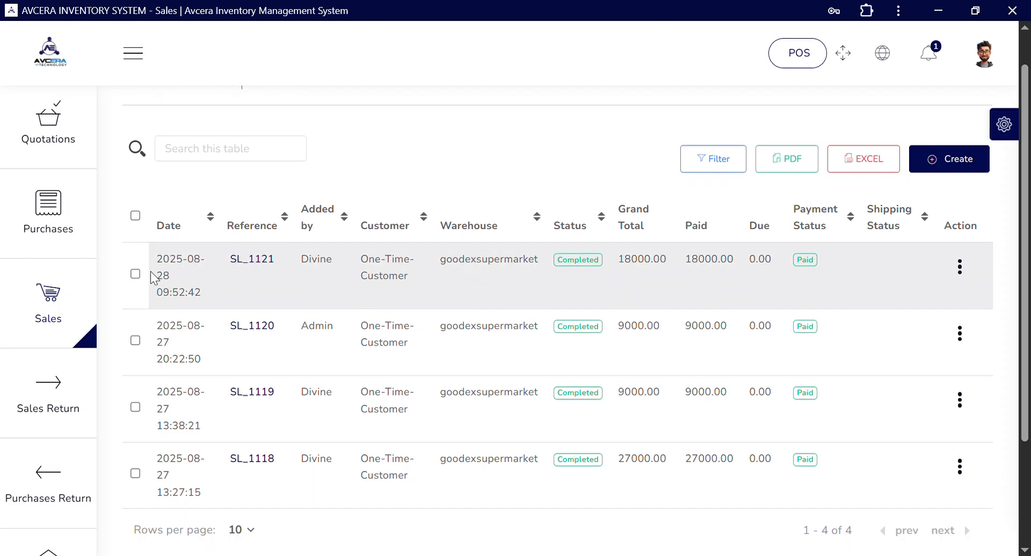
# Open the details of sale SL_1121 and look over its customer, company and invoice information
pyautogui.moveTo(159, 297); pyautogui.dragTo(211, 294)
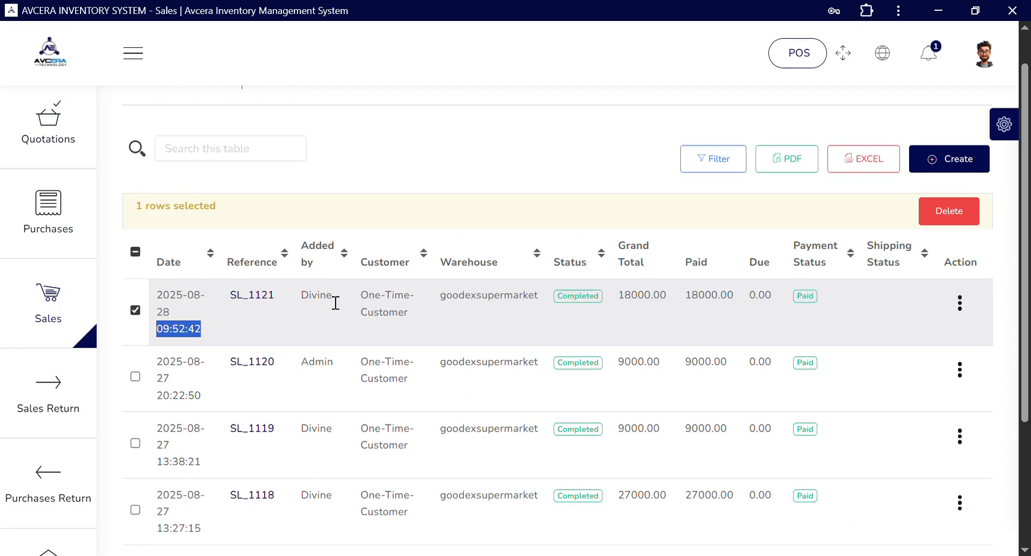
pyautogui.click(339, 304)
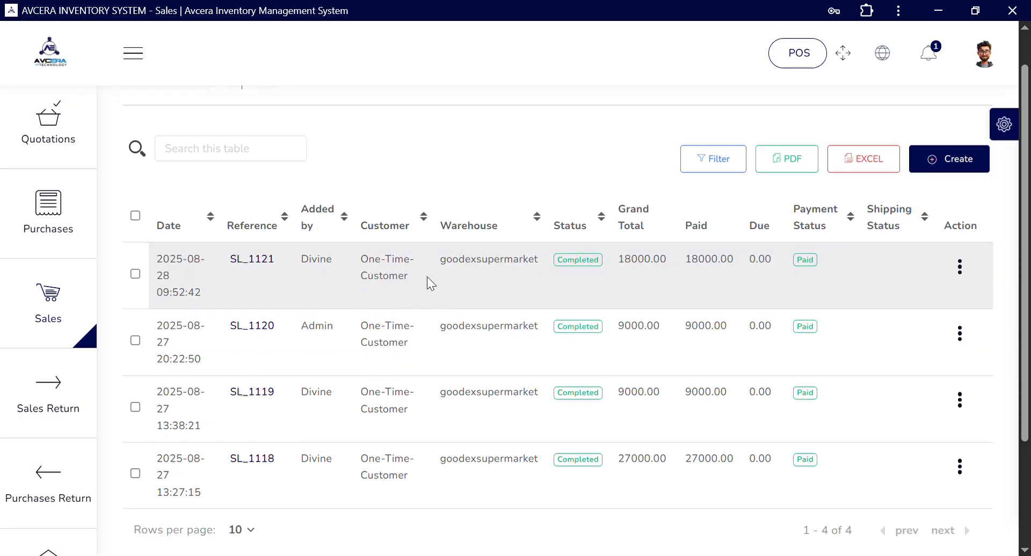
pyautogui.click(959, 267)
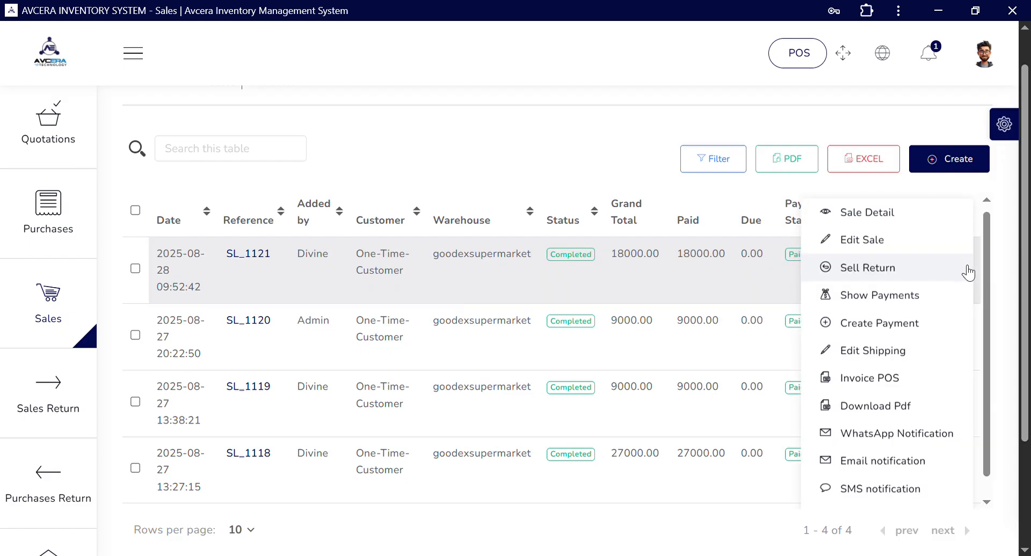
pyautogui.click(894, 213)
pyautogui.scroll(-3, 524, 357)
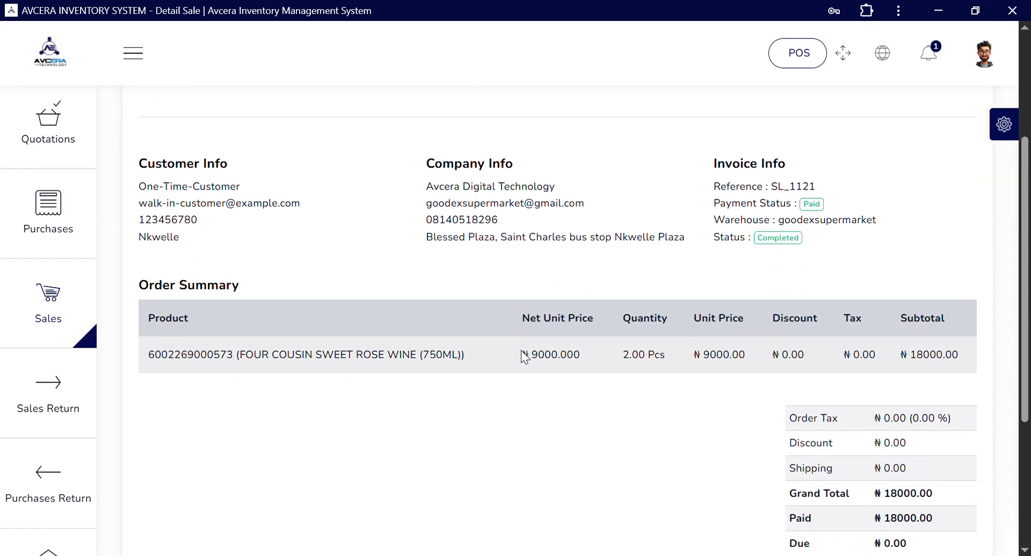
pyautogui.scroll(2, 524, 357)
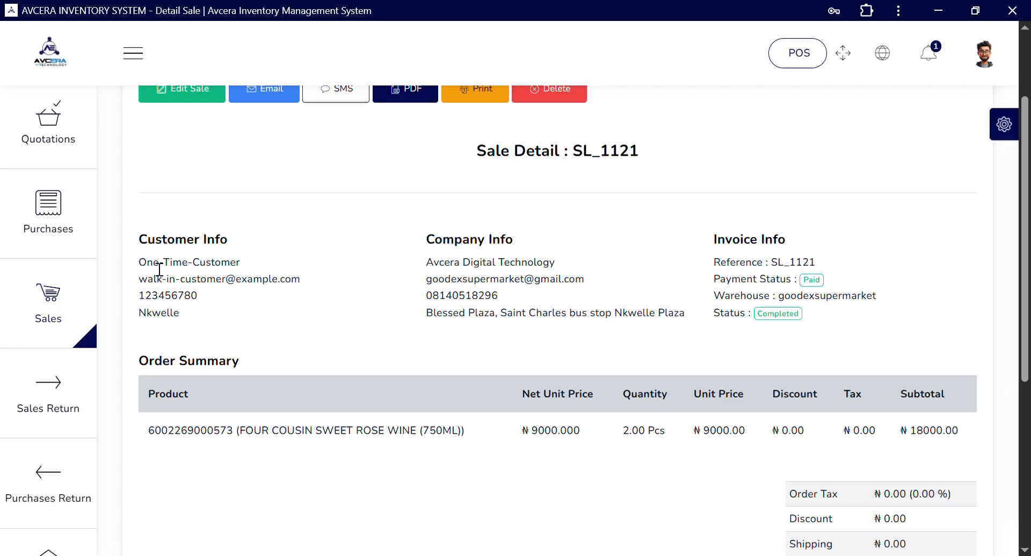
pyautogui.moveTo(160, 266); pyautogui.dragTo(207, 333)
pyautogui.click(507, 254)
pyautogui.moveTo(707, 266); pyautogui.dragTo(808, 310)
pyautogui.scroll(-3, 808, 310)
pyautogui.scroll(5, 800, 301)
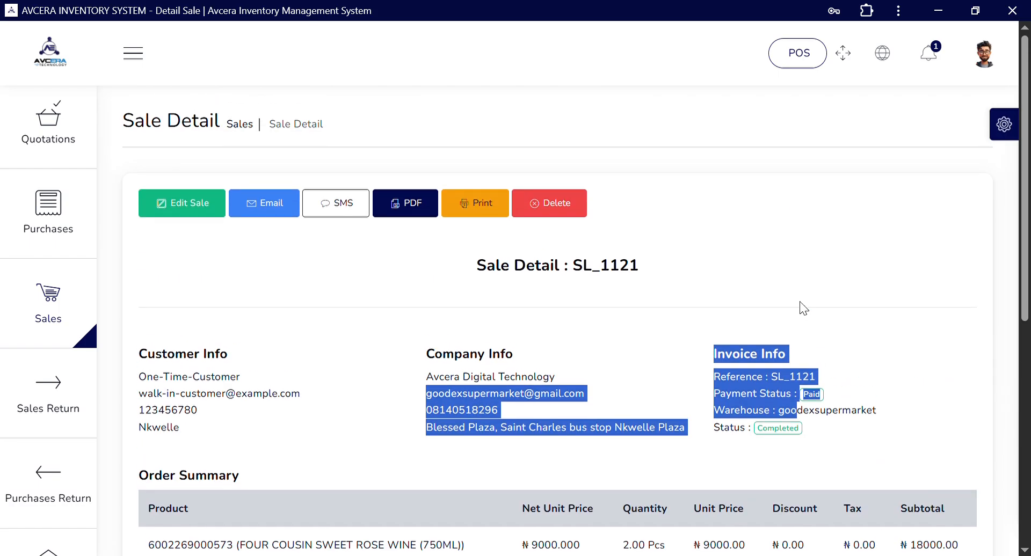
# Review the order summary and totals of sale SL_1121 and start printing the sale
pyautogui.scroll(-3, 800, 301)
pyautogui.scroll(-3, 800, 301)
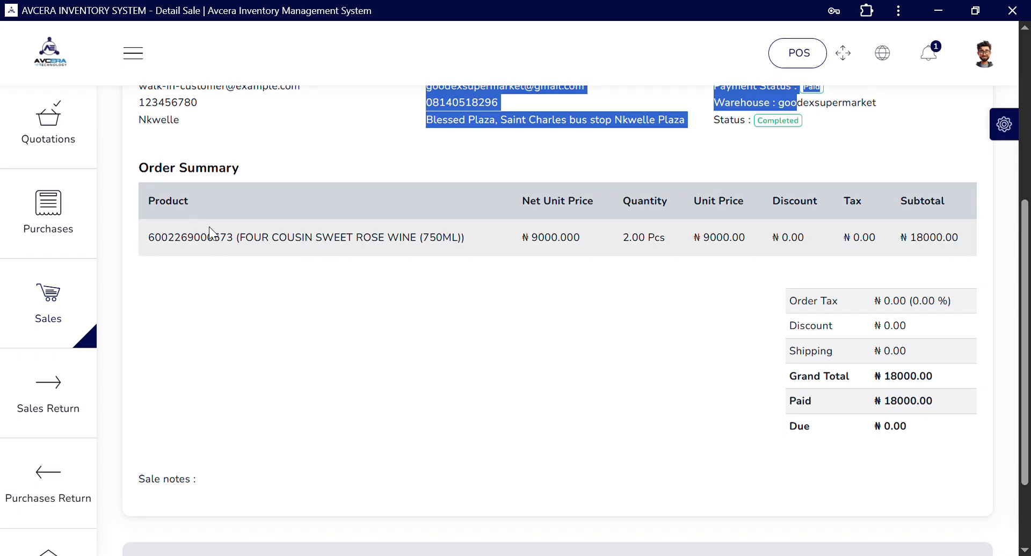
pyautogui.scroll(-2, 825, 236)
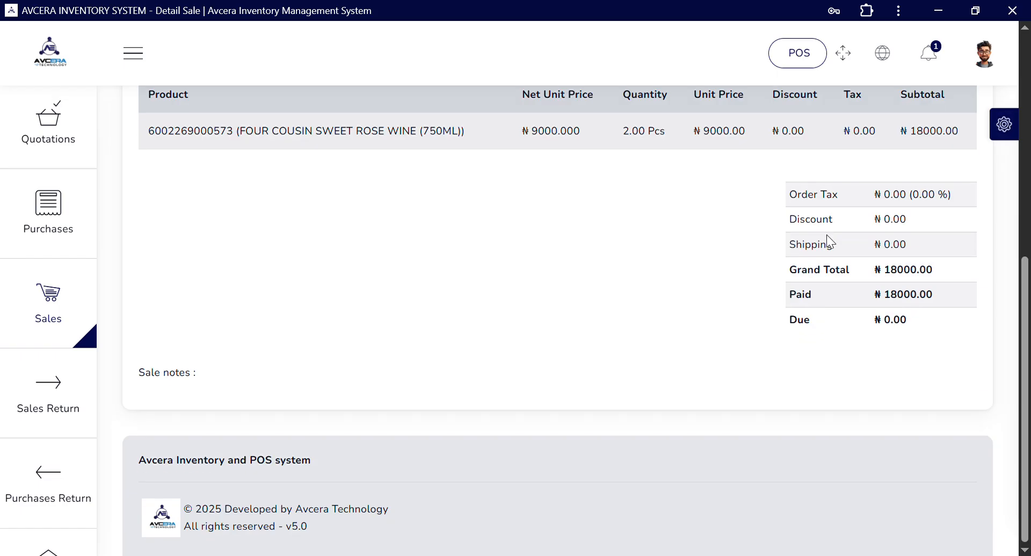
pyautogui.scroll(8, 826, 236)
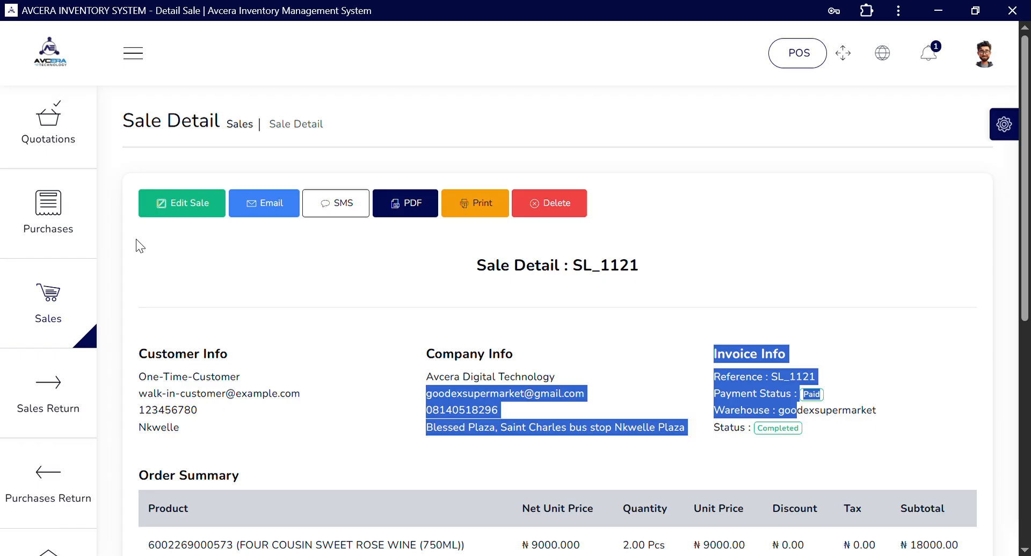
pyautogui.click(475, 206)
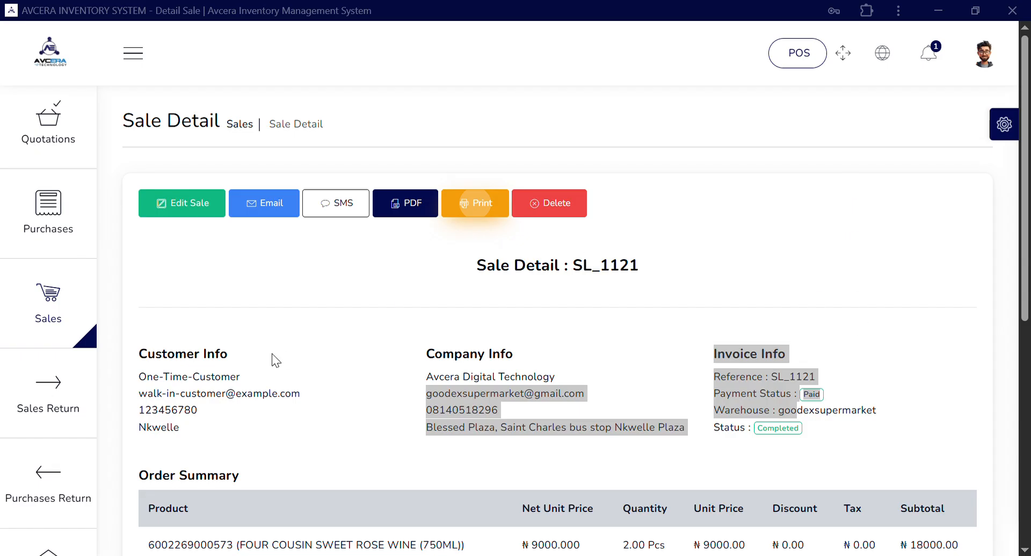
# Open the Shipments page under sales and look over its table
pyautogui.scroll(-1, 60, 363)
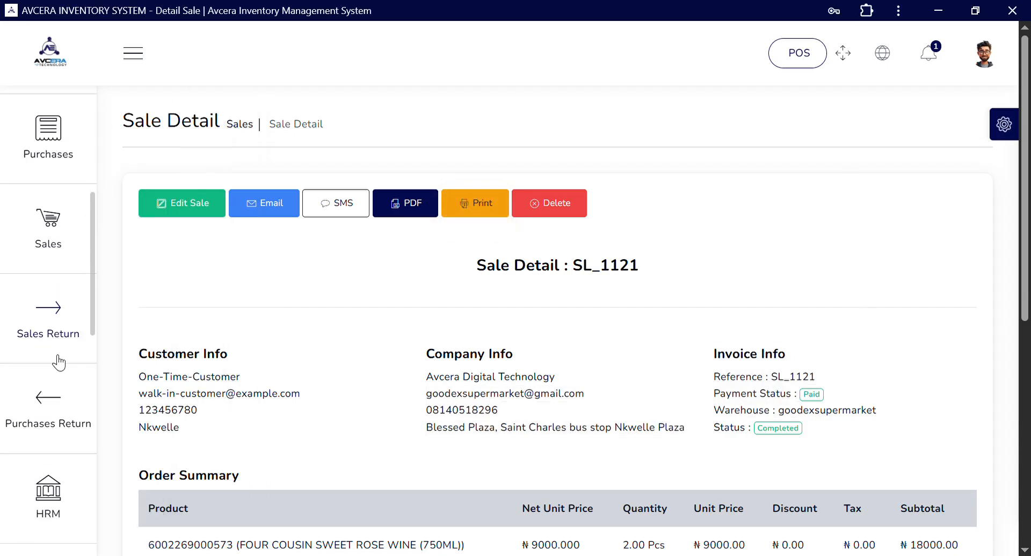
pyautogui.moveTo(51, 231)
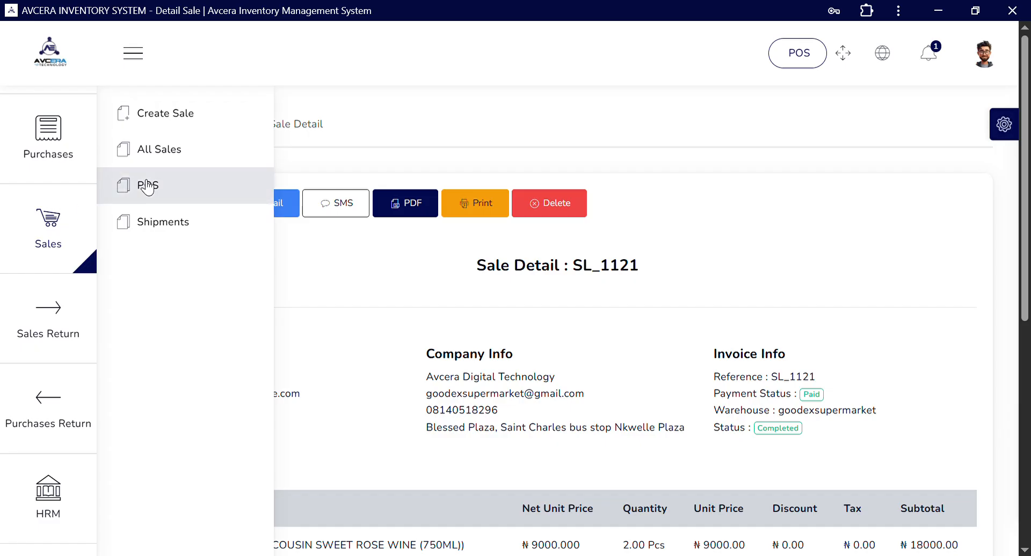
pyautogui.click(192, 237)
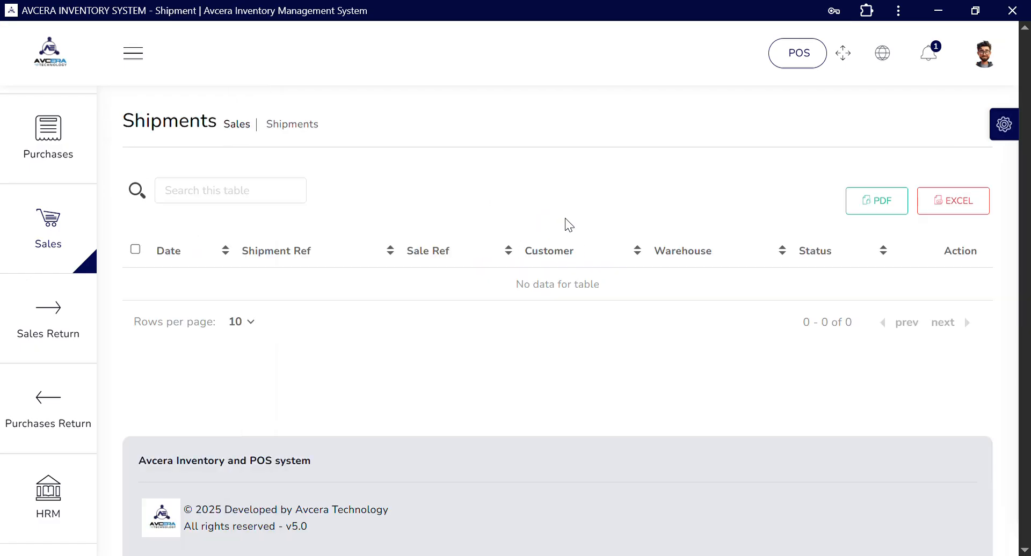
pyautogui.scroll(-1, 7, 355)
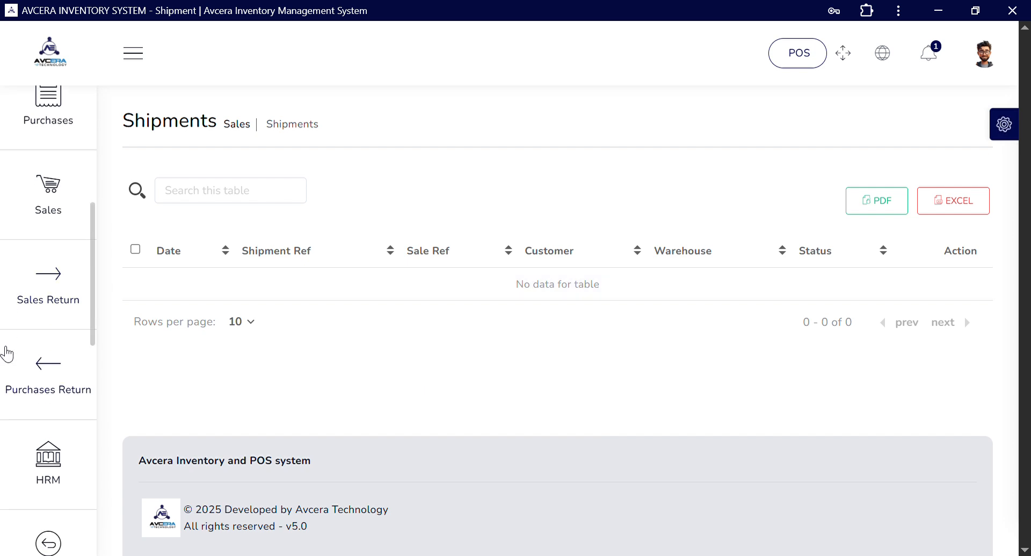
pyautogui.scroll(-8, 7, 355)
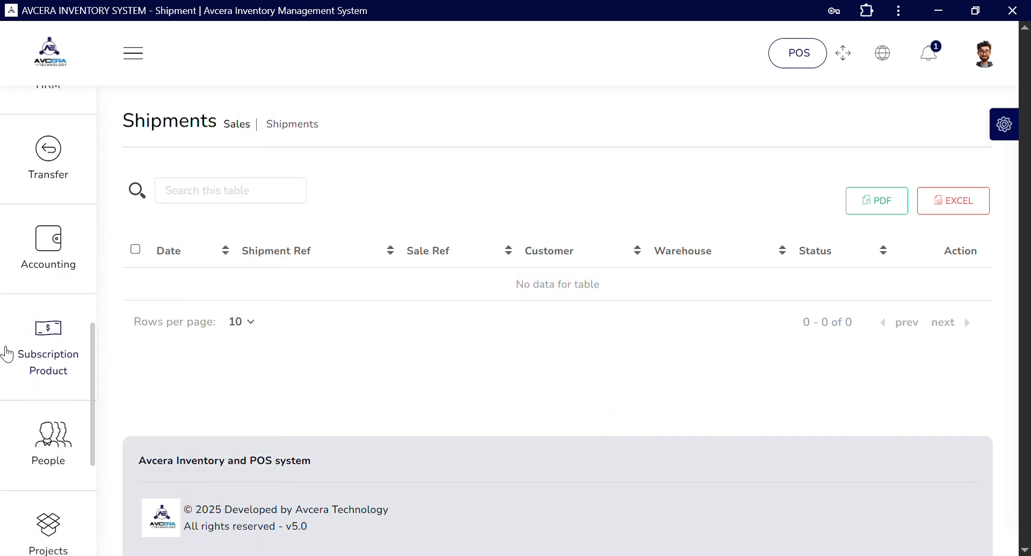
# In the POS, search for WIN and add FOUR COUSINS SWEET WHITE WINE to the cart, closing its price details without editing them
pyautogui.scroll(10, 7, 354)
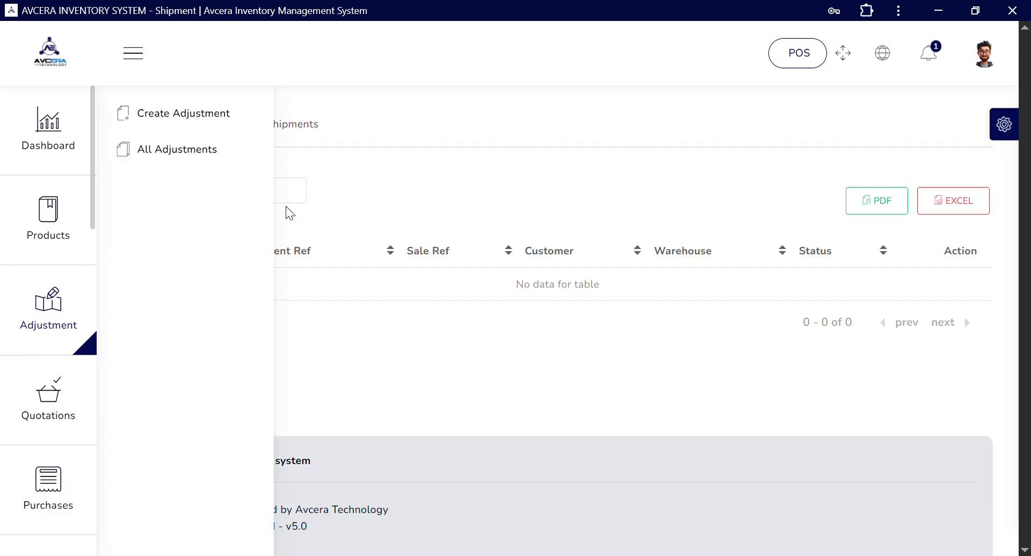
pyautogui.click(792, 66)
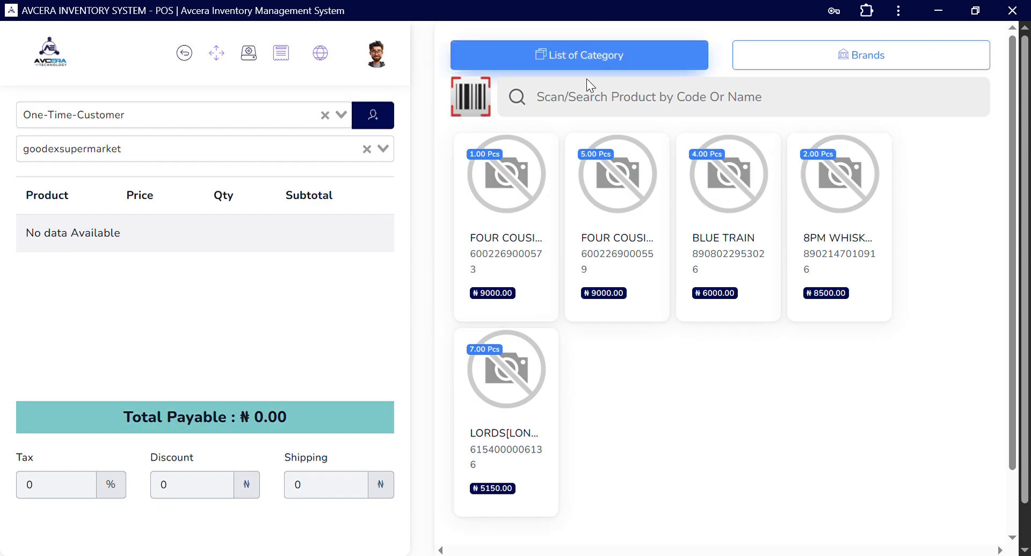
pyautogui.click(577, 102)
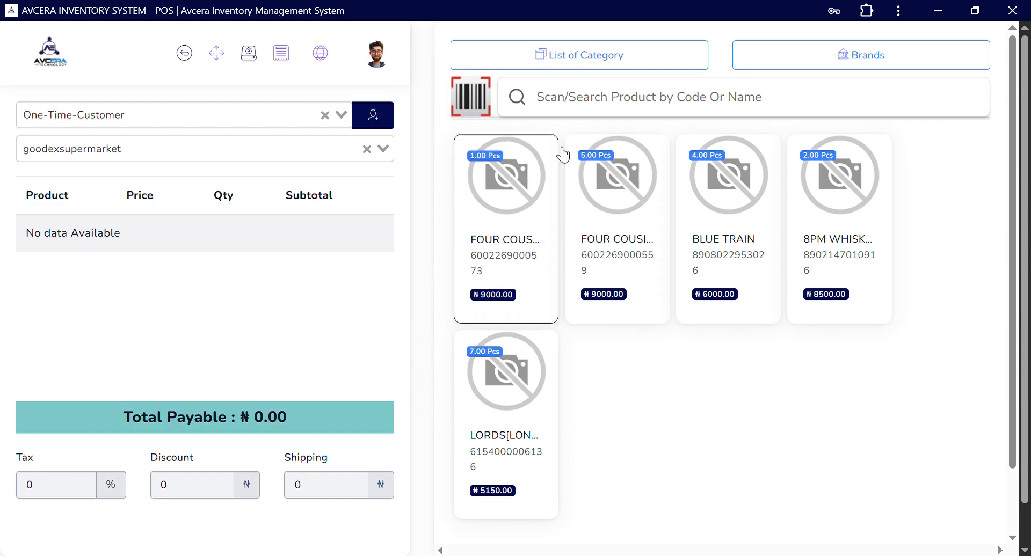
pyautogui.write('WIN')
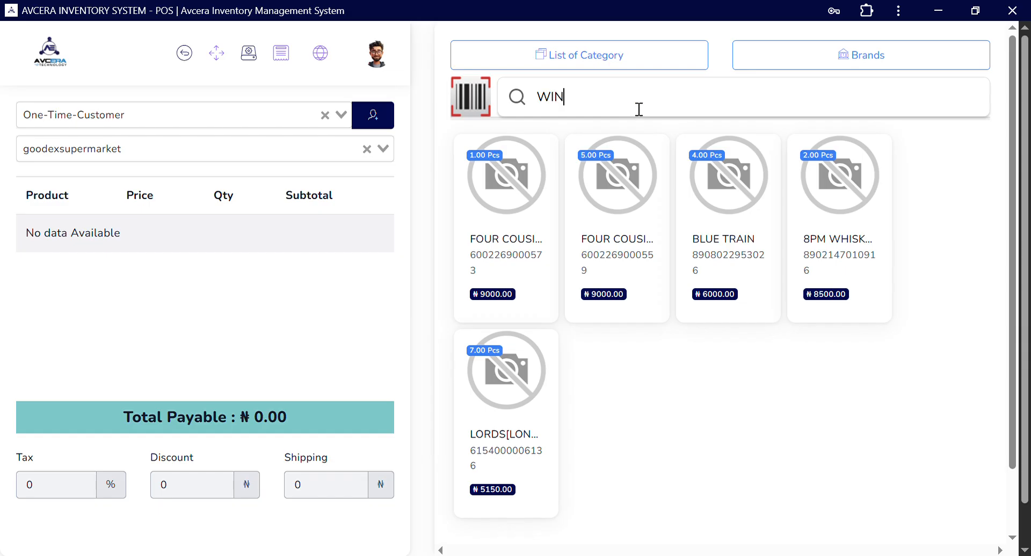
pyautogui.click(620, 173)
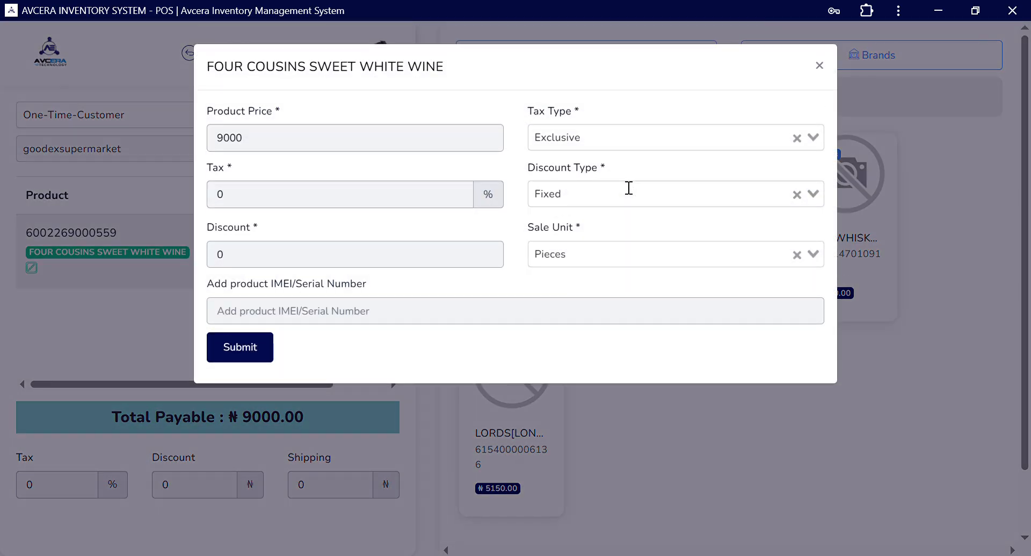
pyautogui.click(719, 409)
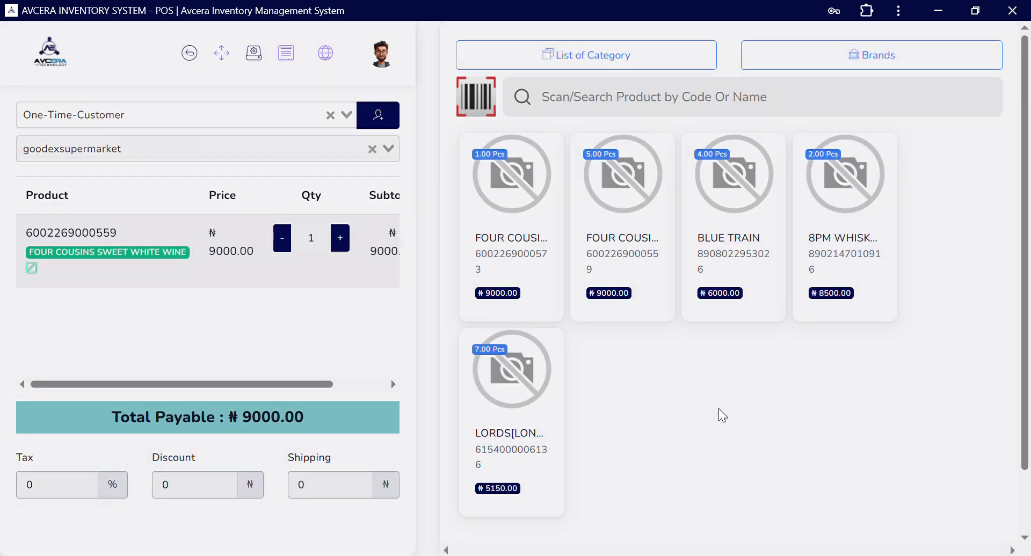
# Open the payment form for the cart, look over the payment choices and remaining fields, and close it without paying
pyautogui.scroll(-1, 180, 428)
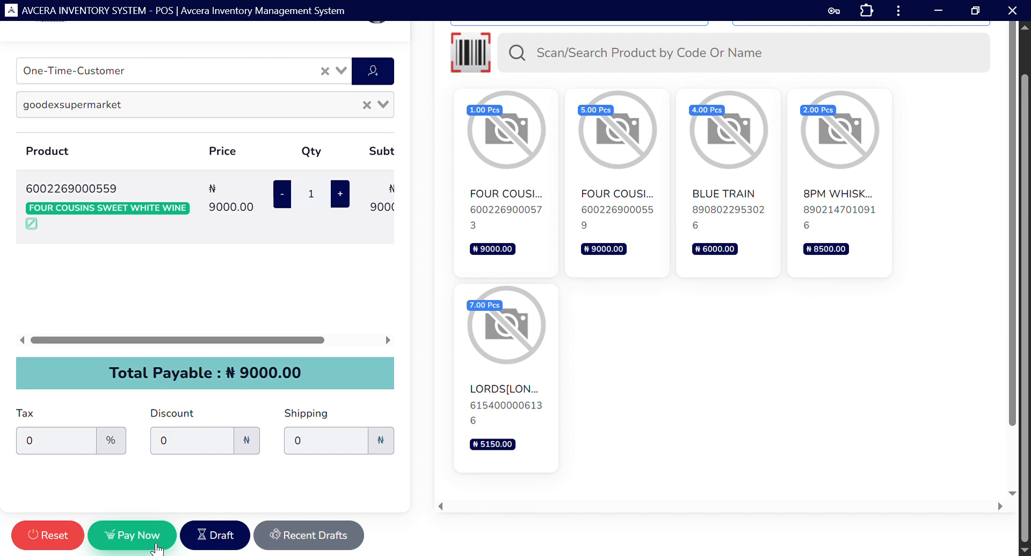
pyautogui.click(155, 537)
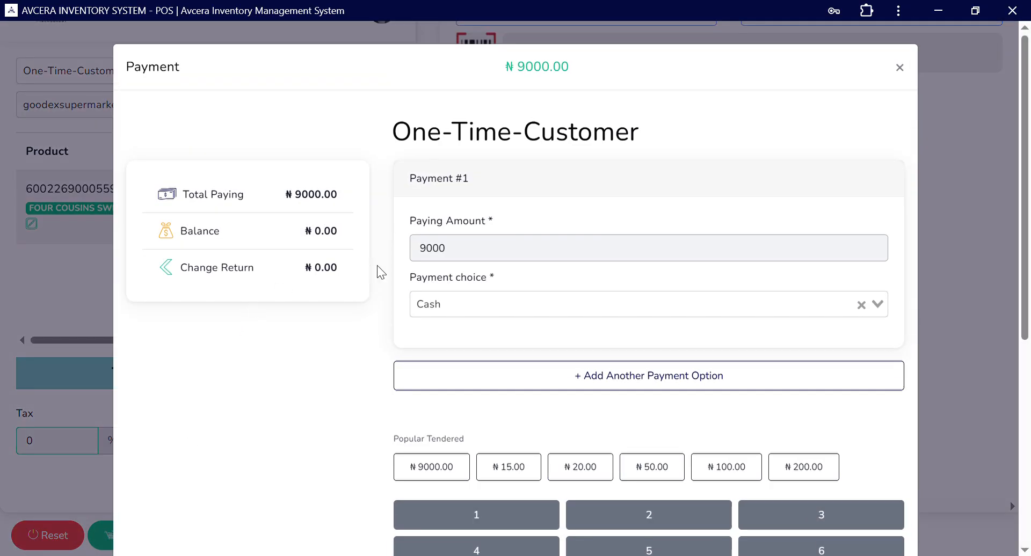
pyautogui.scroll(-1, 572, 291)
pyautogui.click(557, 239)
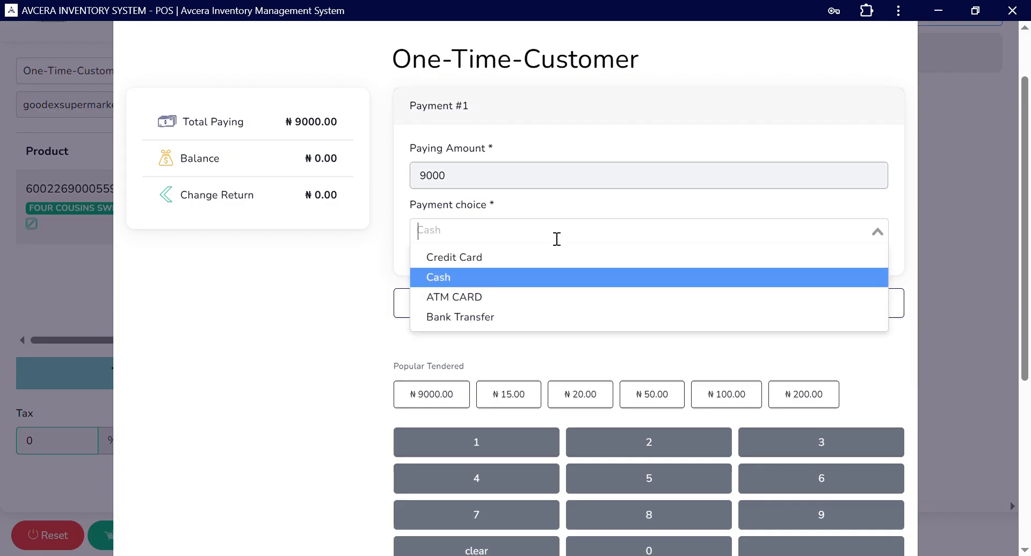
pyautogui.click(325, 336)
pyautogui.scroll(-4, 612, 379)
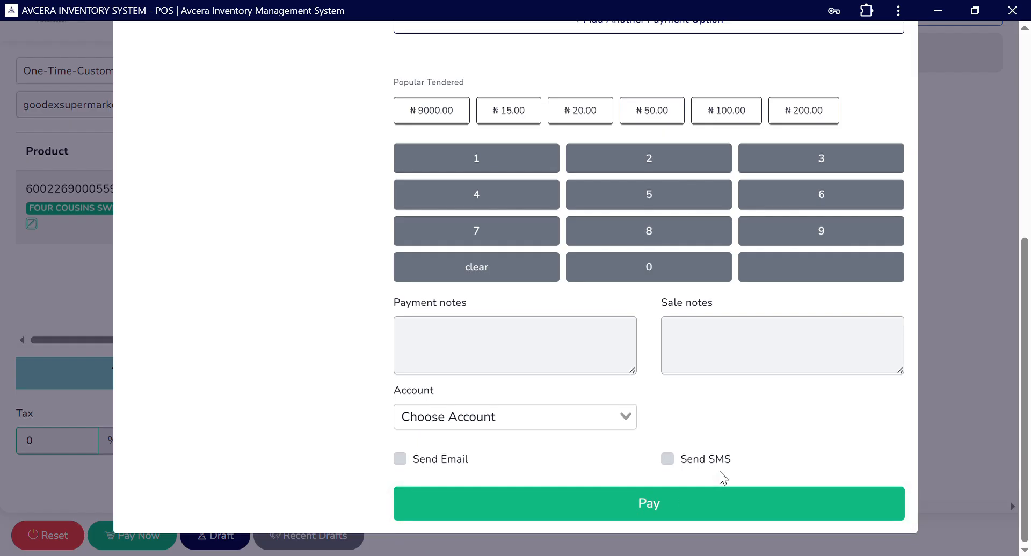
pyautogui.click(967, 403)
# Return to the dashboard and look through the modules from Quotations to HRM, showing the HRM options
pyautogui.scroll(2, 437, 393)
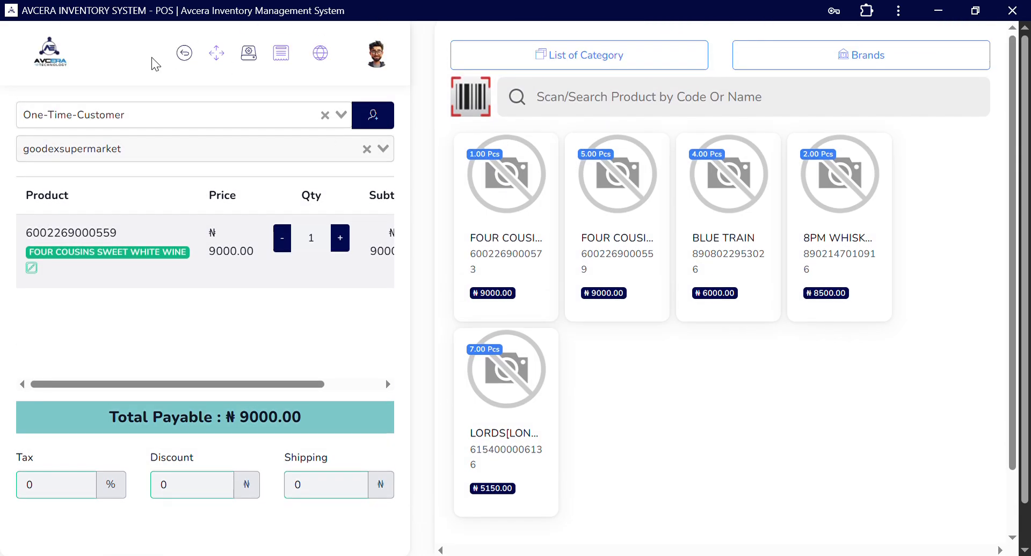
pyautogui.click(187, 53)
pyautogui.moveTo(47, 412)
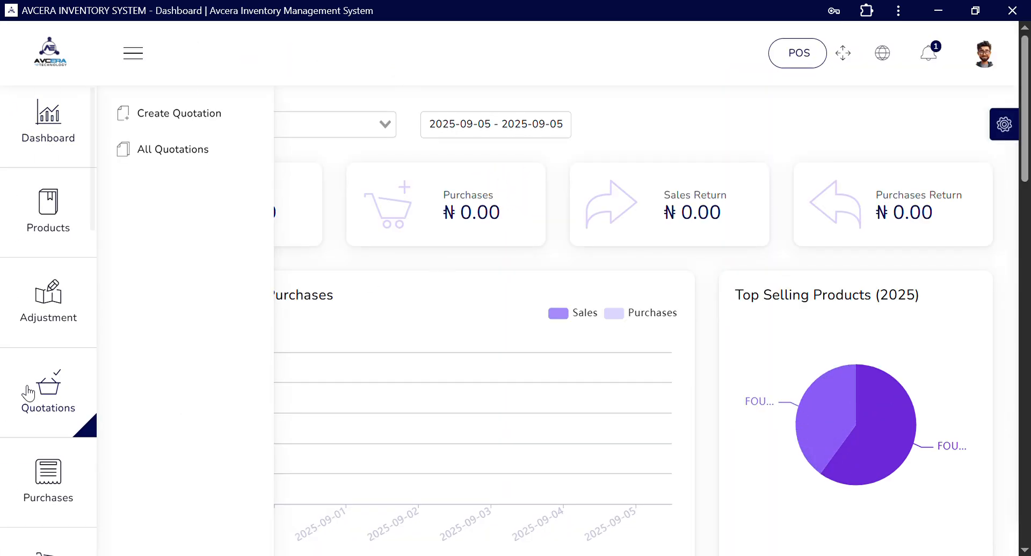
pyautogui.scroll(-4, 28, 393)
pyautogui.scroll(-4, 28, 394)
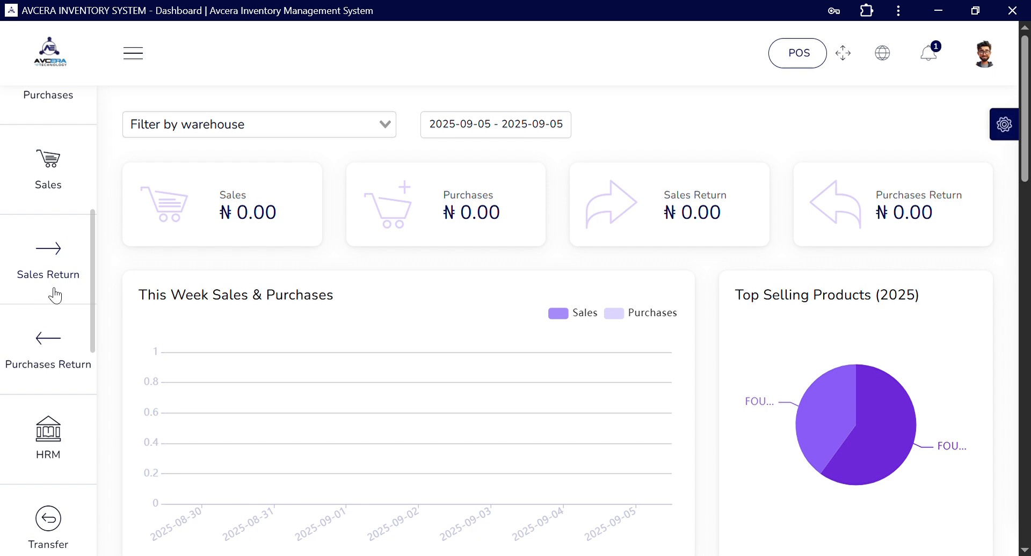
pyautogui.scroll(-2, 54, 294)
pyautogui.moveTo(55, 295)
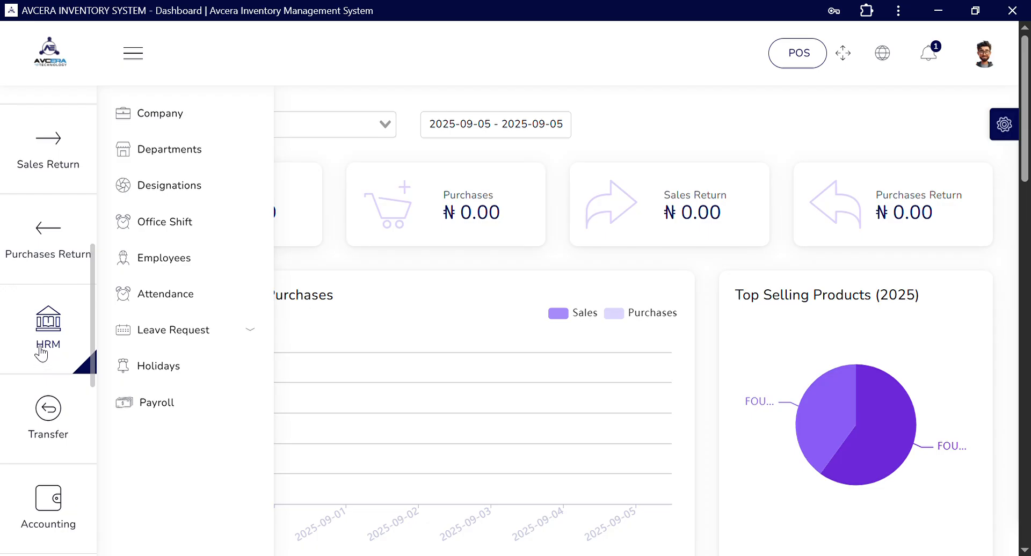
pyautogui.scroll(-1, 85, 322)
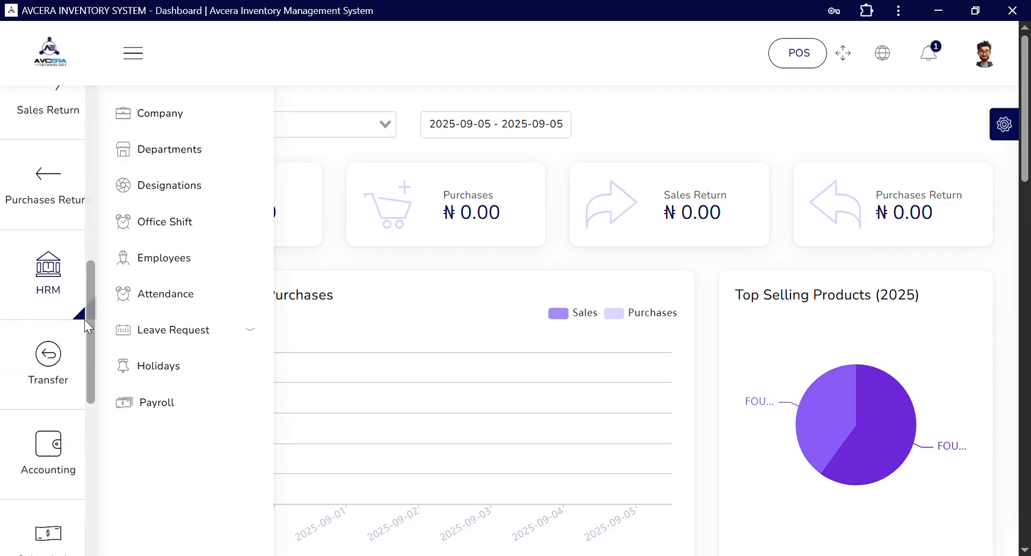
pyautogui.moveTo(65, 452)
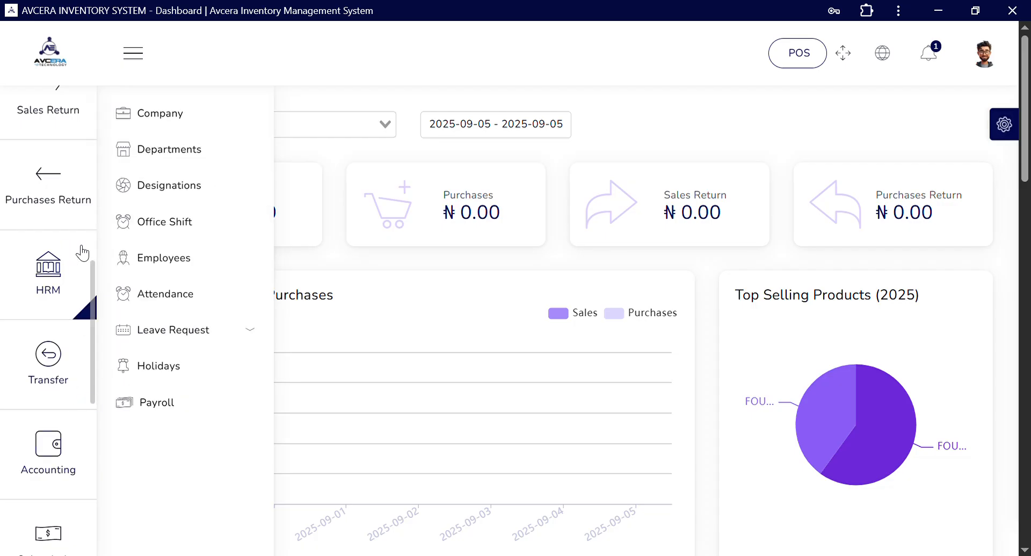
# Expand the payment reports among the available reports and open the Report Transactions page
pyautogui.scroll(-1, 43, 442)
pyautogui.scroll(-6, 41, 446)
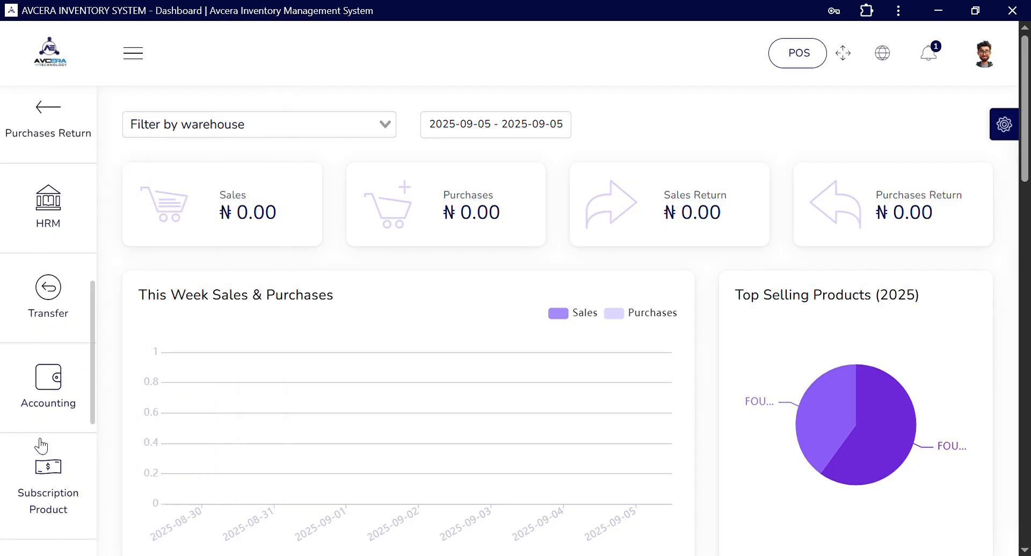
pyautogui.moveTo(50, 519)
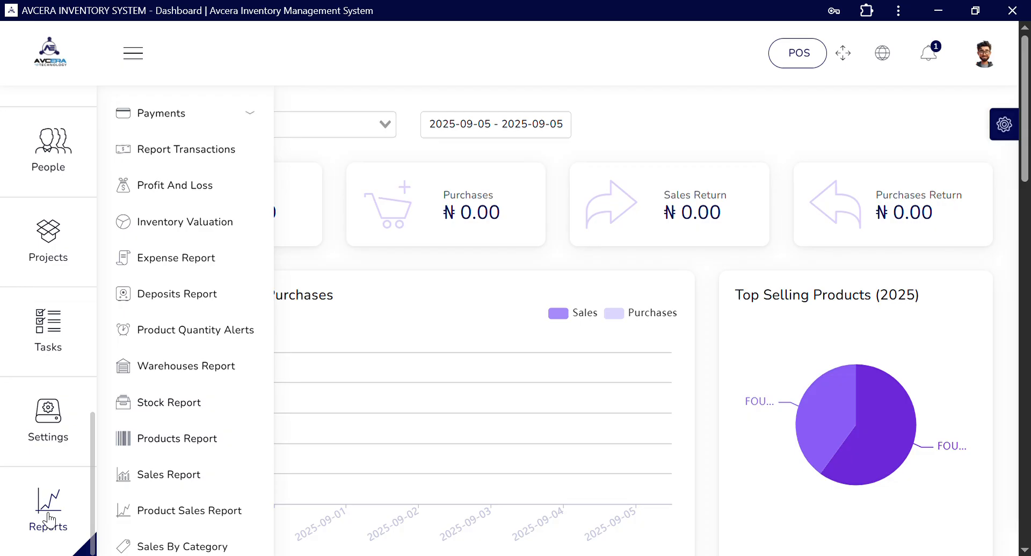
pyautogui.click(184, 105)
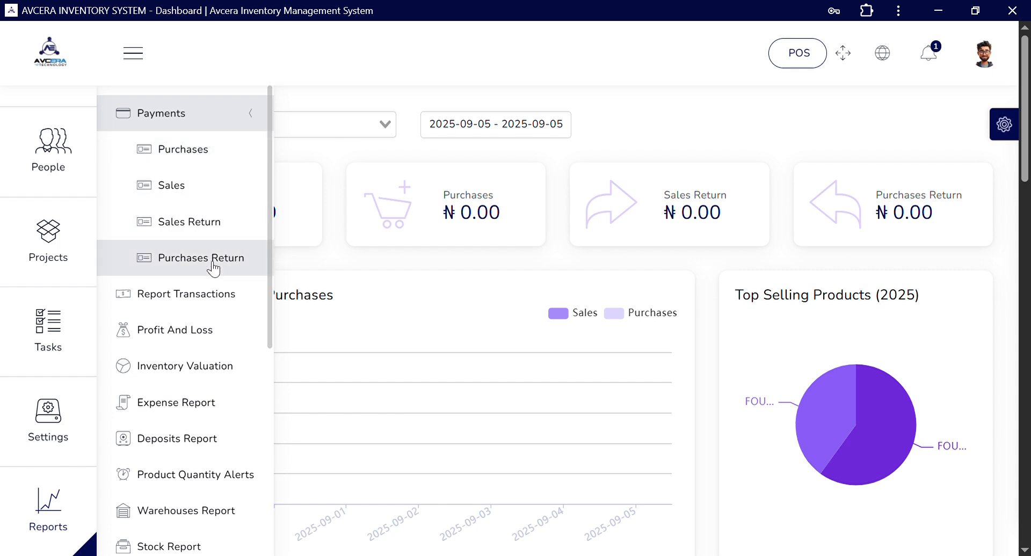
pyautogui.scroll(-1, 194, 267)
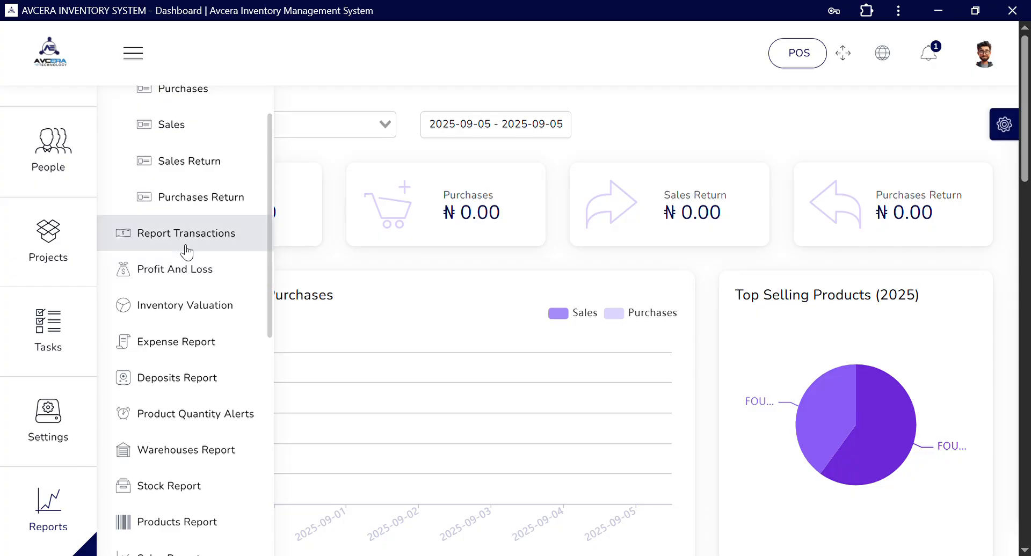
pyautogui.click(187, 251)
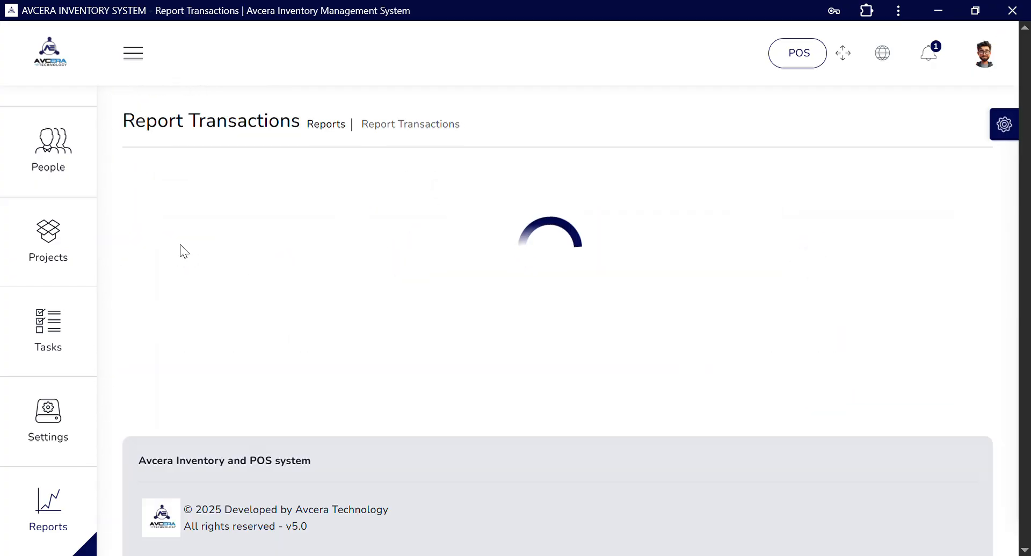
# Look over the transactions table and the Summary by Payment Method in the Report Transactions page
pyautogui.scroll(-2, 387, 334)
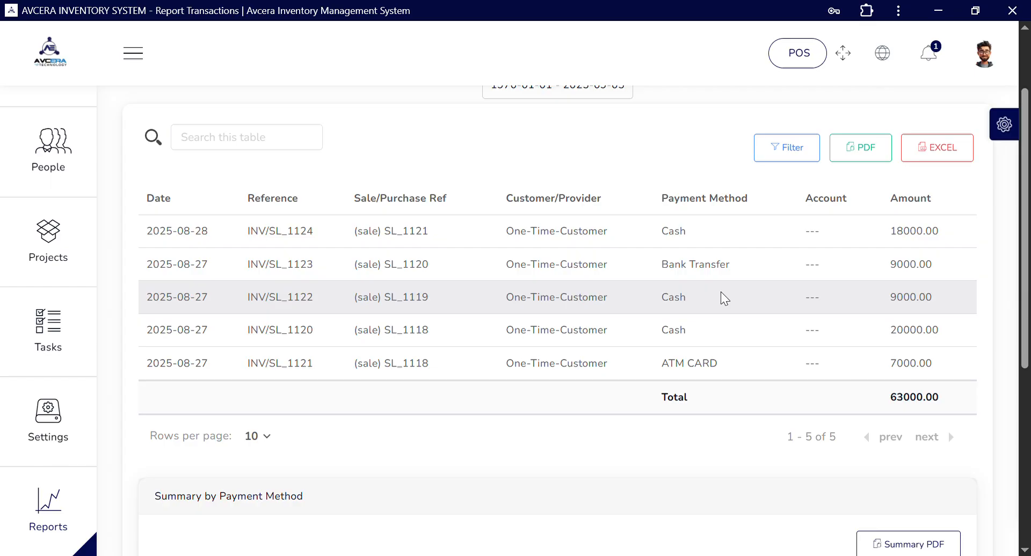
pyautogui.scroll(-1, 720, 294)
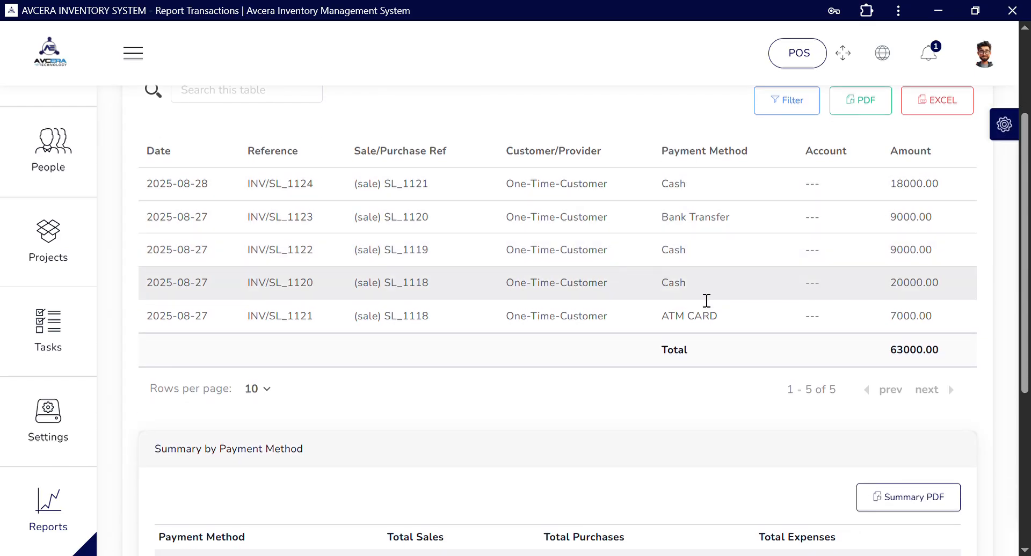
pyautogui.scroll(-3, 732, 347)
pyautogui.scroll(-3, 730, 346)
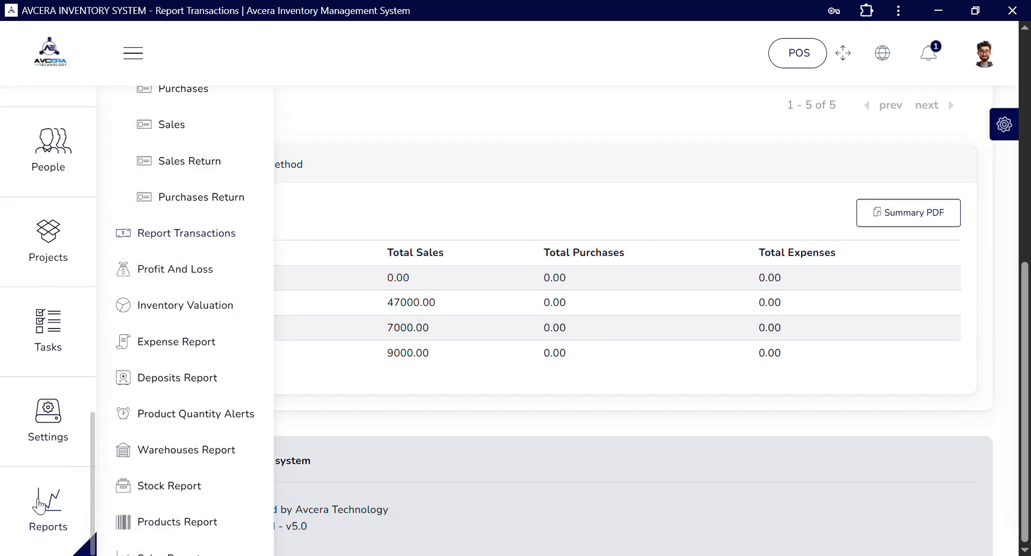
# Open the Product Sales Report and look over its sales table
pyautogui.moveTo(116, 496)
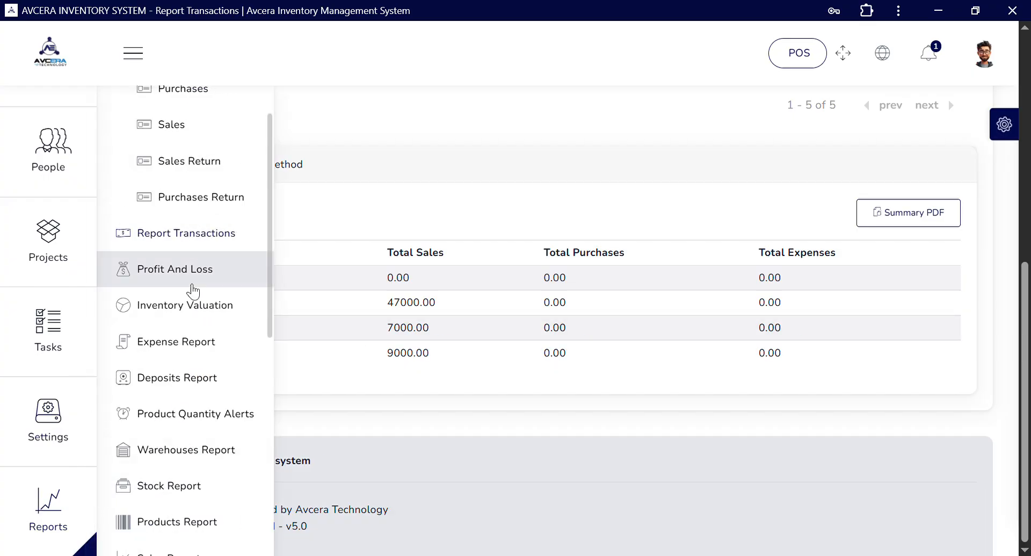
pyautogui.scroll(-2, 194, 293)
pyautogui.scroll(-5, 194, 293)
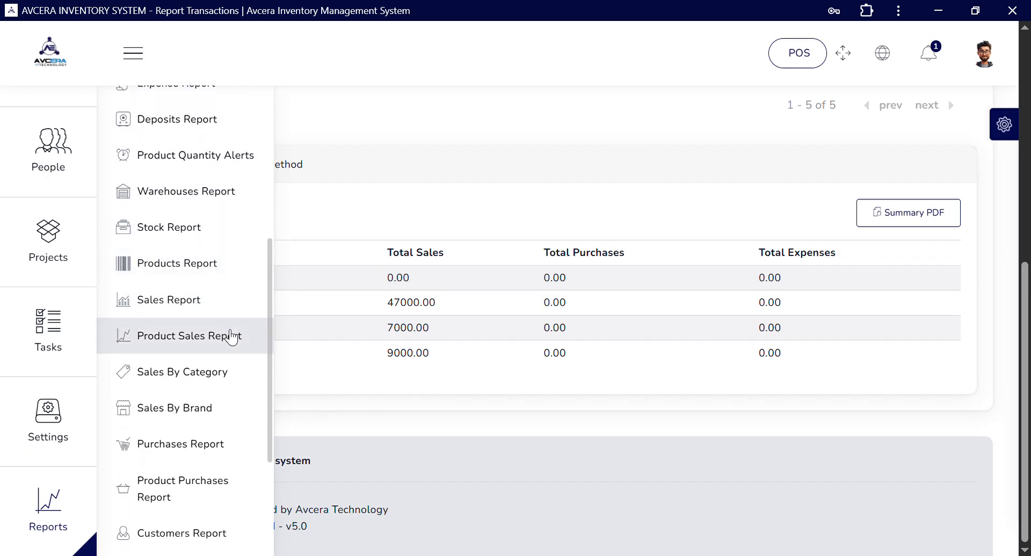
pyautogui.click(230, 337)
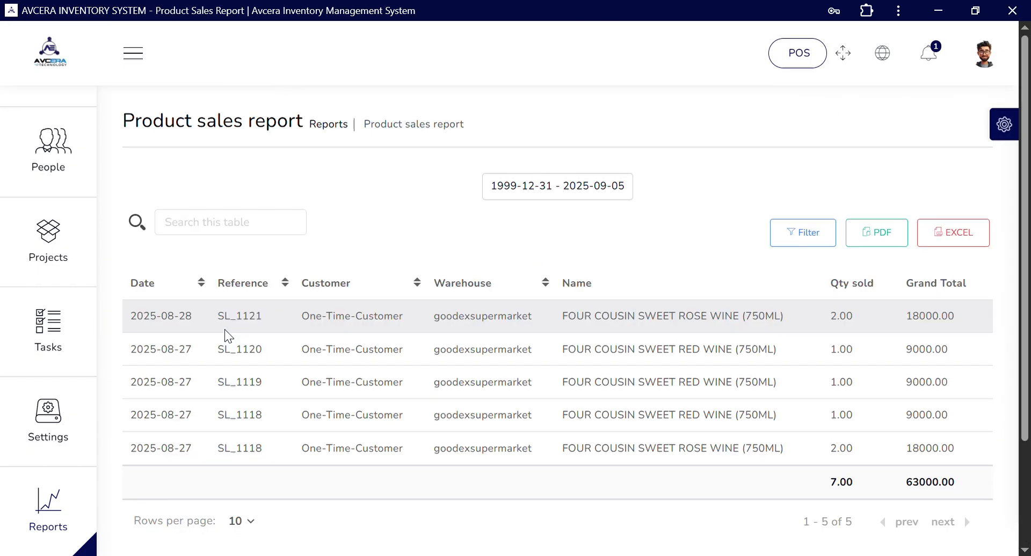
pyautogui.scroll(-1, 524, 262)
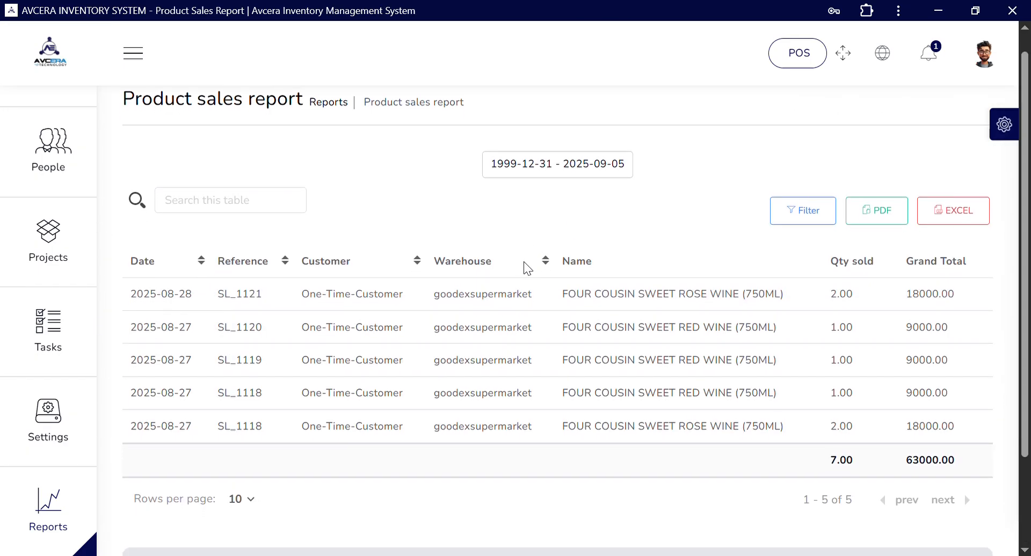
pyautogui.scroll(1, 523, 262)
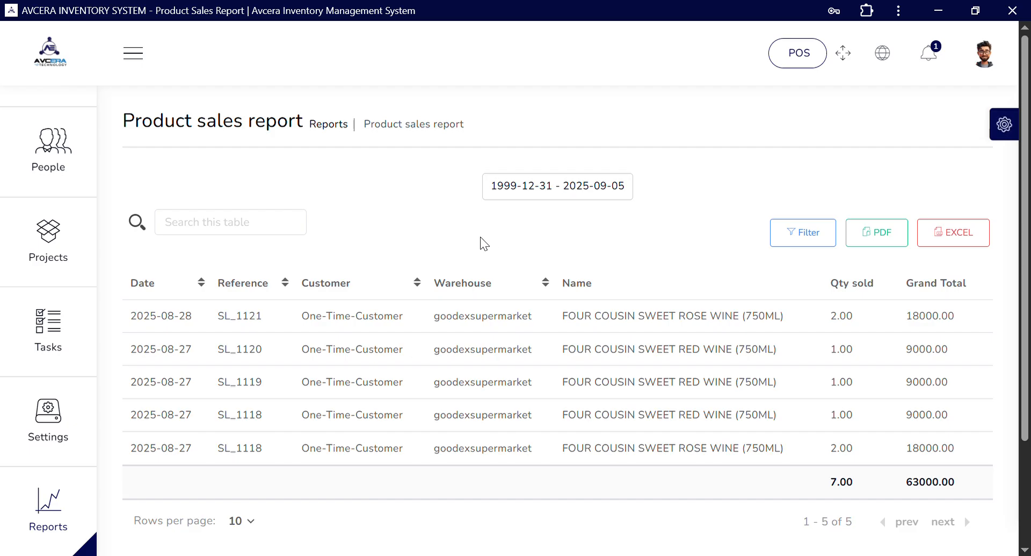
# Filter the product sales report to the date range 2025-09-01 to 2025-09-05
pyautogui.click(545, 188)
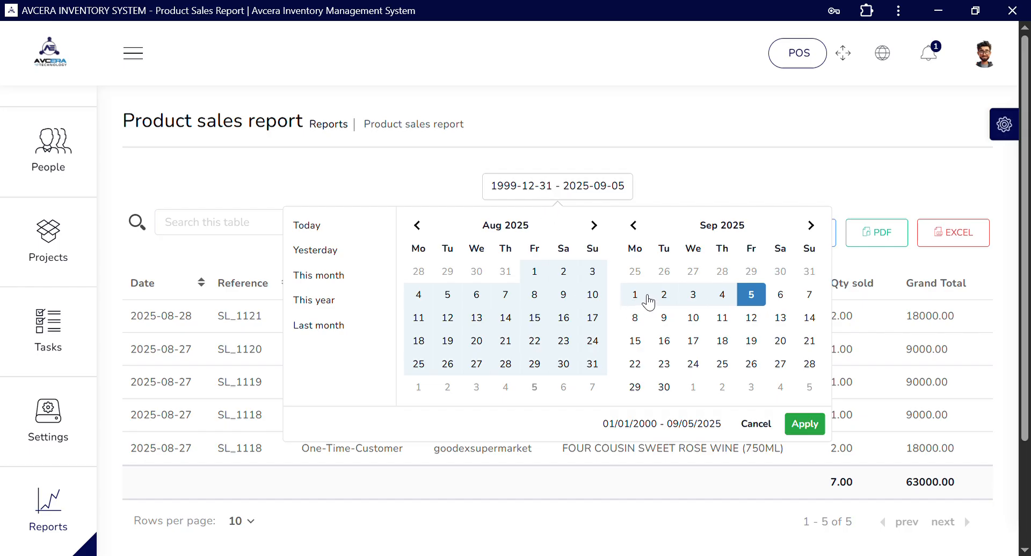
pyautogui.click(635, 294)
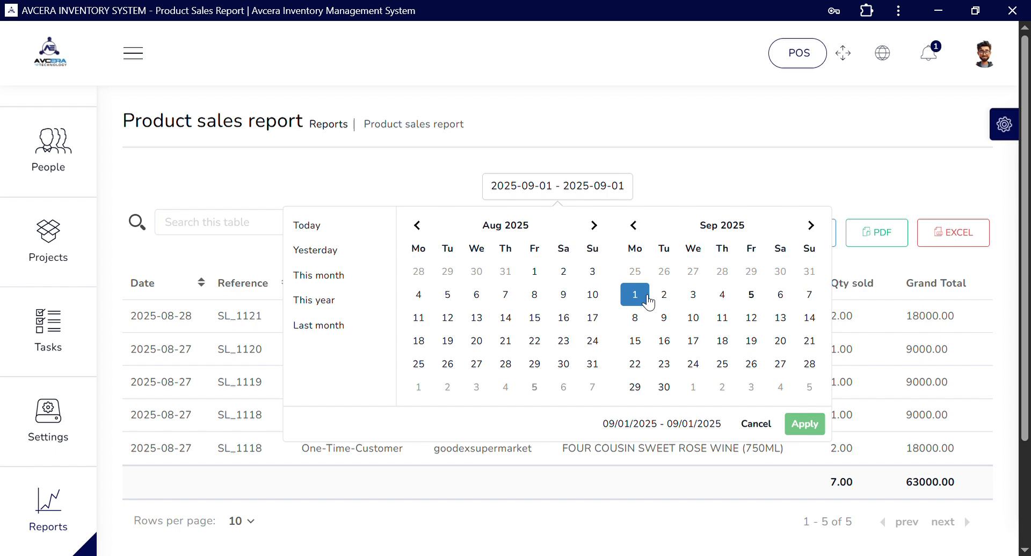
pyautogui.click(762, 297)
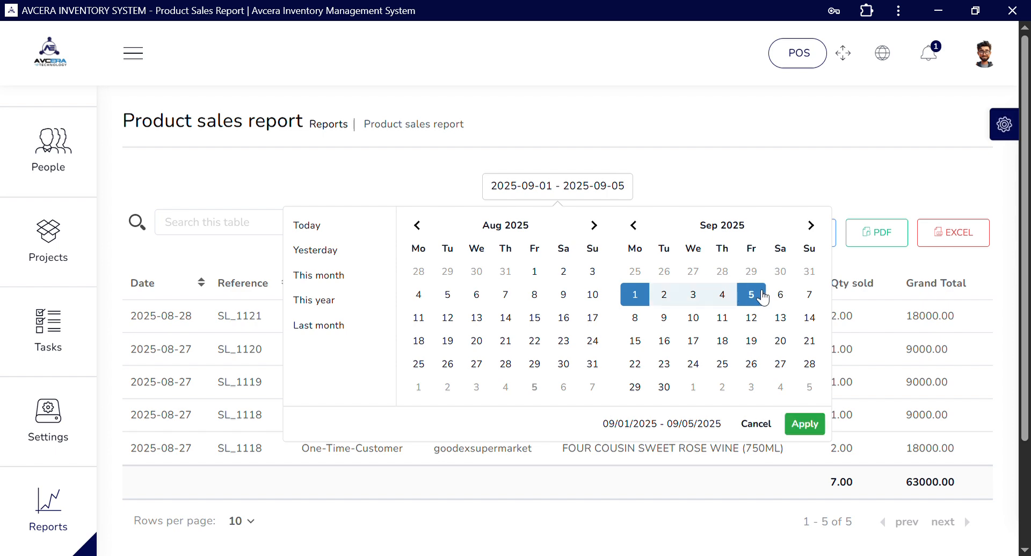
pyautogui.click(808, 427)
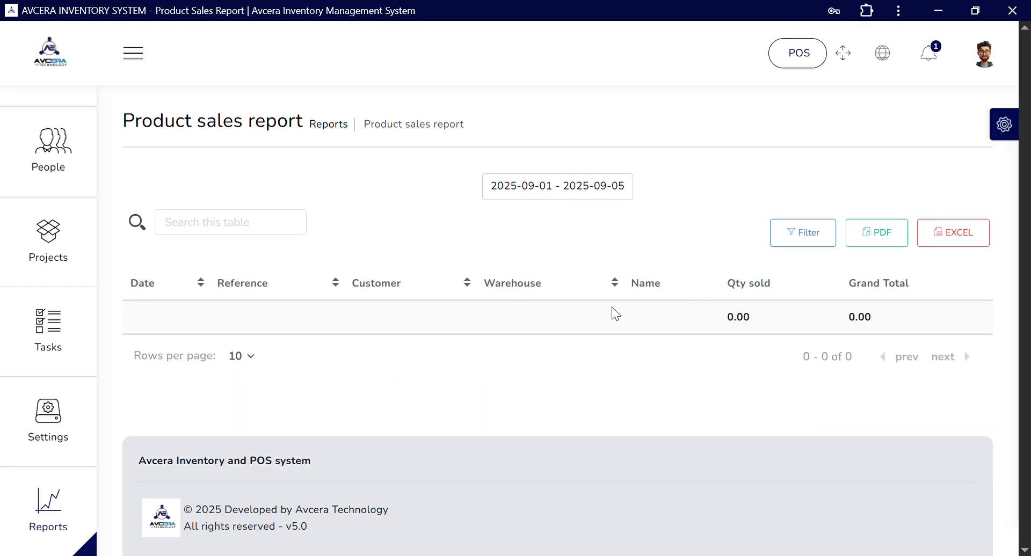
# Set the product sales report's date range to 2025-08-18 to 2025-09-05
pyautogui.click(517, 198)
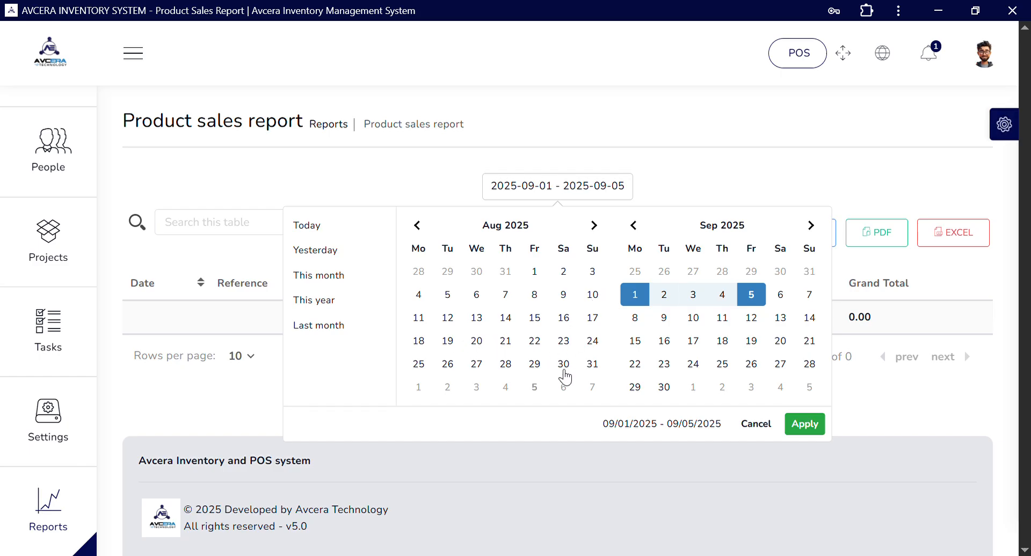
pyautogui.click(425, 341)
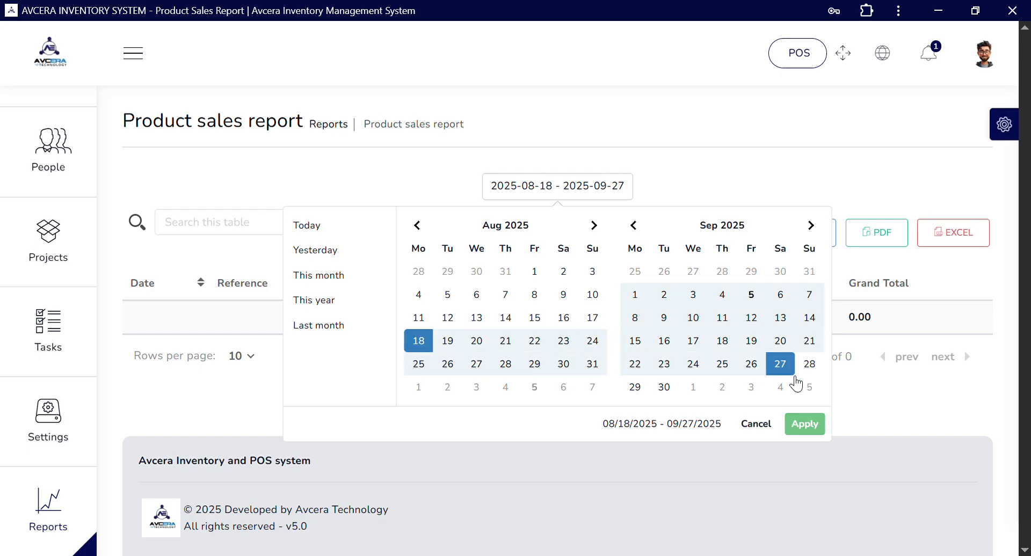
pyautogui.click(751, 294)
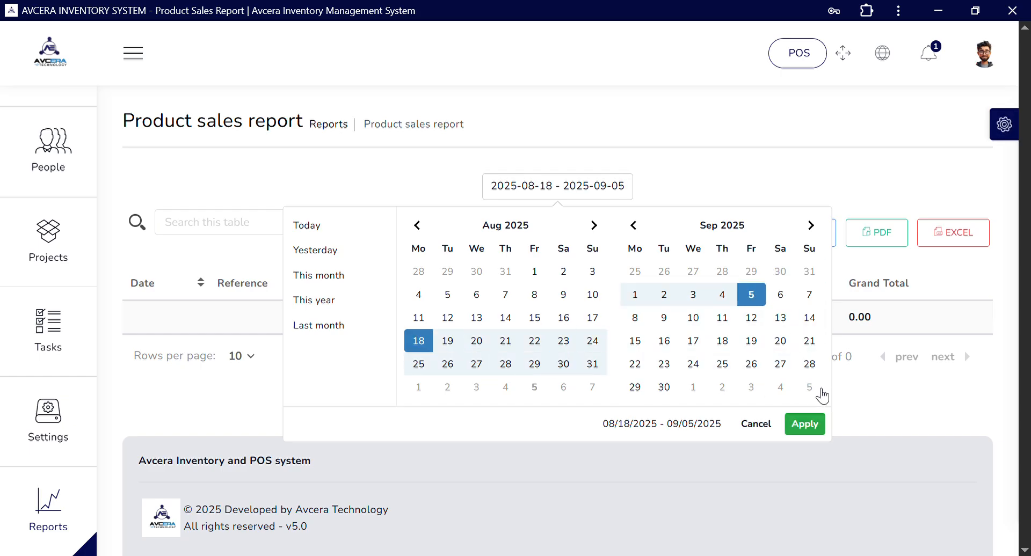
pyautogui.click(805, 424)
# Examine the filtered product sales rows and highlight the overall figure under Grand Total
pyautogui.scroll(-2, 616, 379)
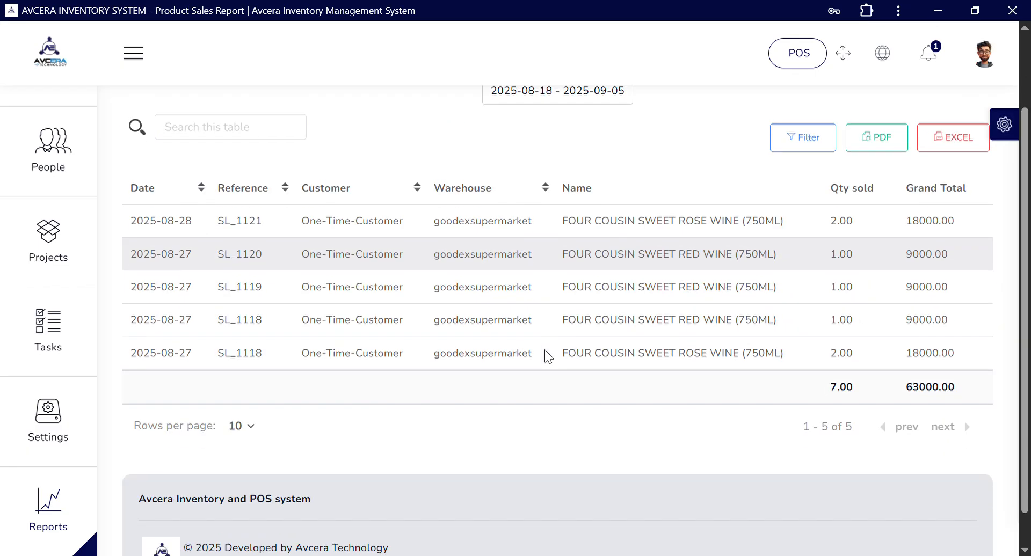
pyautogui.scroll(1, 547, 356)
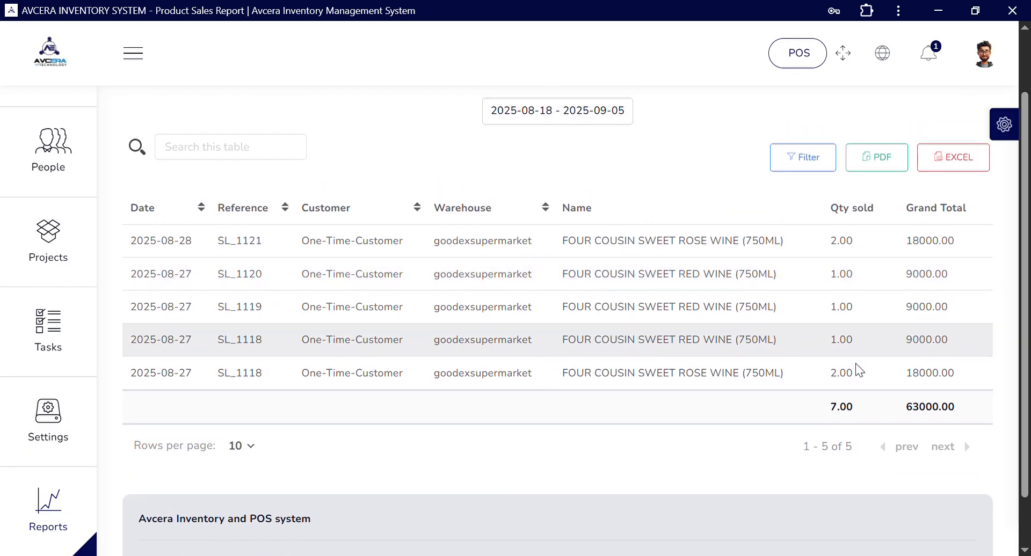
pyautogui.doubleClick(917, 408)
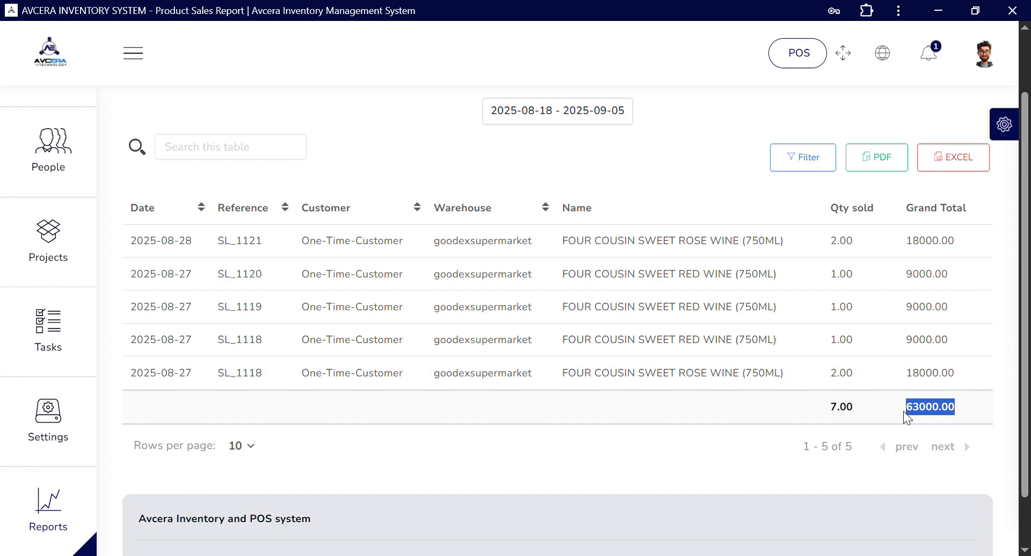
pyautogui.scroll(1, 937, 418)
pyautogui.scroll(-2, 936, 416)
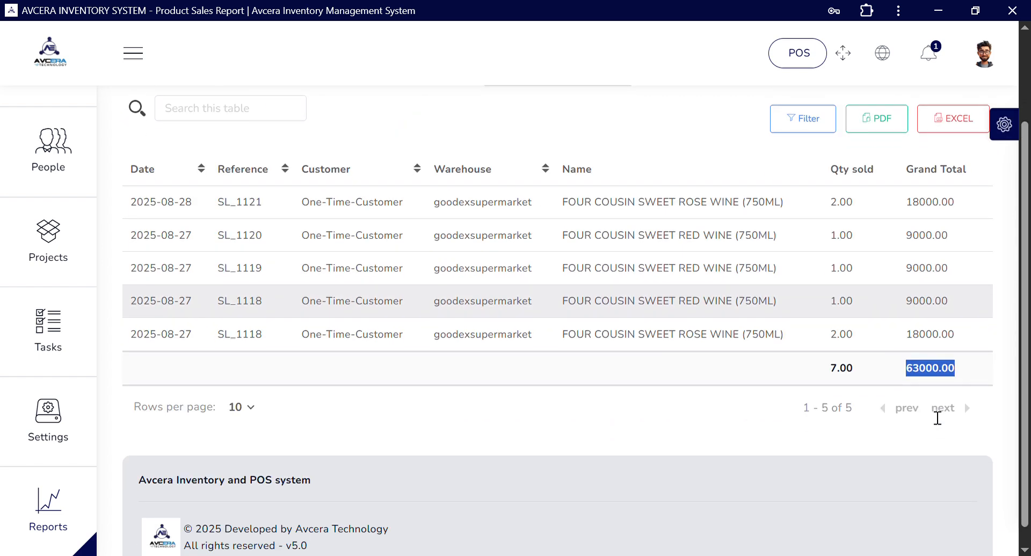
pyautogui.scroll(2, 935, 416)
pyautogui.scroll(1, 930, 416)
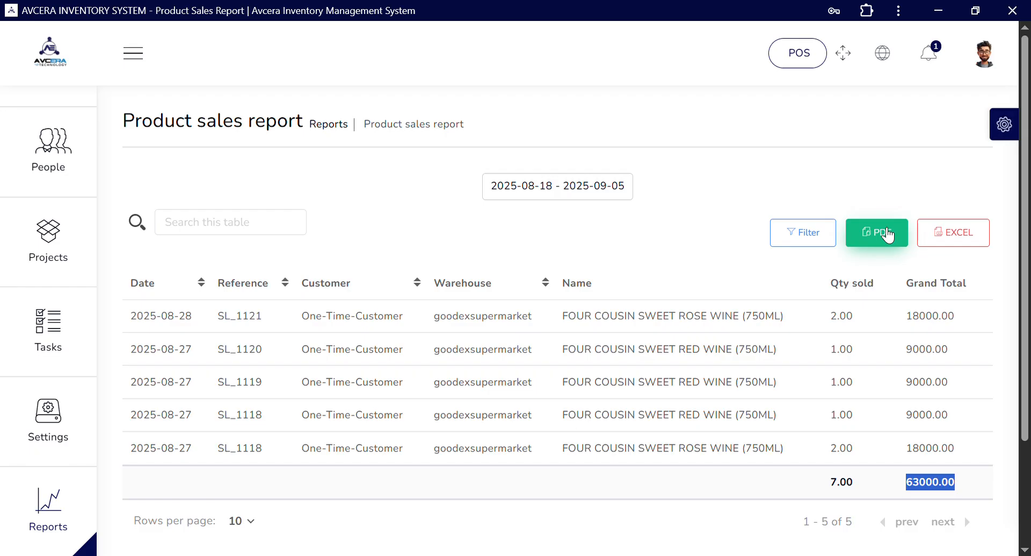
# Export the filtered product sales report as a PDF, then show and dismiss the recent downloads
pyautogui.click(887, 234)
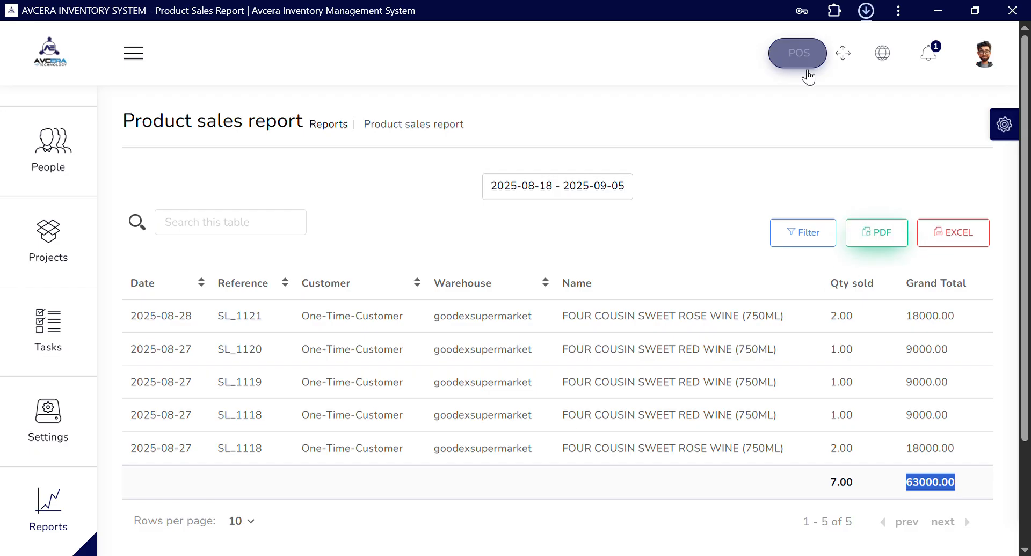
pyautogui.click(865, 12)
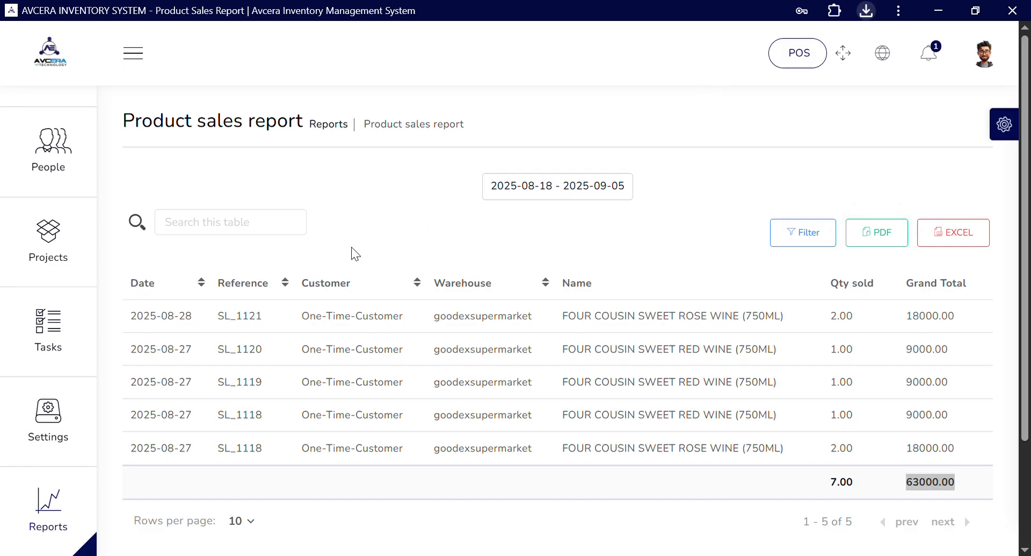
pyautogui.click(371, 242)
# Look through the list of available reports and open the Stock Report
pyautogui.scroll(-3, 186, 372)
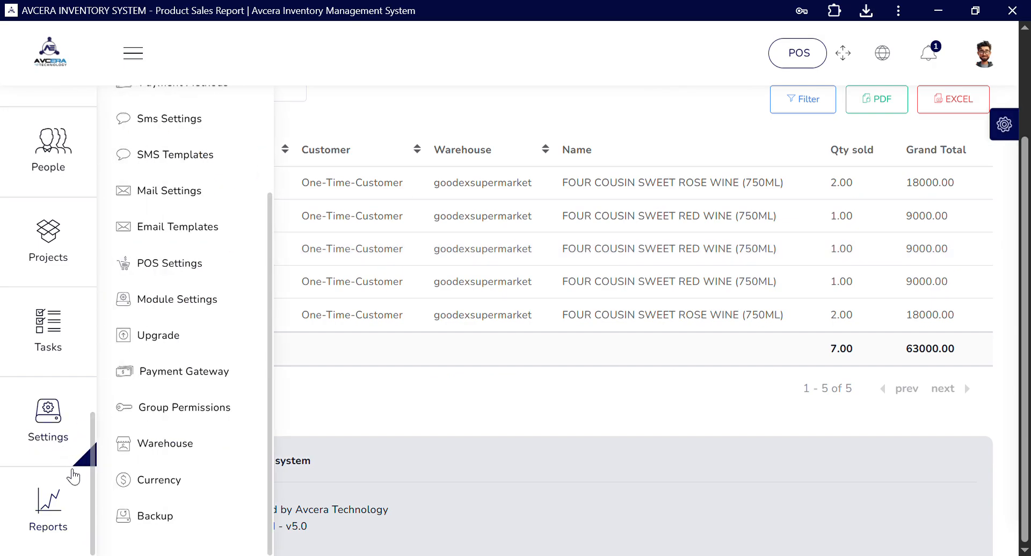
pyautogui.moveTo(75, 483)
pyautogui.scroll(-1, 179, 510)
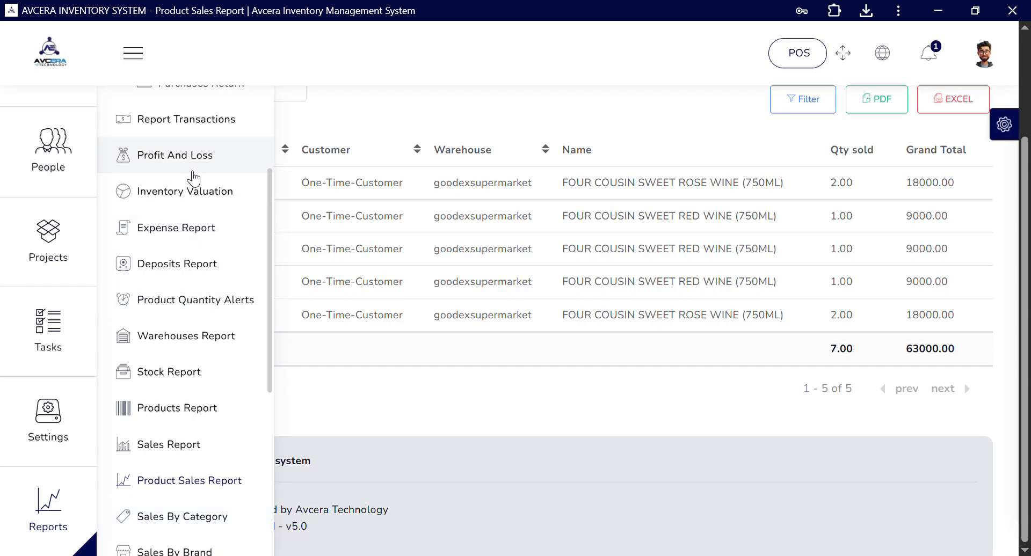
pyautogui.scroll(-2, 191, 172)
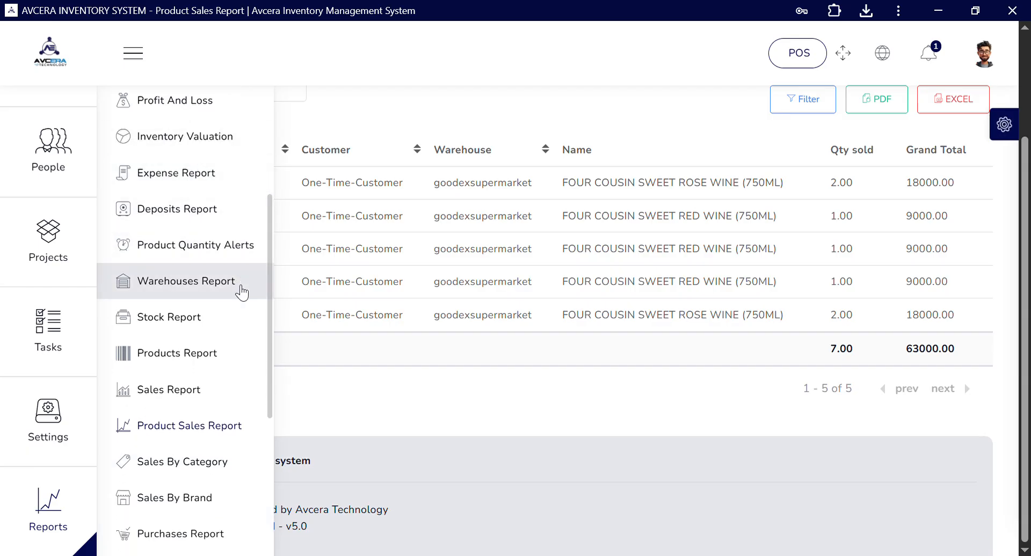
pyautogui.click(198, 325)
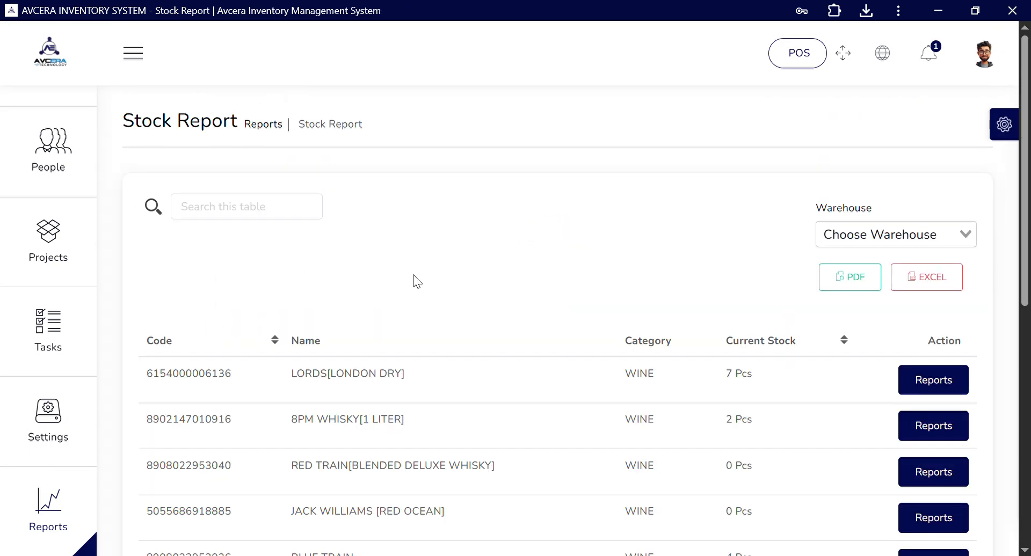
# Look over the products and their current stock quantities in the Stock Report, down to the page-size setting
pyautogui.scroll(-3, 416, 282)
pyautogui.scroll(-5, 424, 284)
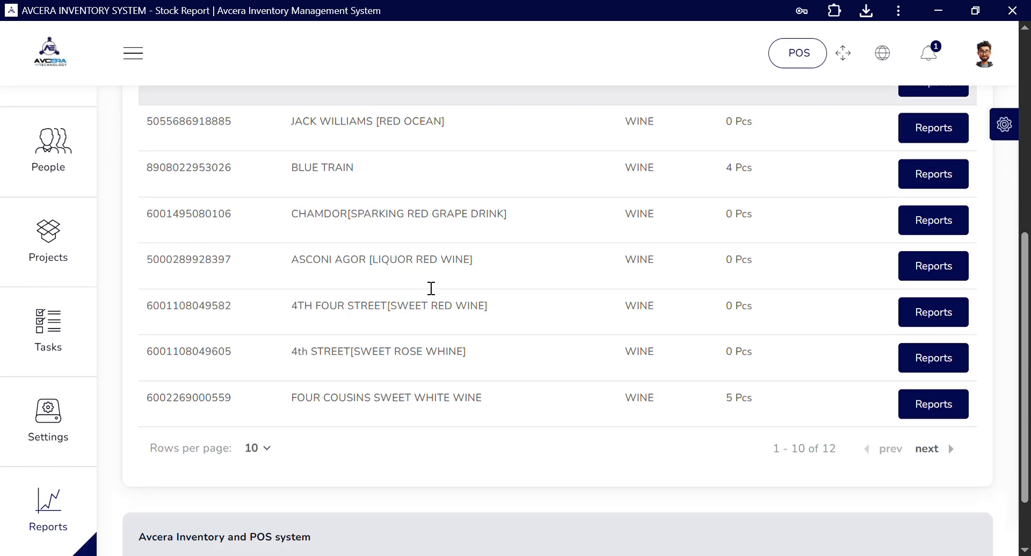
pyautogui.scroll(5, 431, 289)
pyautogui.scroll(1, 427, 284)
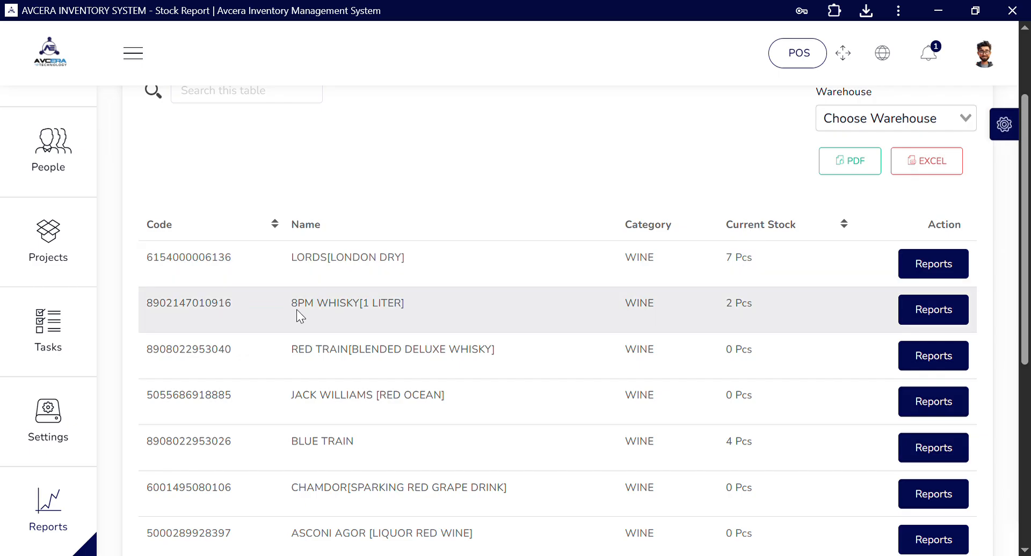
pyautogui.scroll(-5, 761, 311)
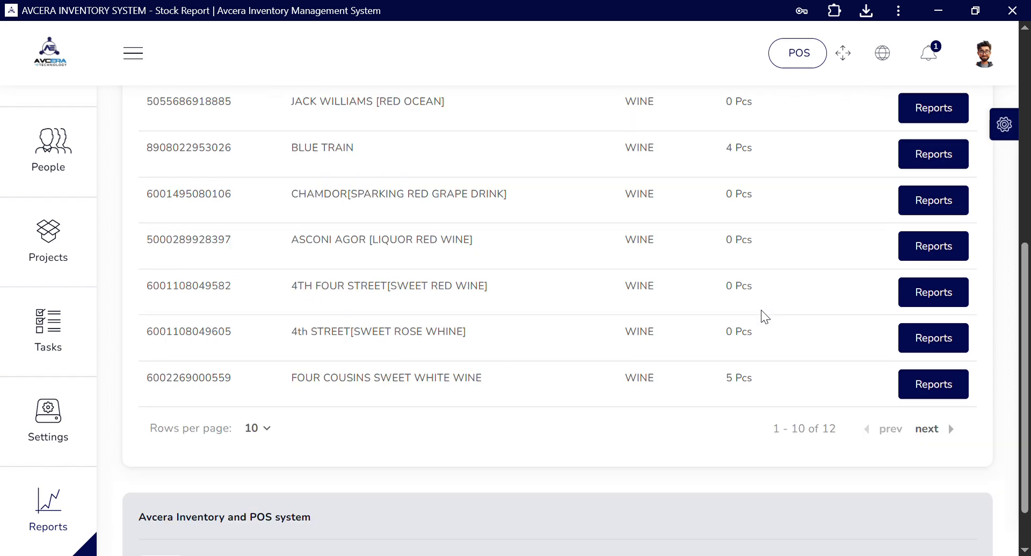
pyautogui.click(271, 375)
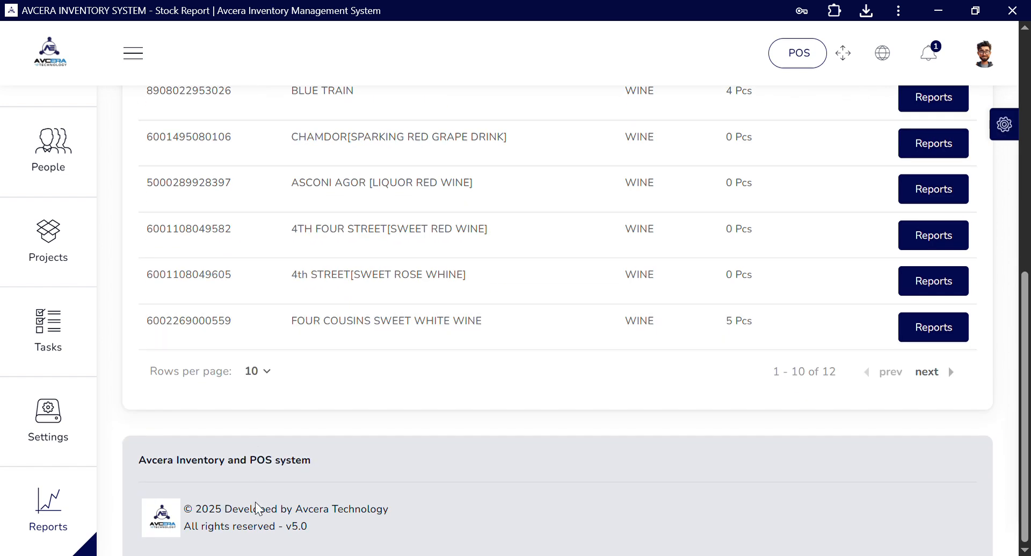
# Set the Stock Report to show all rows per page and return to the start of the table
pyautogui.click(262, 506)
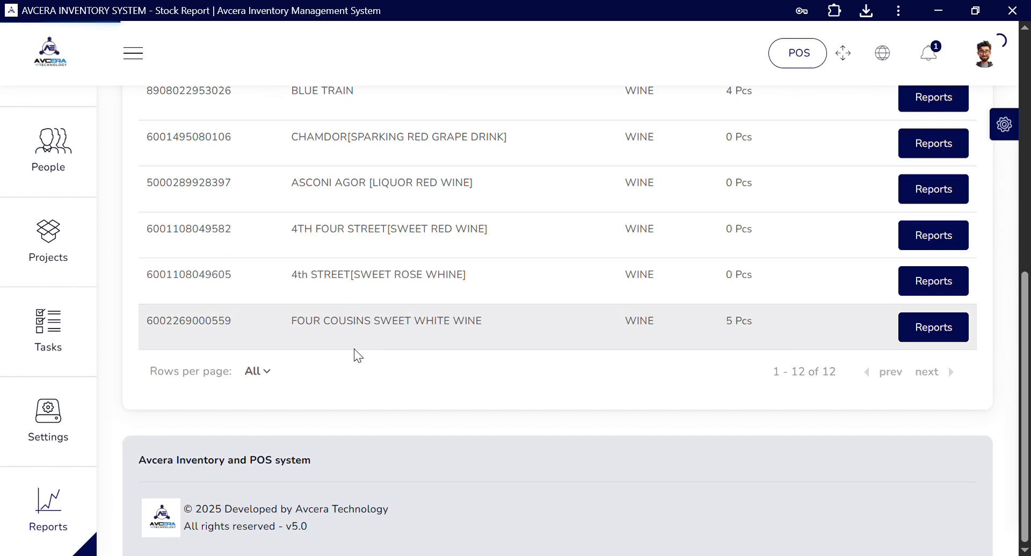
pyautogui.scroll(4, 355, 350)
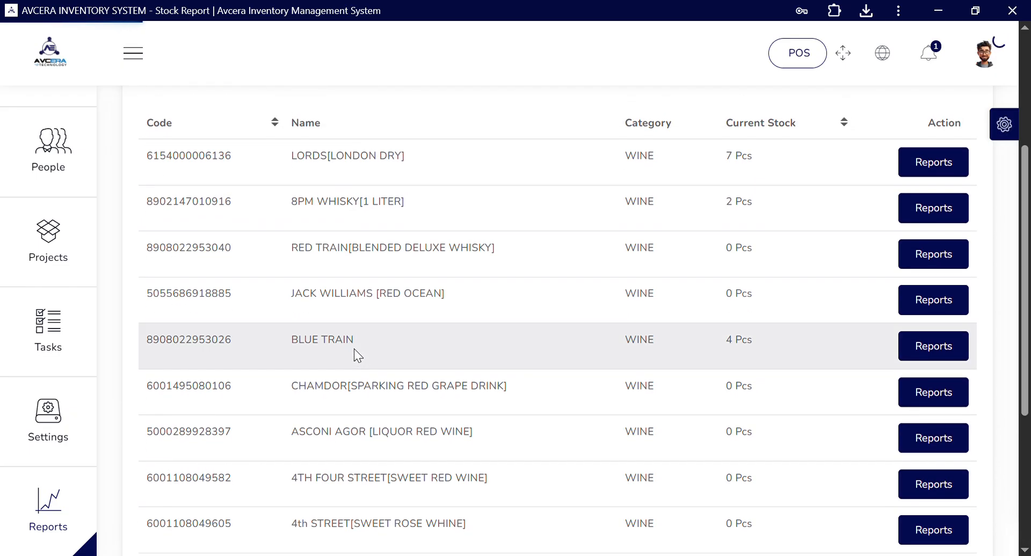
pyautogui.scroll(3, 353, 349)
# Open the Products Report and examine total sales and amounts per product, highlighting the name FOUR COUSIN SWEET RED WINE (750ML)
pyautogui.moveTo(71, 414)
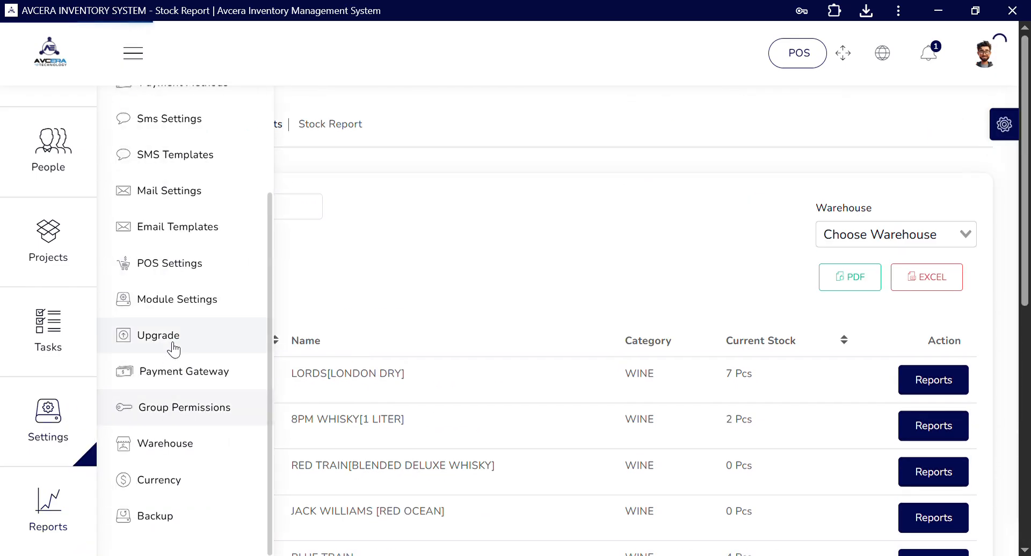
pyautogui.moveTo(56, 507)
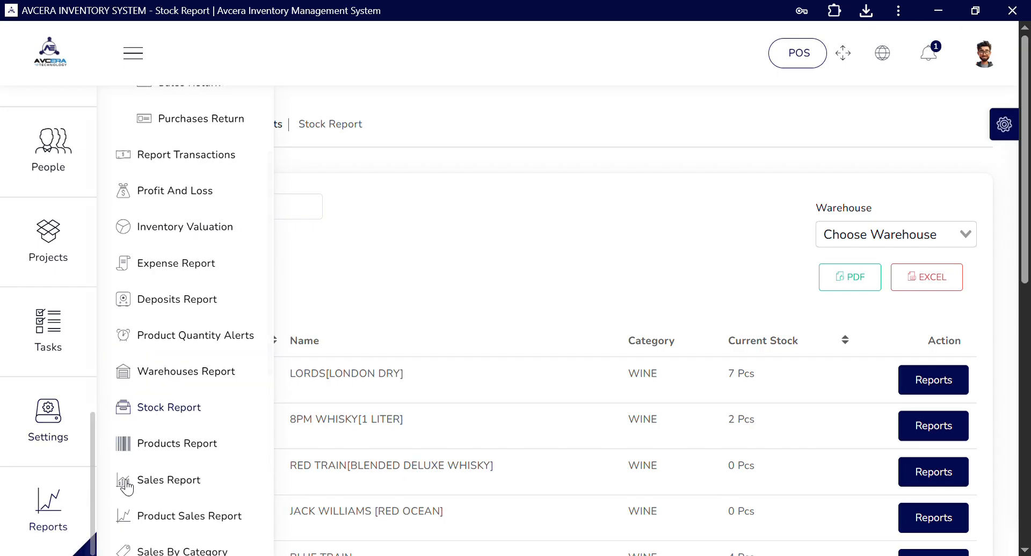
pyautogui.click(196, 458)
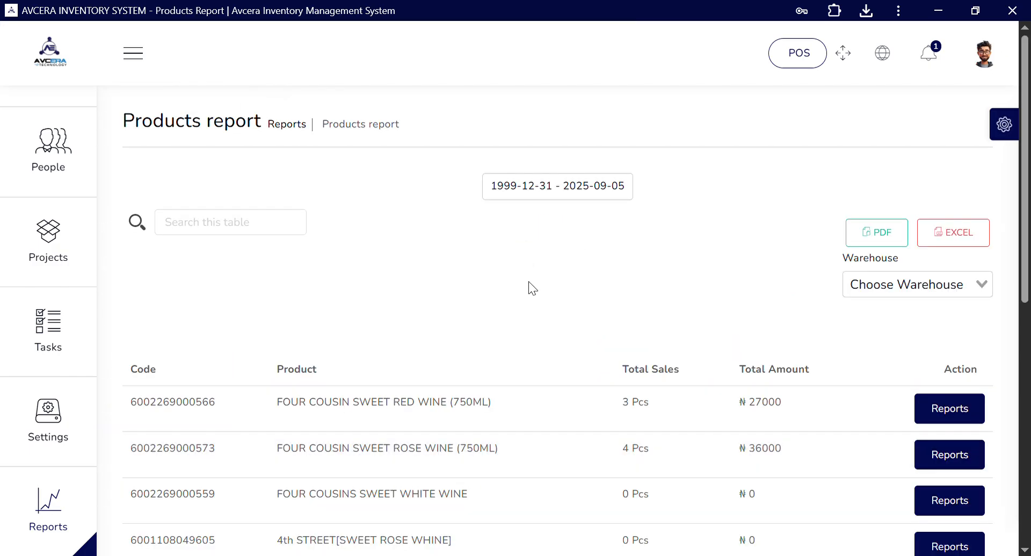
pyautogui.scroll(-3, 532, 288)
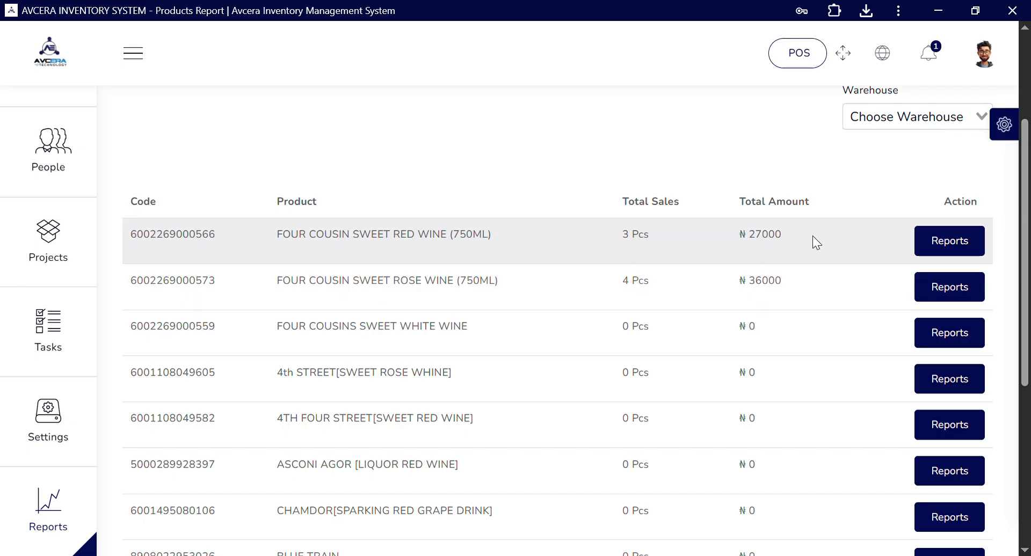
pyautogui.scroll(3, 415, 305)
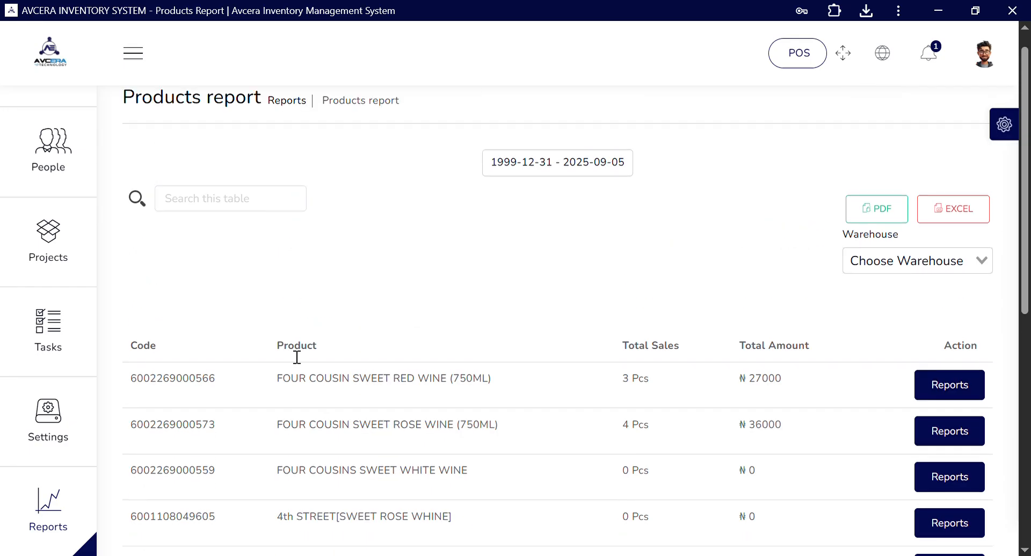
pyautogui.scroll(-2, 297, 357)
pyautogui.moveTo(277, 270); pyautogui.dragTo(545, 258)
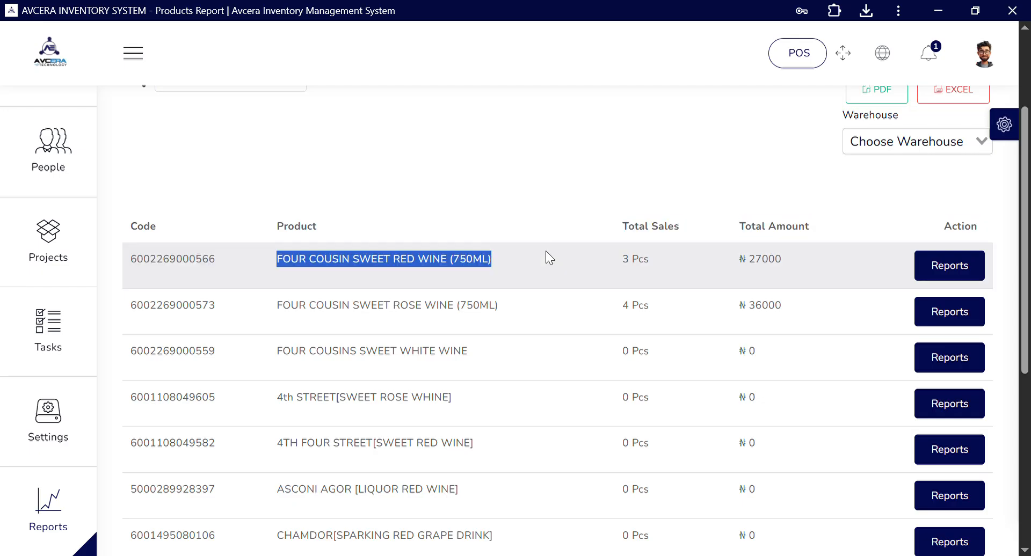
pyautogui.click(657, 261)
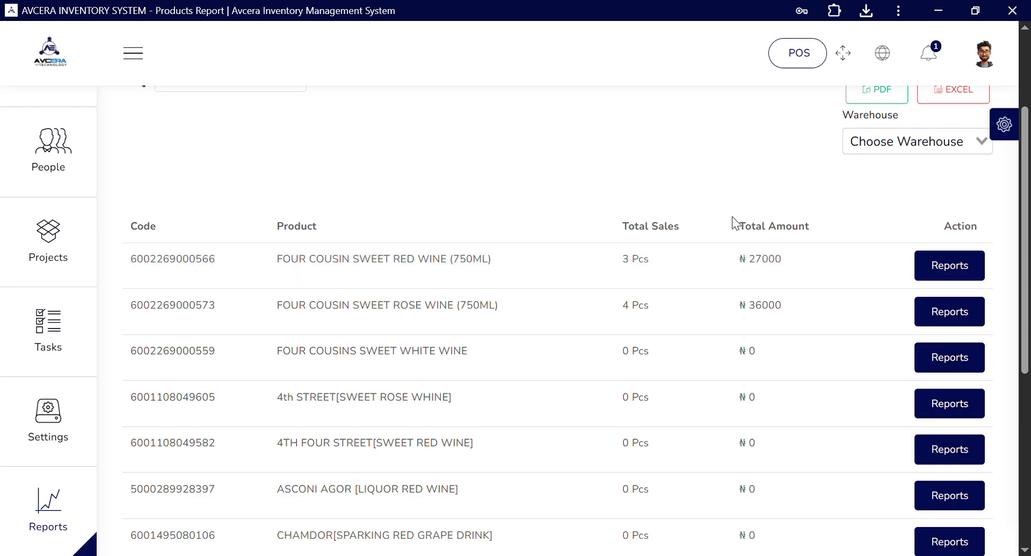
pyautogui.scroll(-6, 768, 235)
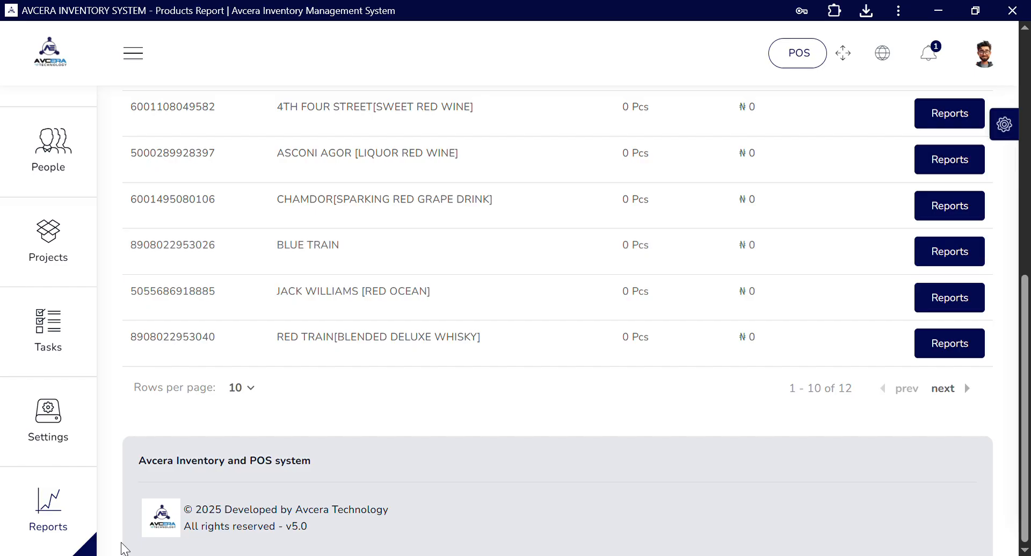
# Open the Sales Report and examine its sales rows across all columns, including the Grand Total, Paid and Due figures
pyautogui.moveTo(46, 532)
pyautogui.scroll(-3, 218, 477)
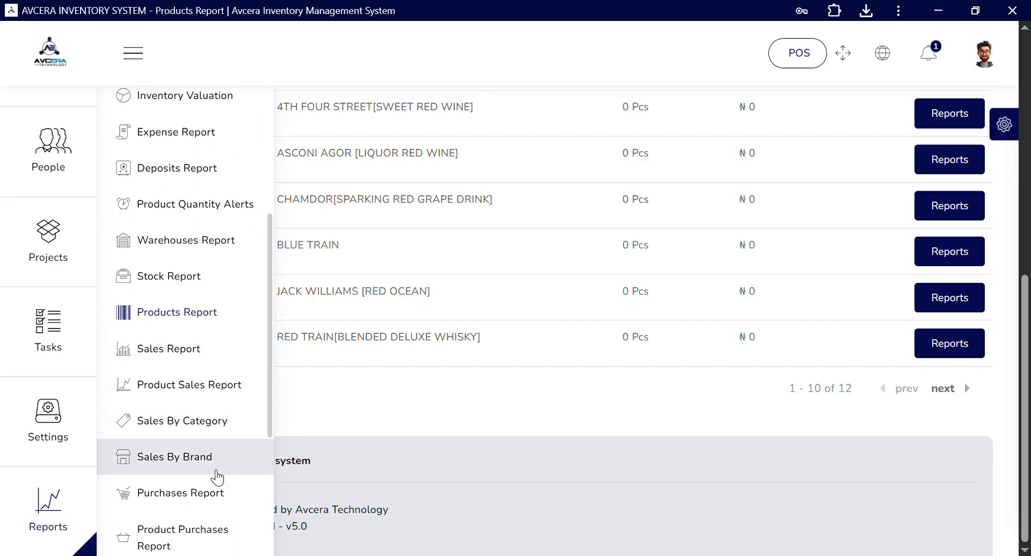
pyautogui.click(194, 352)
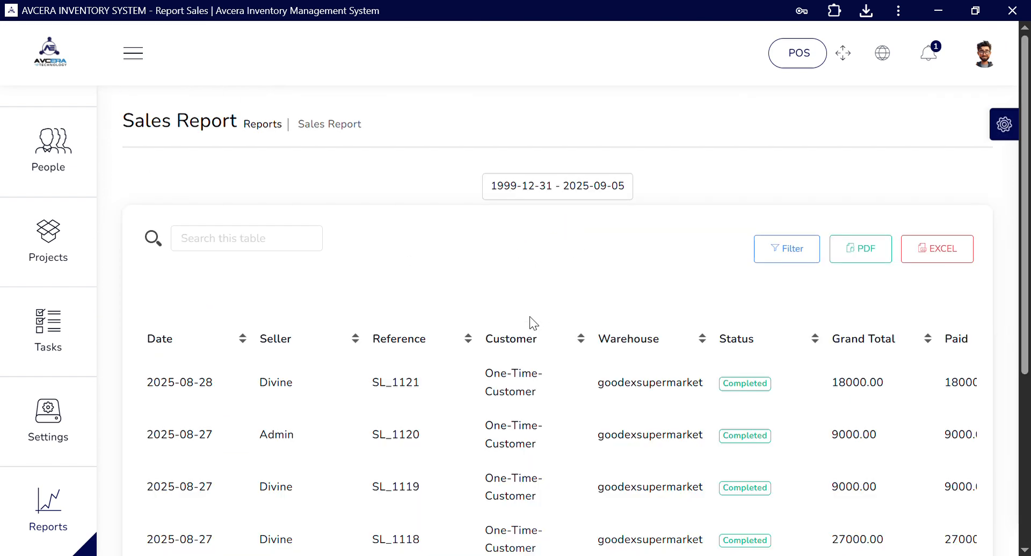
pyautogui.scroll(-3, 531, 322)
pyautogui.hscroll(5, 535, 324)
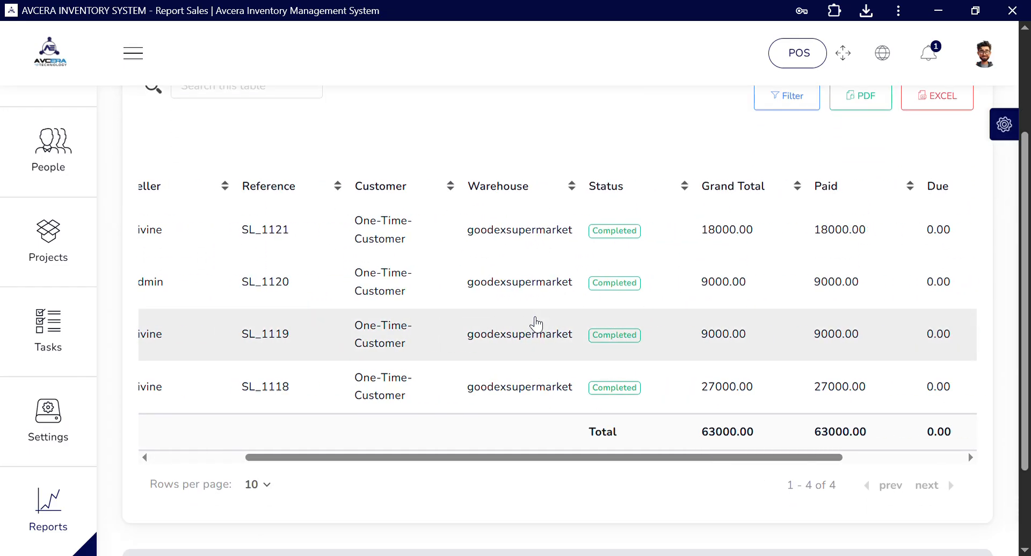
pyautogui.hscroll(-5, 535, 324)
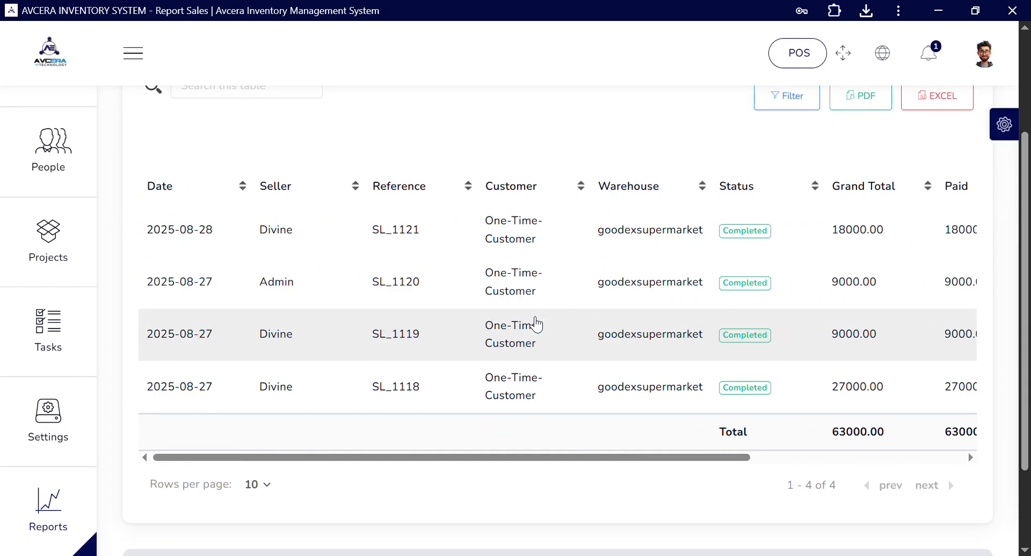
pyautogui.scroll(3, 402, 299)
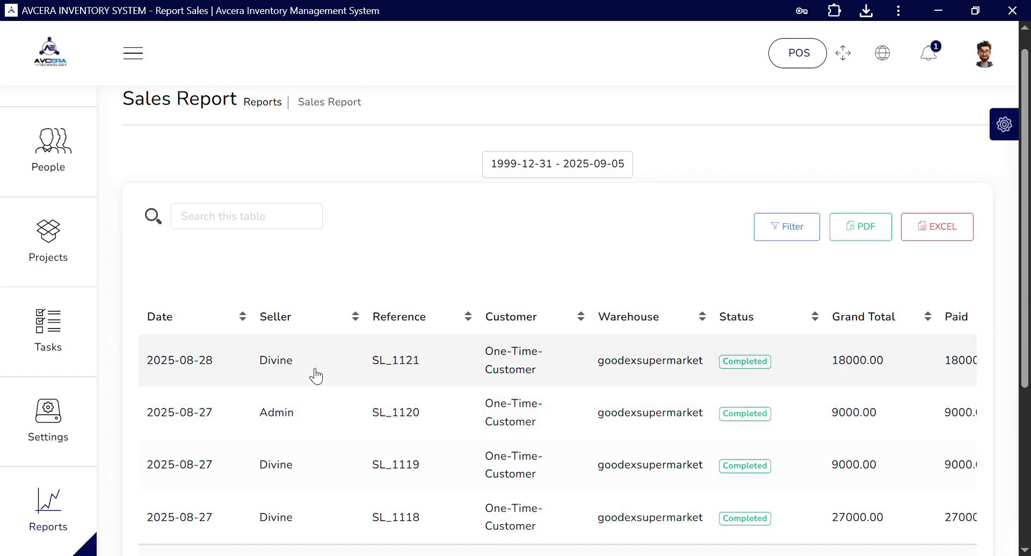
pyautogui.scroll(-2, 306, 414)
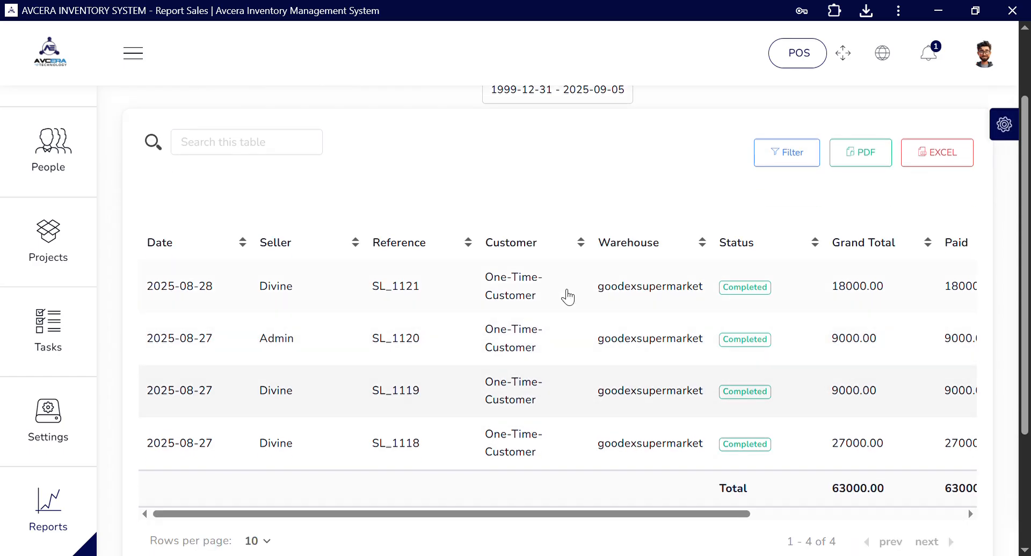
pyautogui.scroll(2, 568, 297)
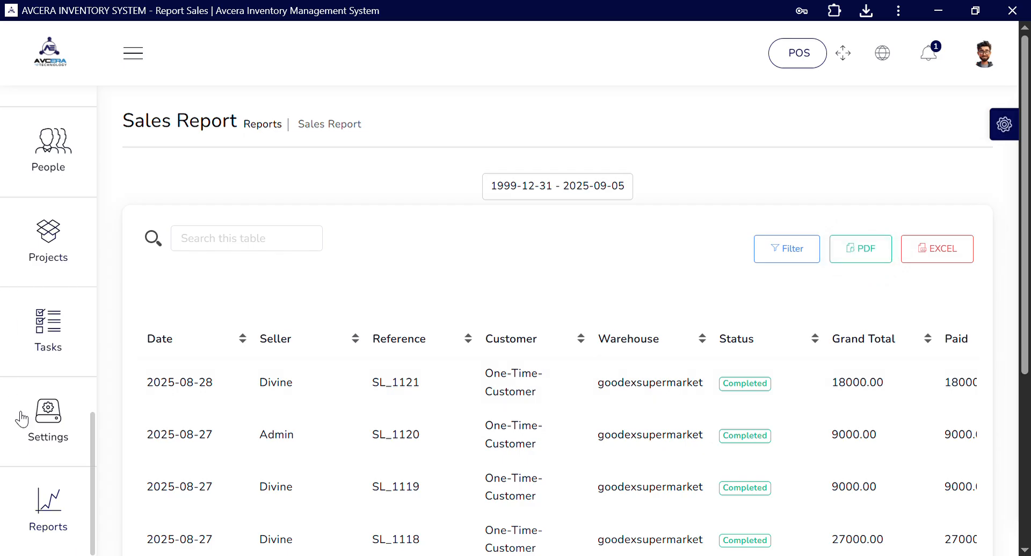
# Look through the list of available reports and open the Customers Report
pyautogui.moveTo(58, 503)
pyautogui.scroll(-6, 150, 483)
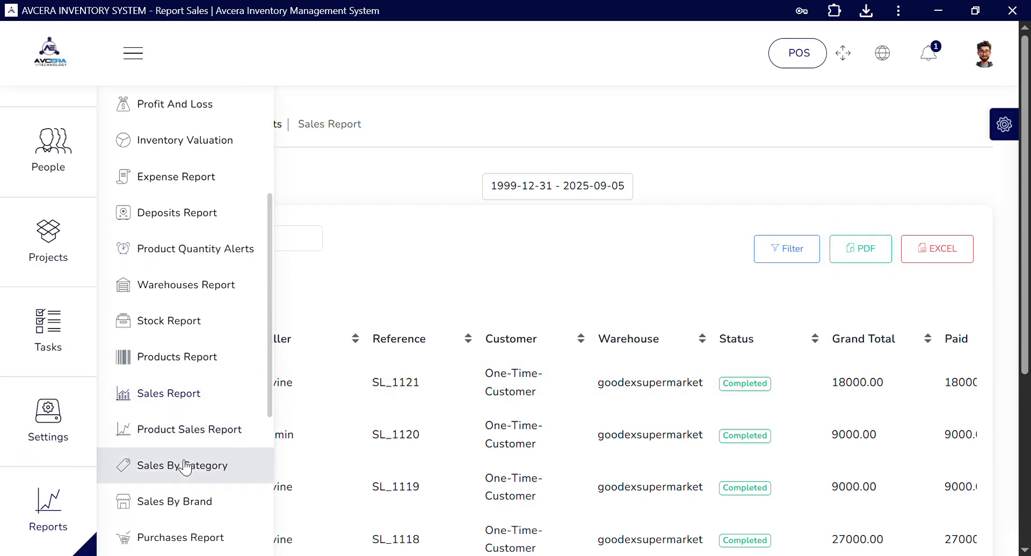
pyautogui.scroll(-1, 185, 467)
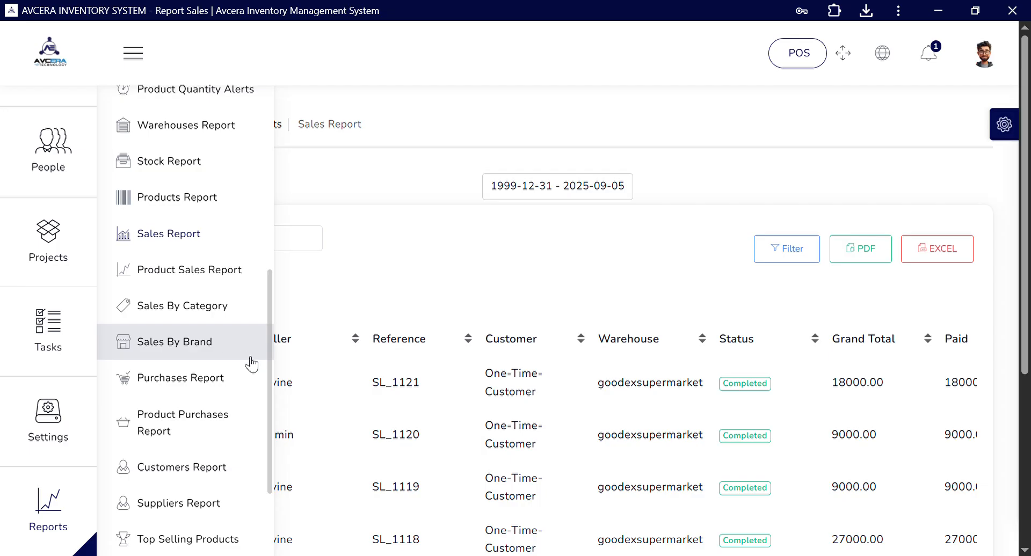
pyautogui.scroll(-2, 256, 342)
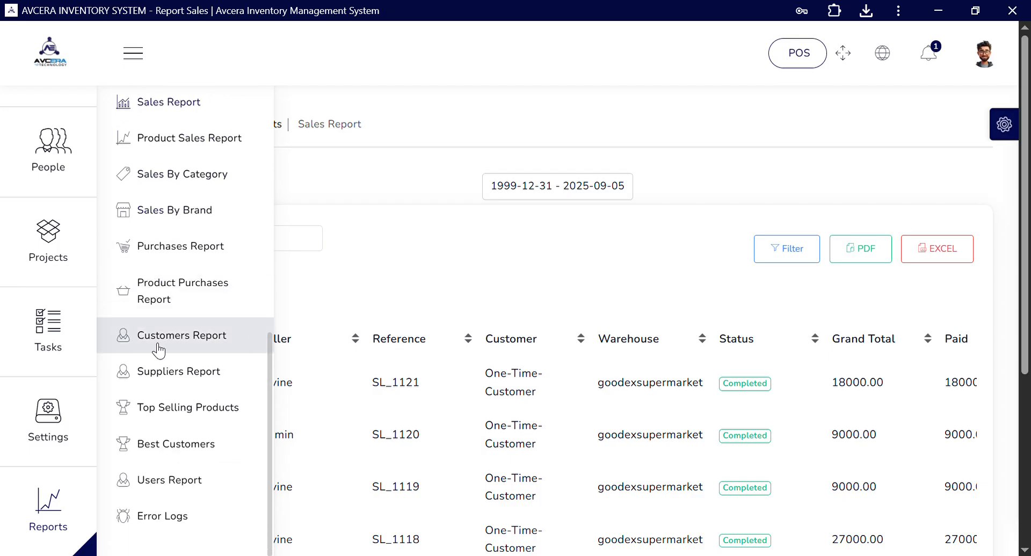
pyautogui.click(226, 337)
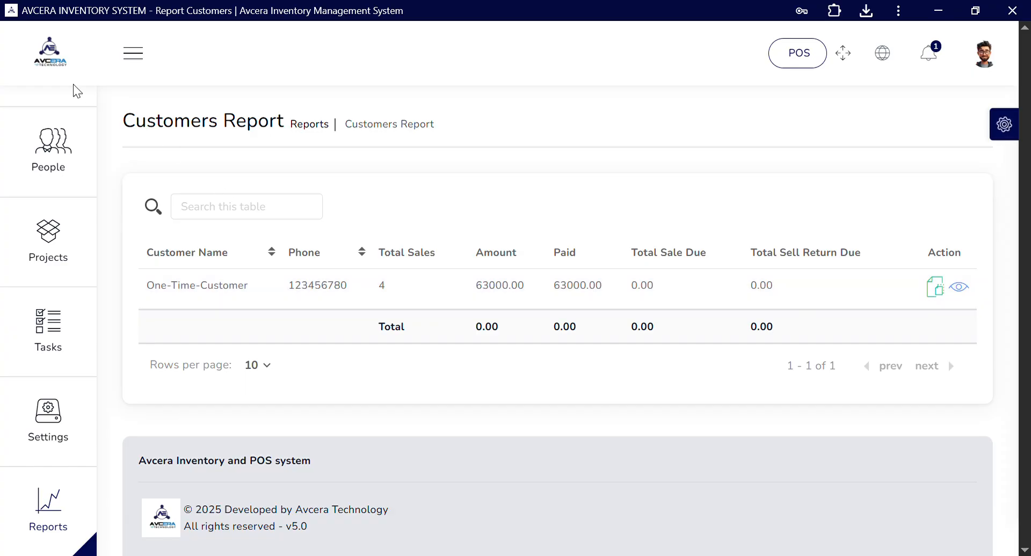
# Open the Top Selling Products report
pyautogui.moveTo(76, 485)
pyautogui.scroll(-10, 223, 483)
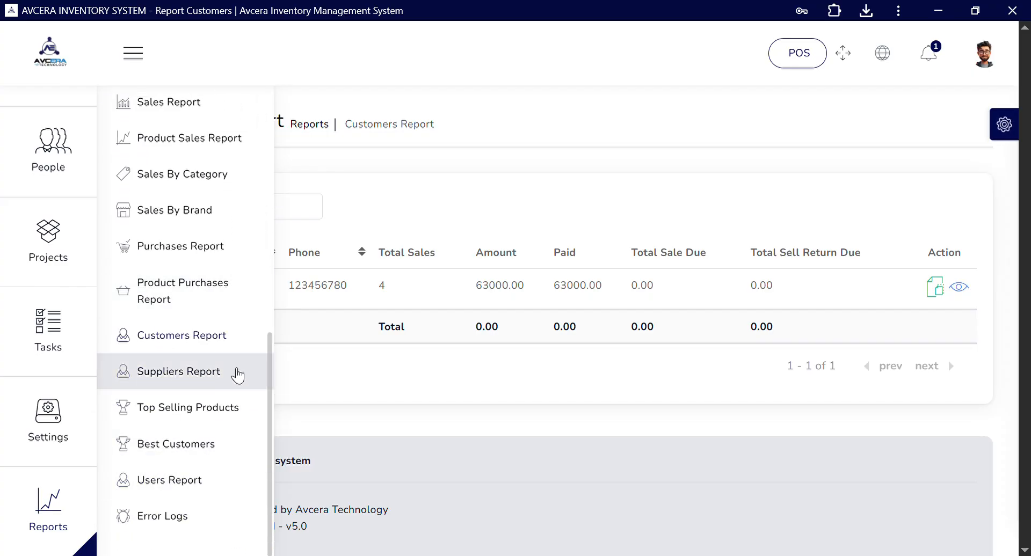
pyautogui.click(189, 408)
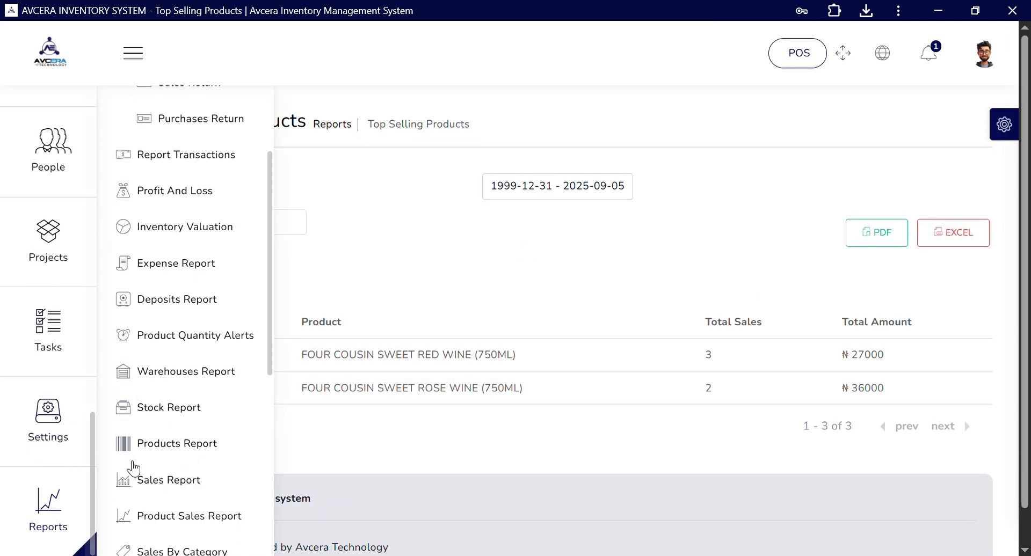
# Collapse the Payments group in the list of reports and return to the Top Selling Products page
pyautogui.scroll(3, 142, 279)
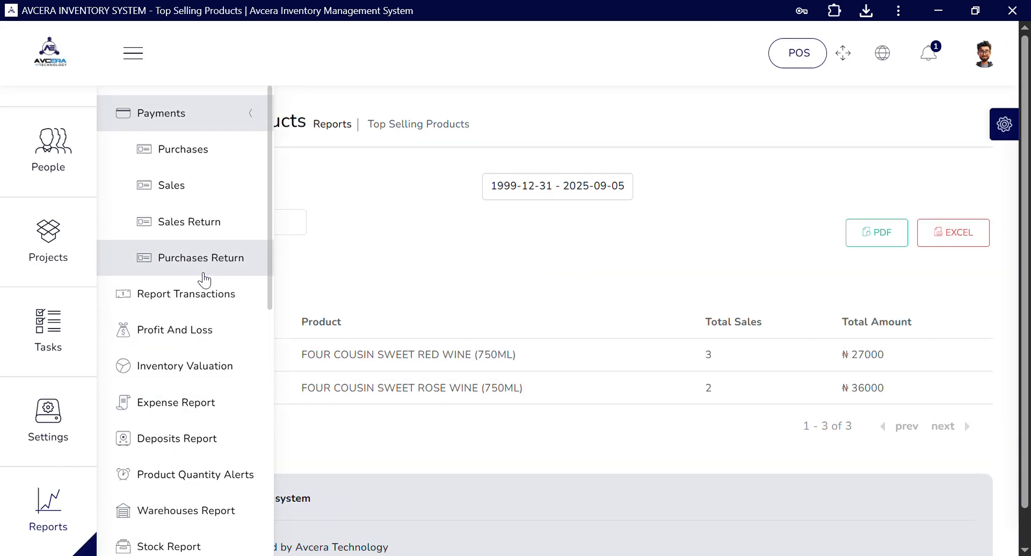
pyautogui.click(254, 127)
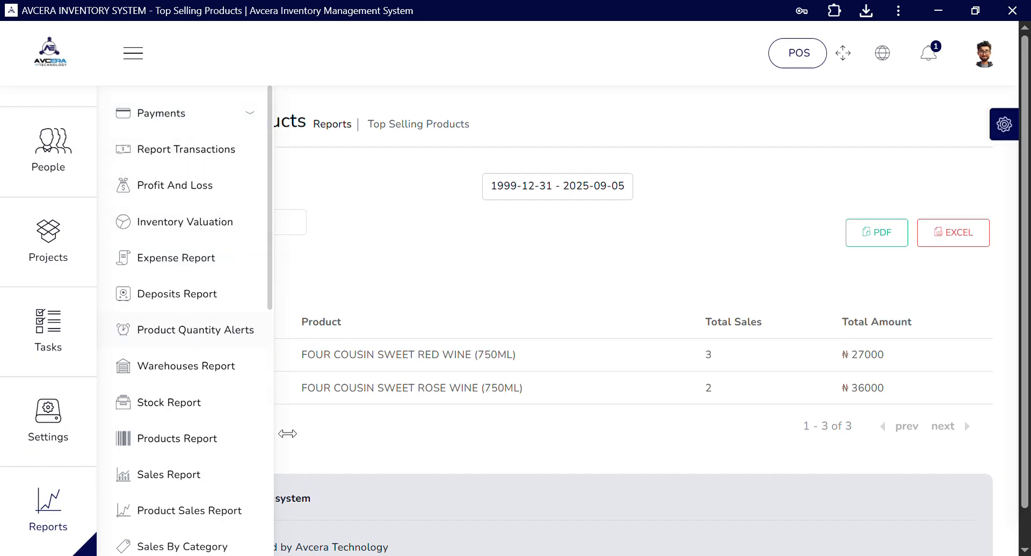
pyautogui.scroll(-1, 405, 243)
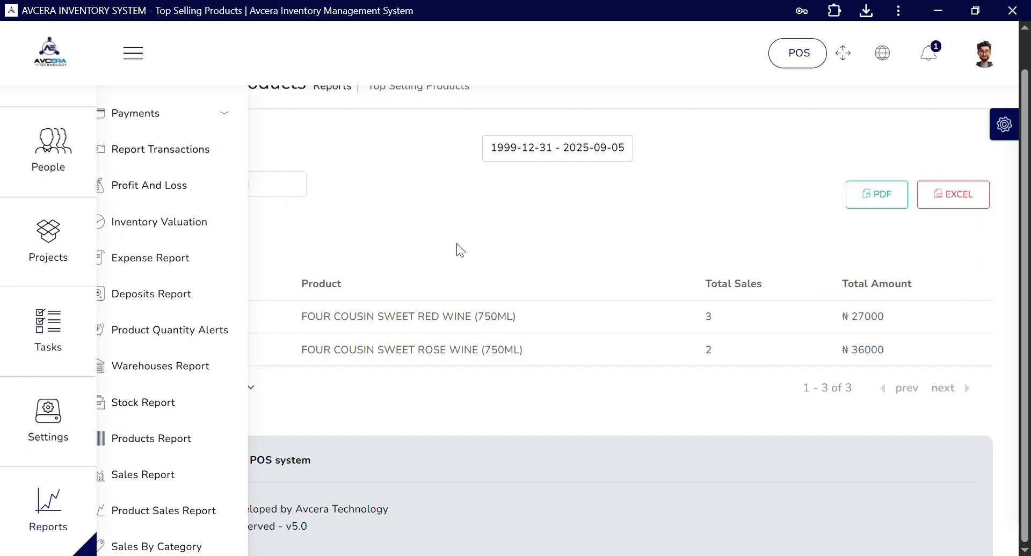
# Look through the system's main modules, from Dashboard and Products to Tasks, Settings and Reports
pyautogui.moveTo(26, 483)
pyautogui.scroll(10, 25, 483)
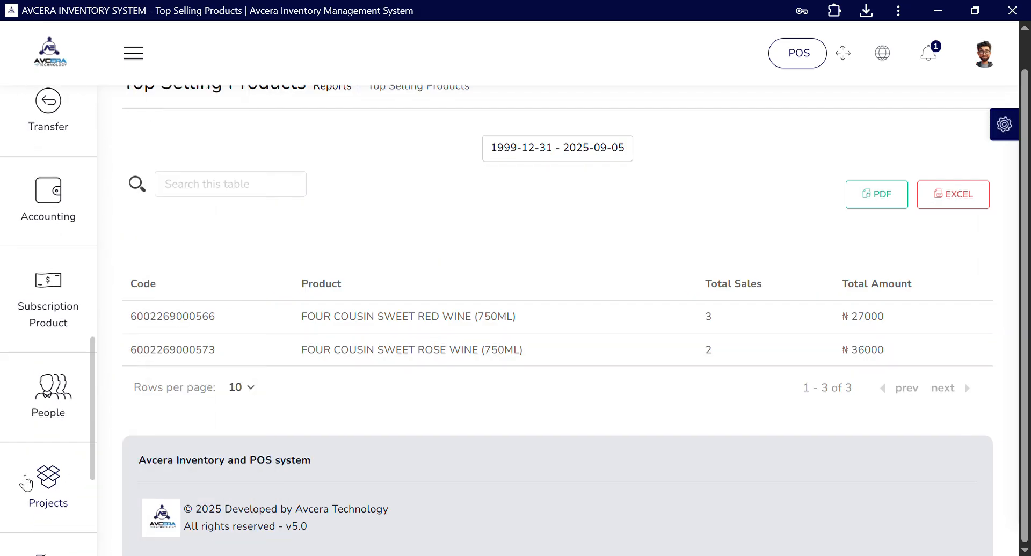
pyautogui.scroll(6, 25, 483)
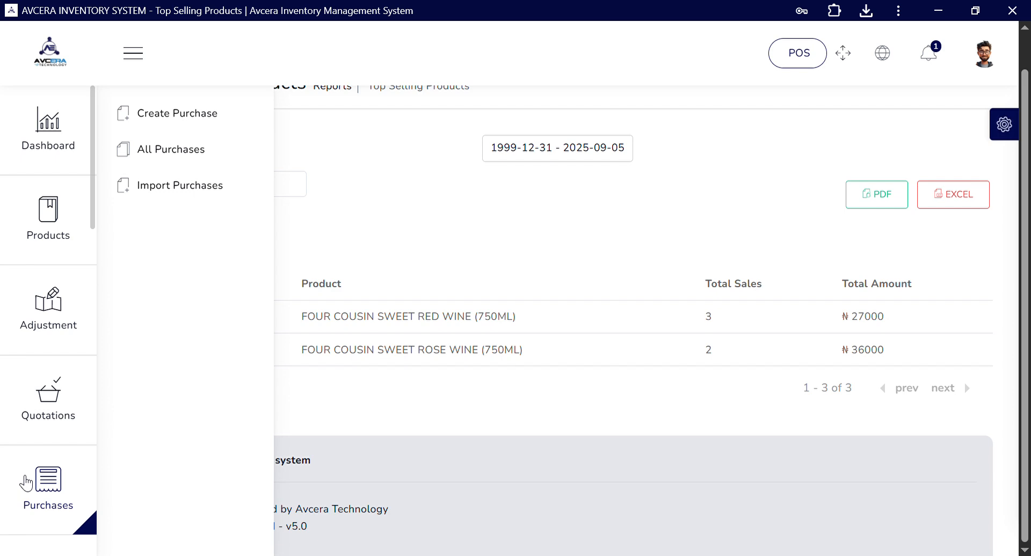
pyautogui.scroll(-10, 25, 483)
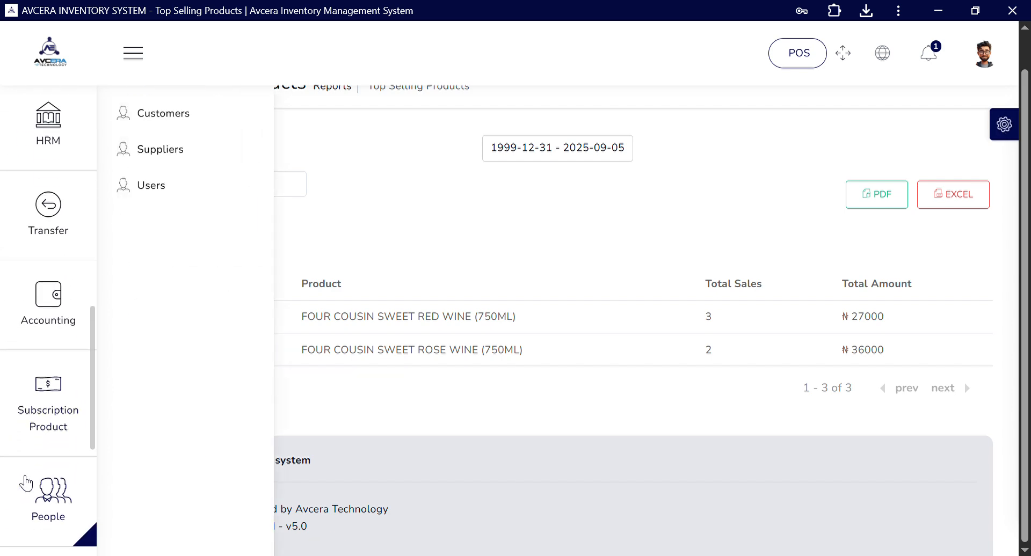
pyautogui.scroll(-5, 25, 483)
pyautogui.moveTo(71, 150)
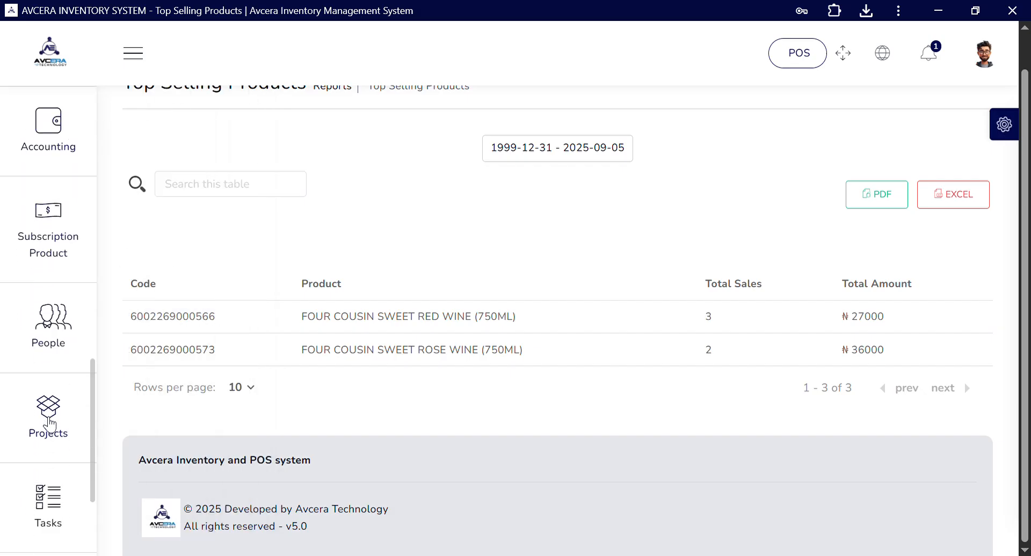
pyautogui.scroll(-4, 48, 424)
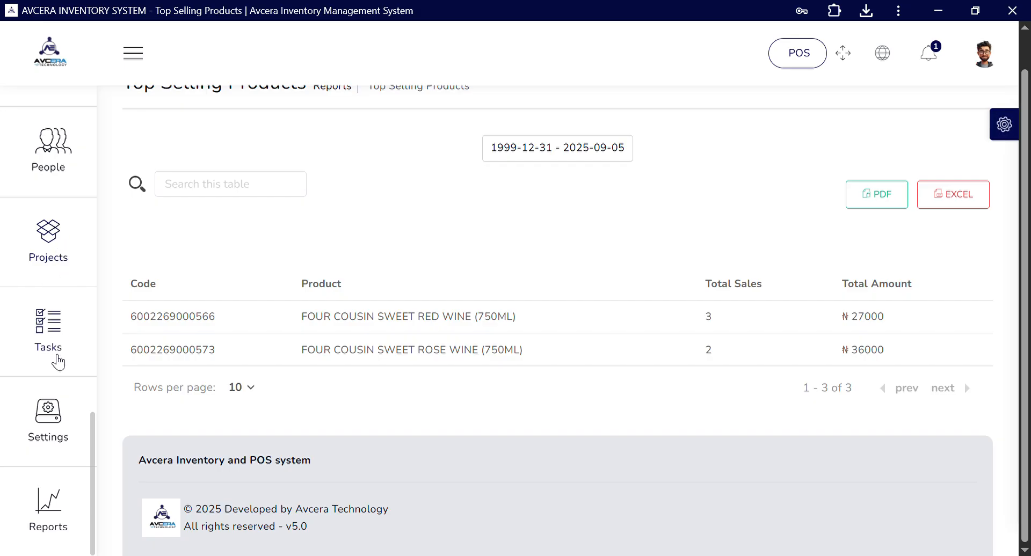
pyautogui.scroll(1, 660, 191)
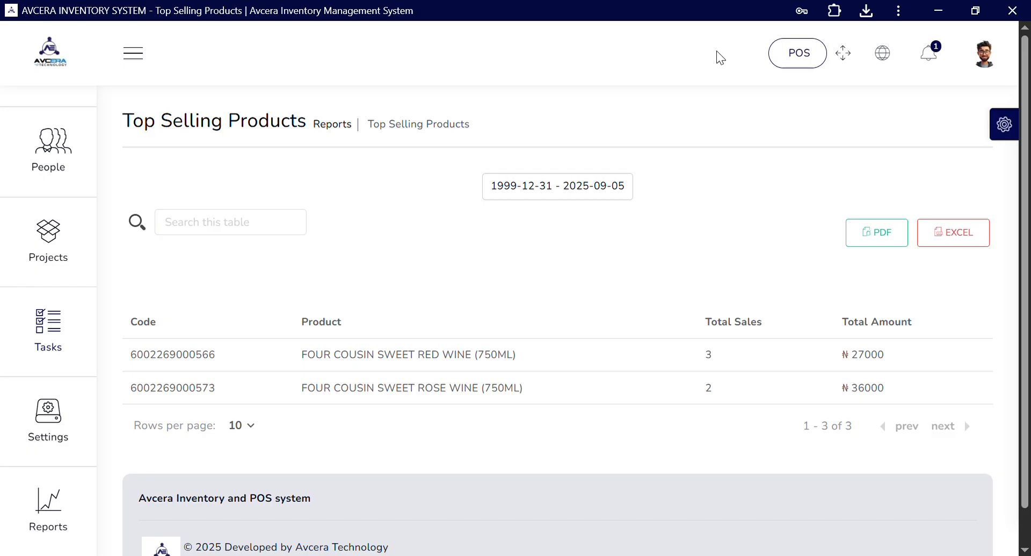
# Open the POS checkout screen and bring its product cards and payment actions into view
pyautogui.click(792, 52)
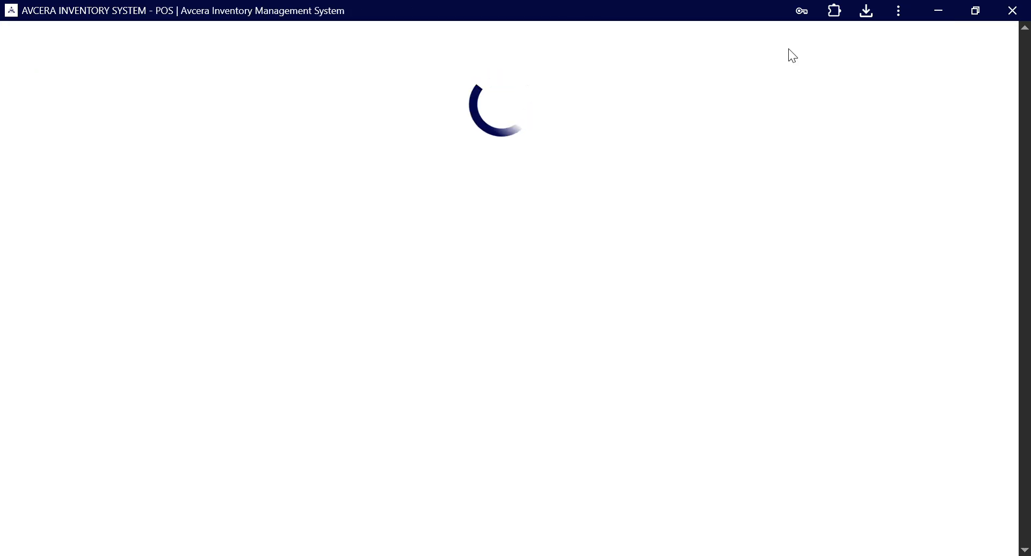
pyautogui.scroll(-1, 4, 309)
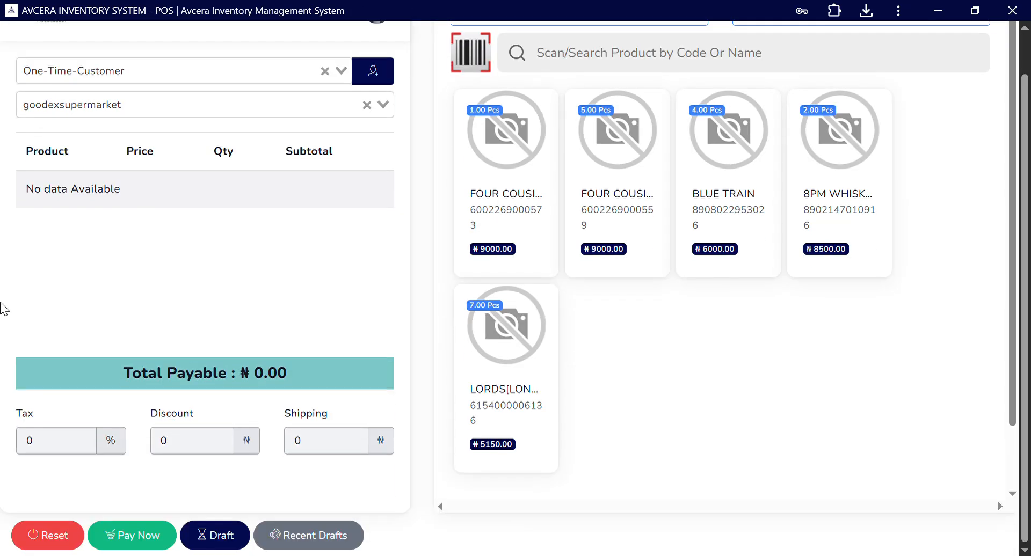